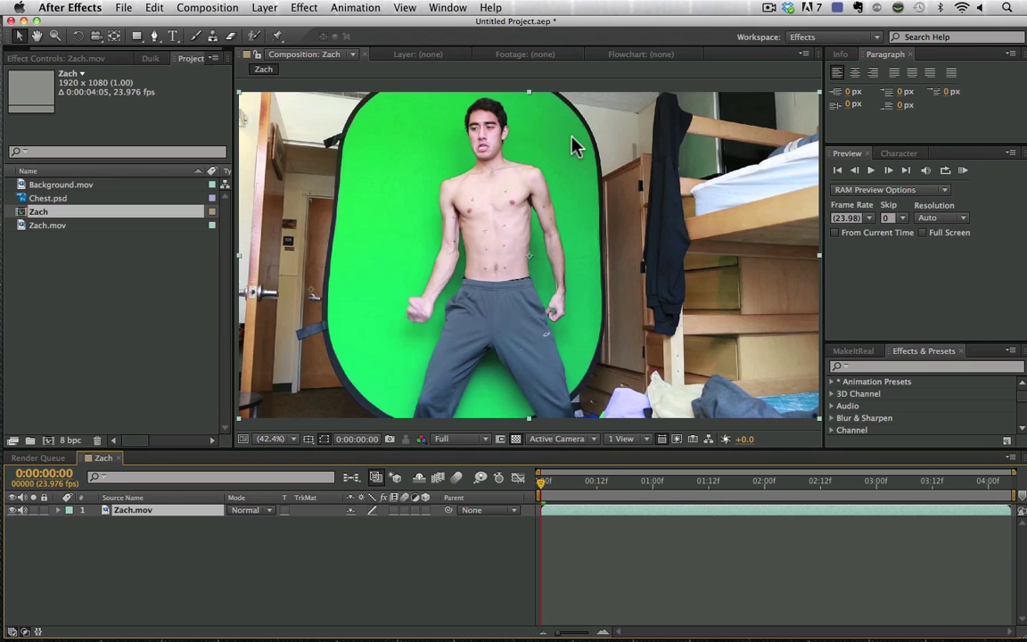
Add Chest.psd above Zach.mov in the Zach composition and move it over the man's chest.
{"action": "key", "text": "h"}
{"action": "left_click", "coordinate": [87, 260]}
{"action": "left_click_drag", "start_coordinate": [49, 202], "coordinate": [170, 517]}
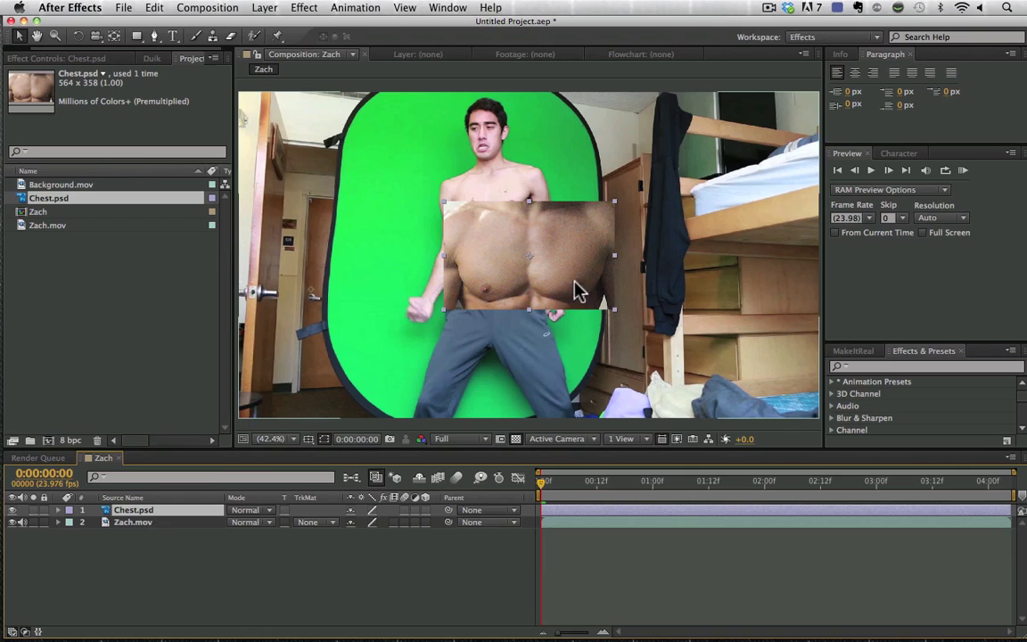
{"action": "left_click_drag", "start_coordinate": [558, 287], "coordinate": [545, 238]}
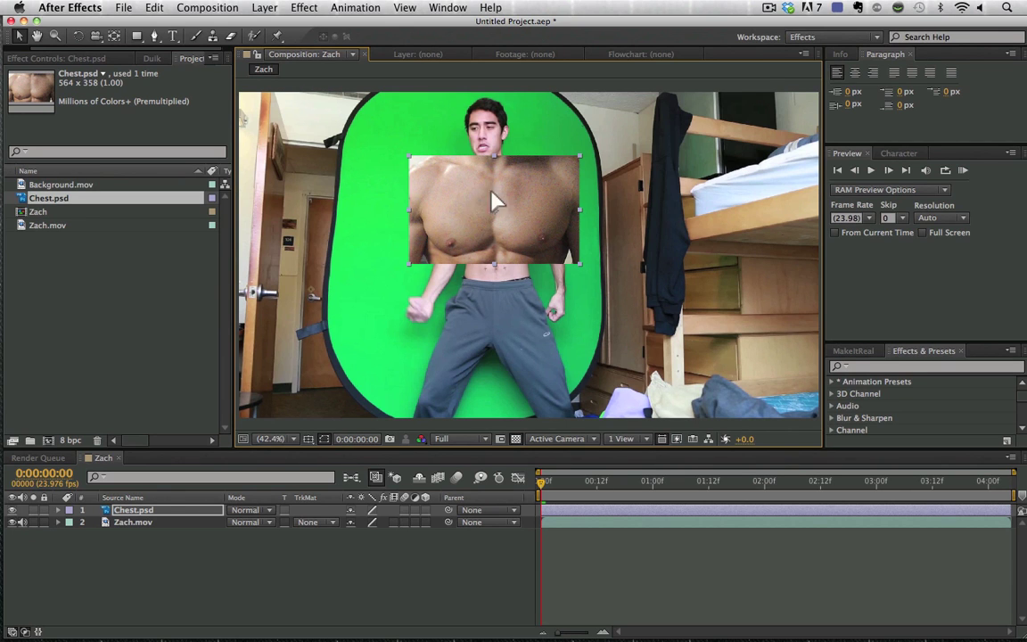
{"action": "left_click_drag", "start_coordinate": [488, 201], "coordinate": [534, 168]}
Place the Chest.psd layer's anchor point on its left-hand nipple and move the layer so that nipple sits near the man's own.
{"action": "key", "text": "h"}
{"action": "left_click_drag", "start_coordinate": [492, 302], "coordinate": [490, 326]}
{"action": "scroll", "coordinate": [490, 325], "scroll_direction": "up", "scroll_amount": 3}
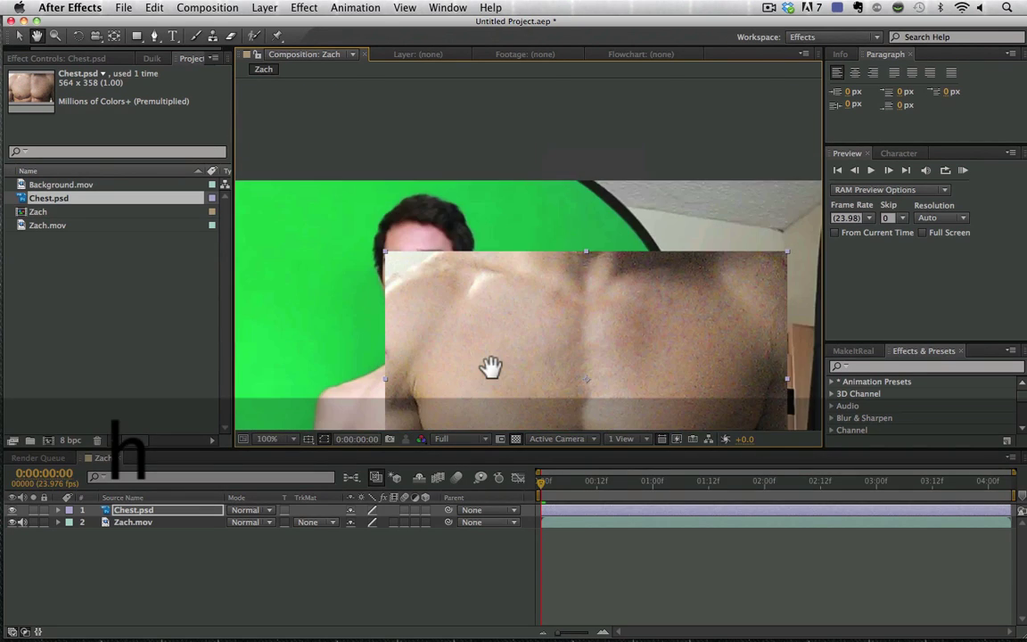
{"action": "left_click_drag", "start_coordinate": [483, 366], "coordinate": [518, 218]}
{"action": "key", "text": "y"}
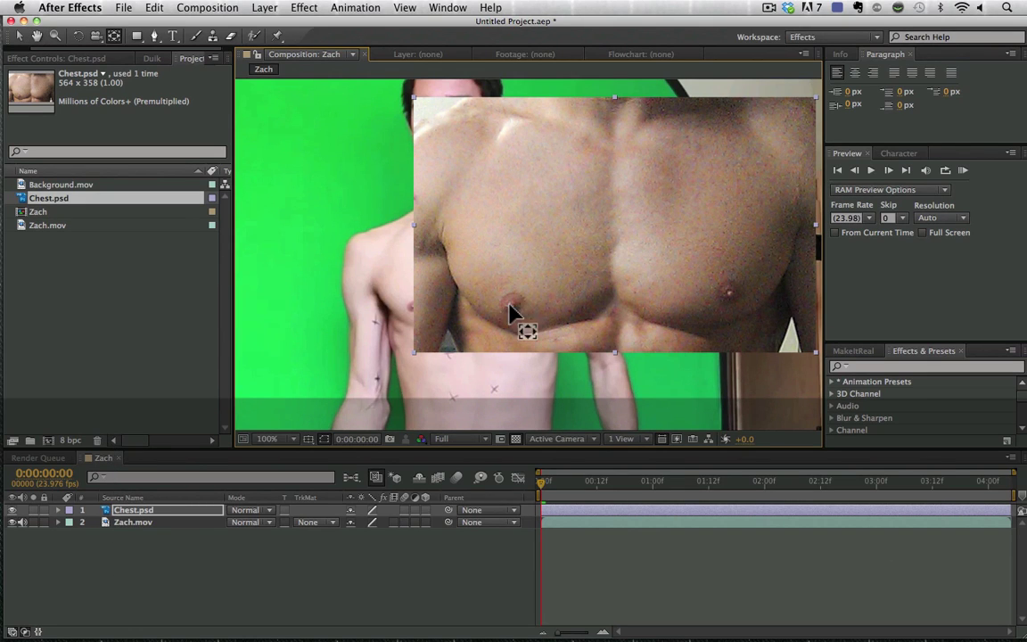
{"action": "key", "text": "v"}
{"action": "left_click_drag", "start_coordinate": [658, 243], "coordinate": [560, 257]}
{"action": "key", "text": "shift"}
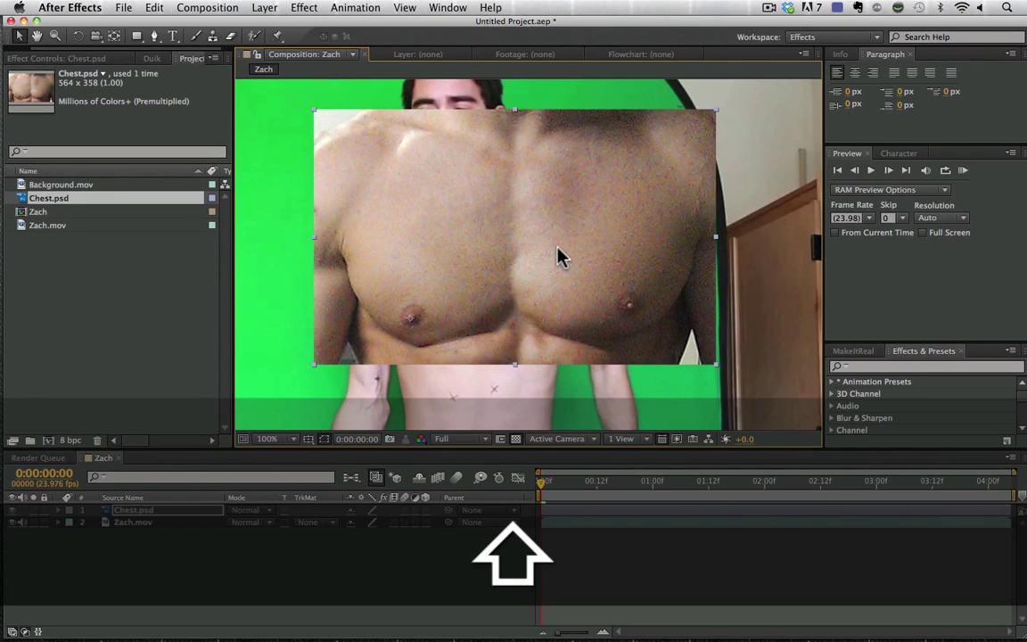
Set the Chest.psd layer's blending mode to Multiply and align its anchored nipple with the man's.
{"action": "left_click", "coordinate": [251, 510]}
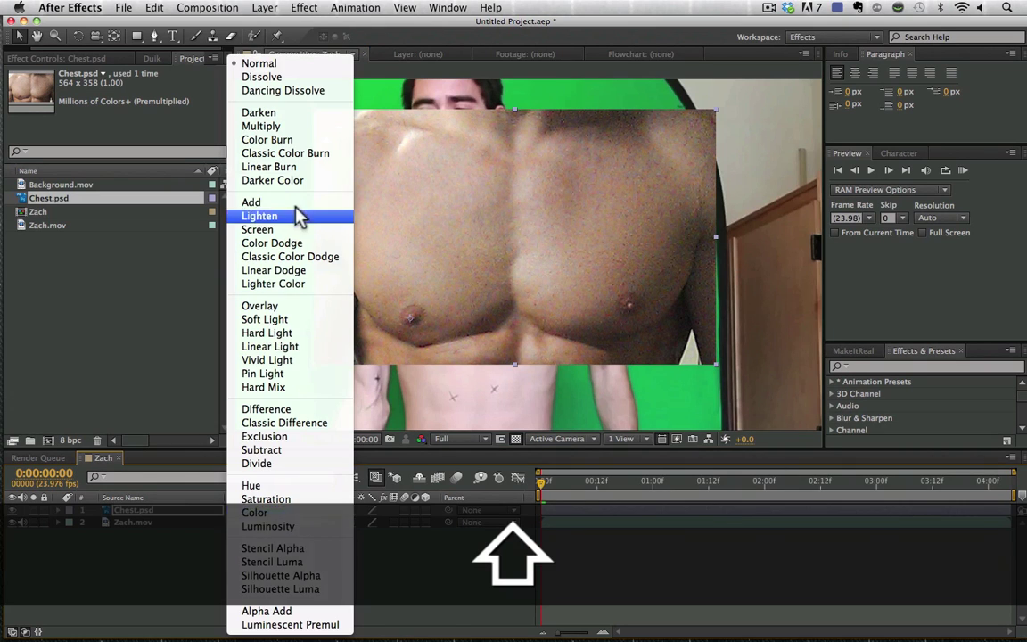
{"action": "left_click", "coordinate": [263, 125]}
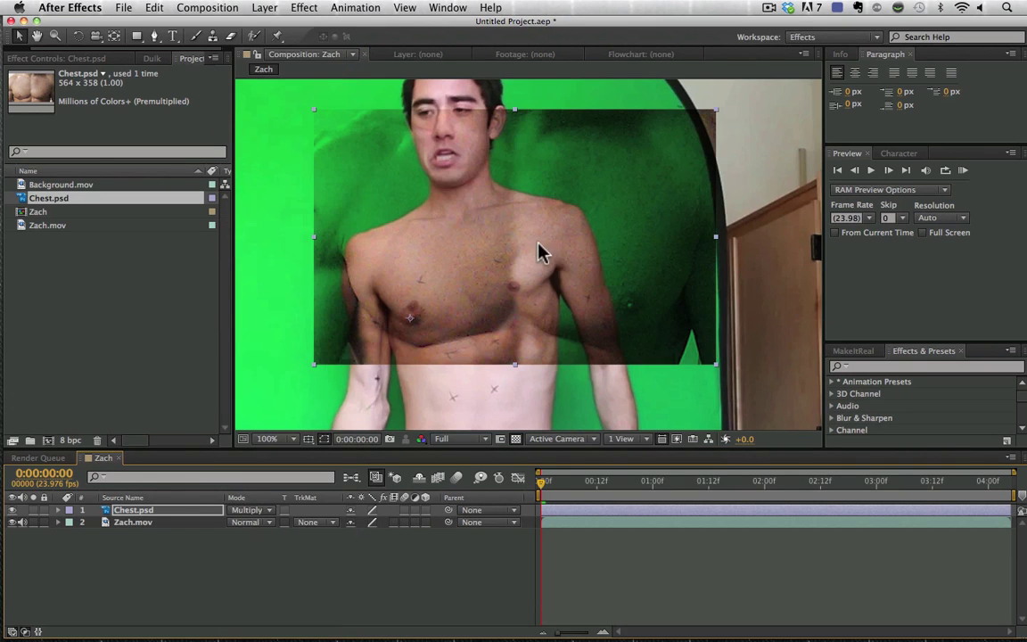
{"action": "mouse_move", "coordinate": [525, 259]}
{"action": "left_mouse_down"}
{"action": "mouse_move", "coordinate": [523, 248]}
{"action": "mouse_move", "coordinate": [532, 247]}
{"action": "left_mouse_up"}
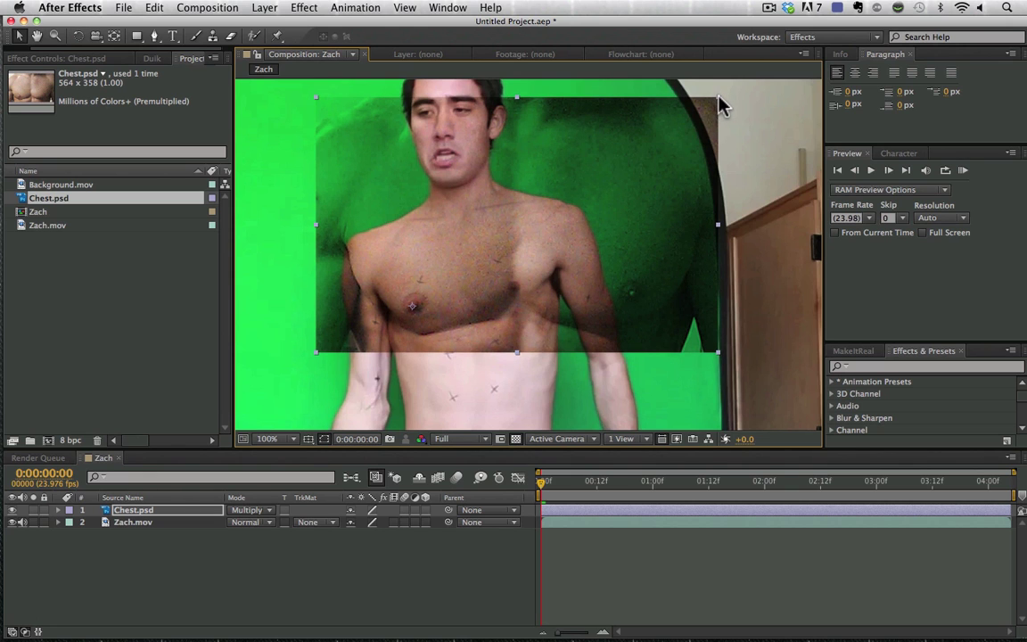
Scale Chest.psd down proportionally and rotate it counterclockwise until its right-hand nipple also matches the man's.
{"action": "left_click_drag", "start_coordinate": [720, 105], "coordinate": [581, 153]}
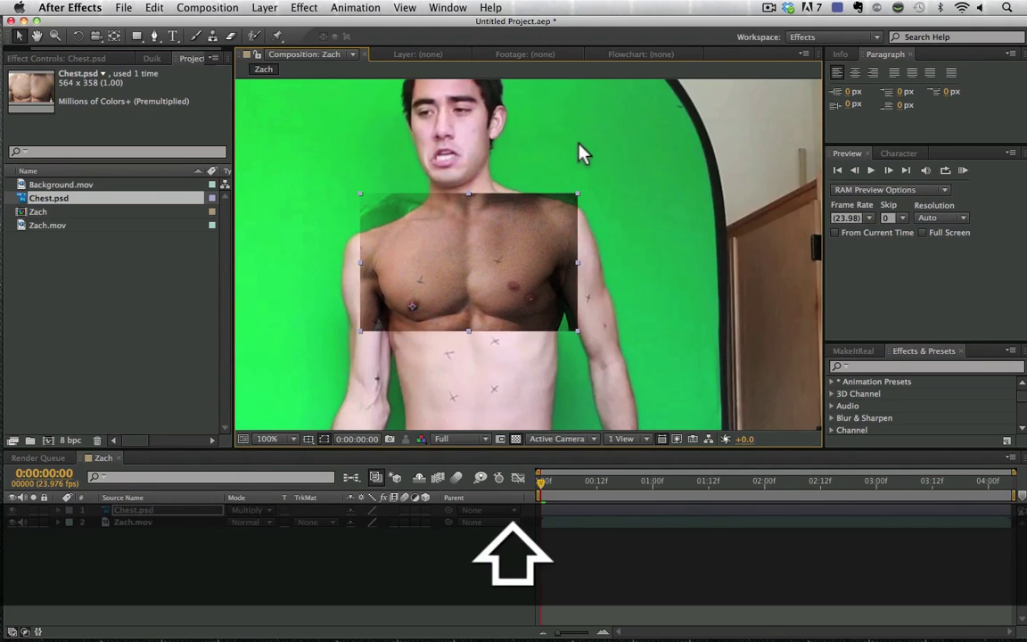
{"action": "key", "text": "h"}
{"action": "scroll", "coordinate": [466, 344], "scroll_direction": "up", "scroll_amount": 2}
{"action": "key", "text": "v"}
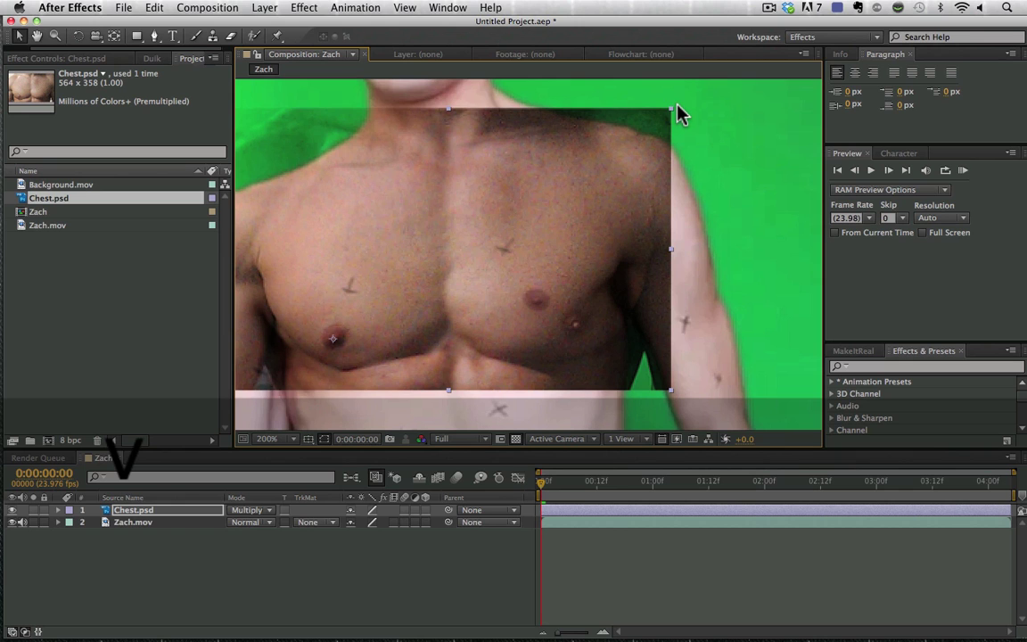
{"action": "left_click_drag", "start_coordinate": [672, 107], "coordinate": [605, 104]}
{"action": "key", "text": "w"}
{"action": "key", "text": "v"}
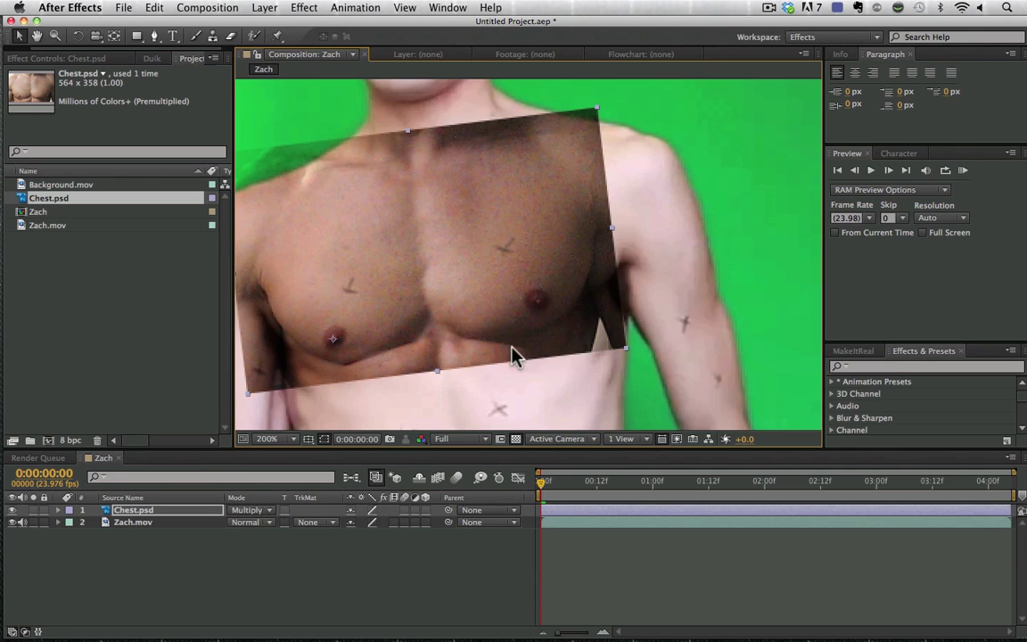
{"action": "key", "text": "v"}
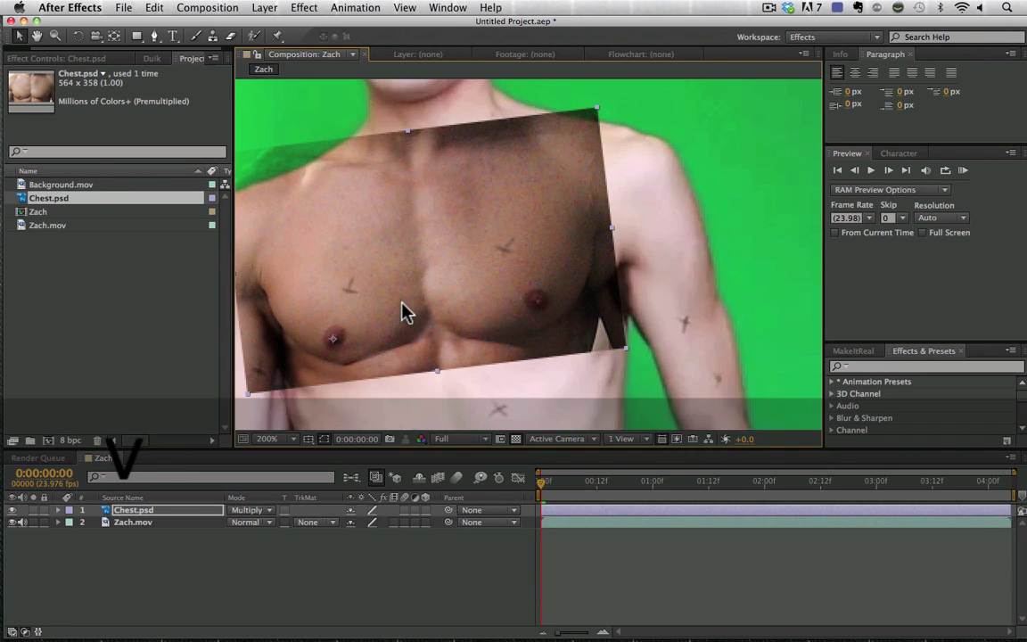
Find the Colorama effect and apply it to the Chest.psd layer.
{"action": "key", "text": "h"}
{"action": "left_click_drag", "start_coordinate": [396, 298], "coordinate": [512, 278]}
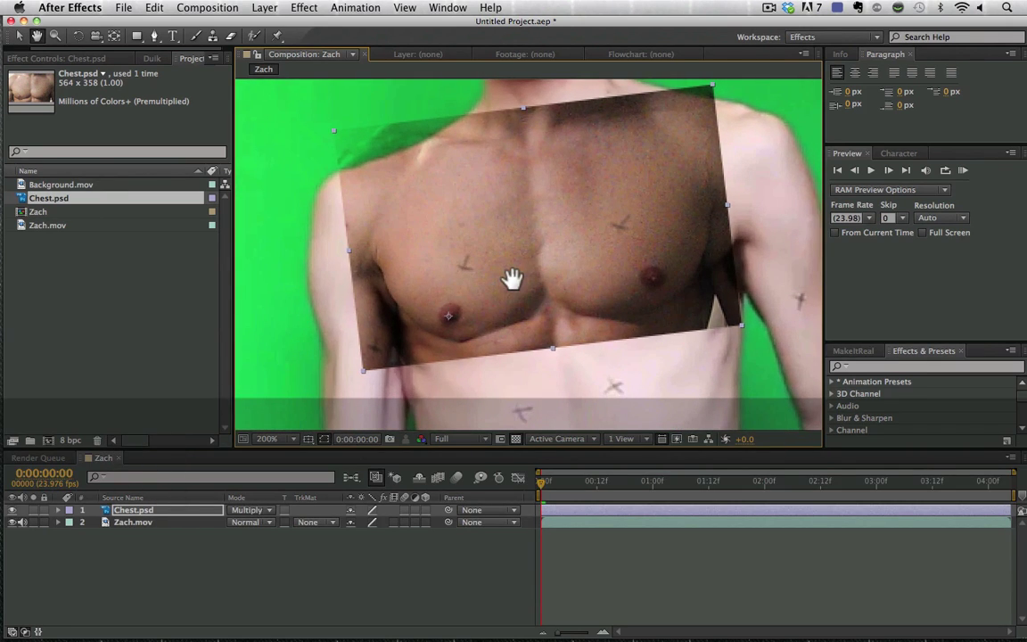
{"action": "key", "text": "v"}
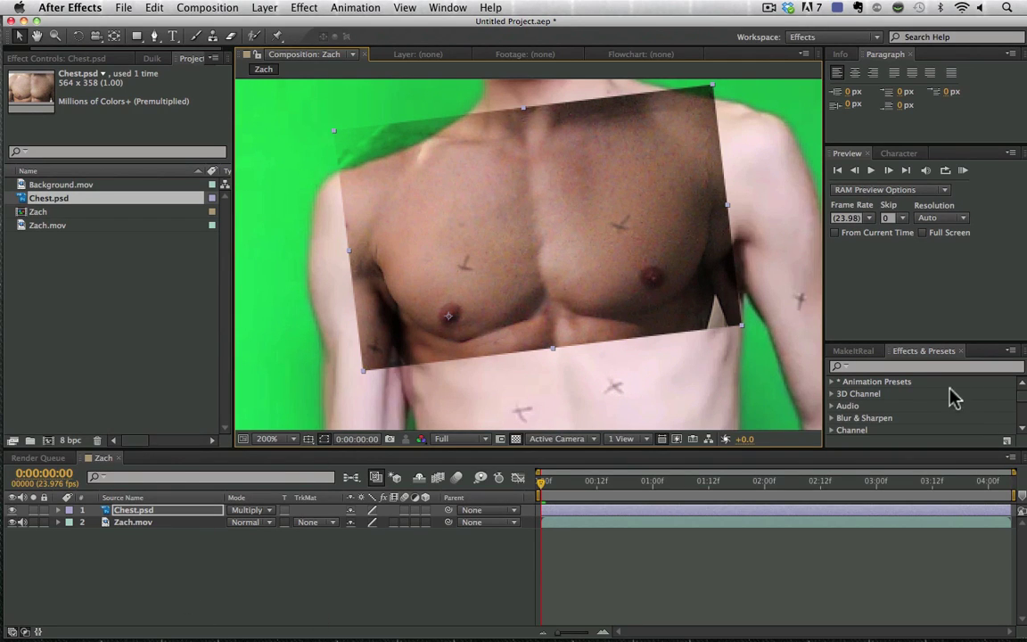
{"action": "left_click", "coordinate": [905, 367]}
{"action": "type", "text": "colorama"}
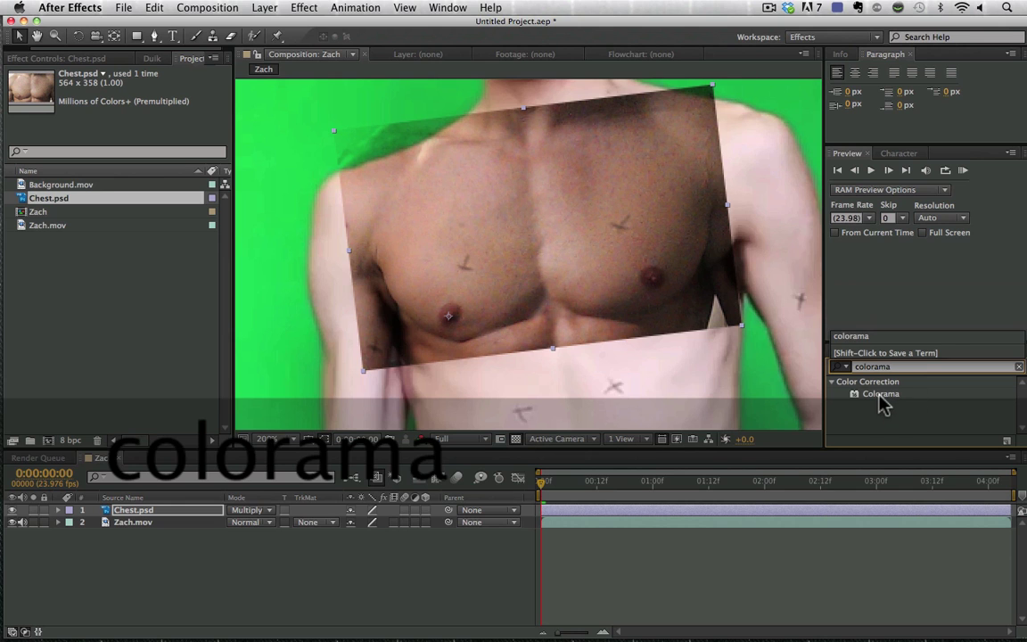
{"action": "left_click_drag", "start_coordinate": [880, 401], "coordinate": [752, 511]}
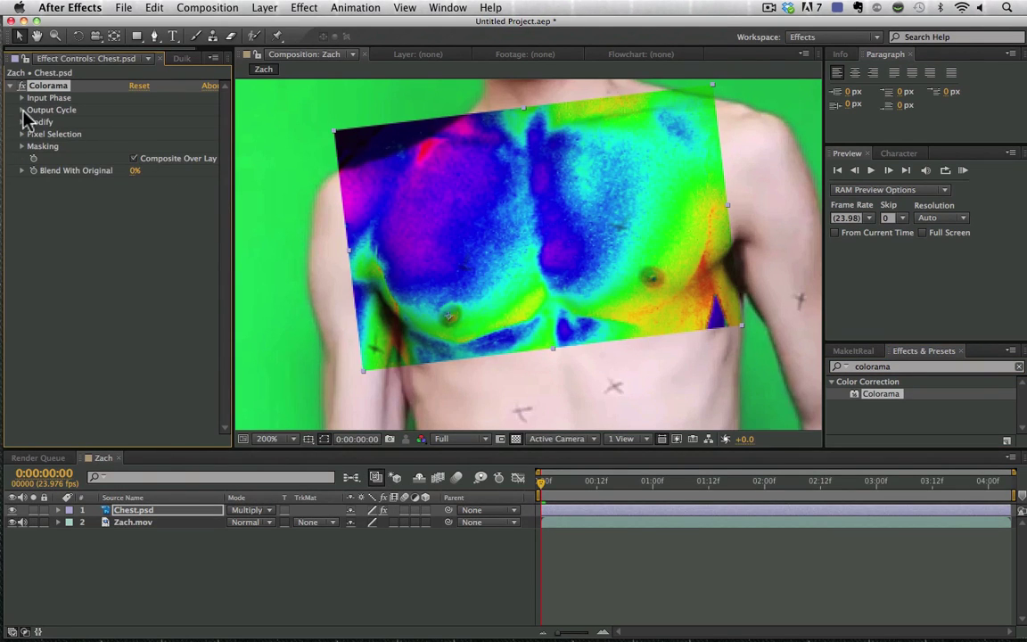
Set Colorama's output cycle preset palette to Ramp Grey.
{"action": "left_click", "coordinate": [22, 109]}
{"action": "left_click", "coordinate": [142, 122]}
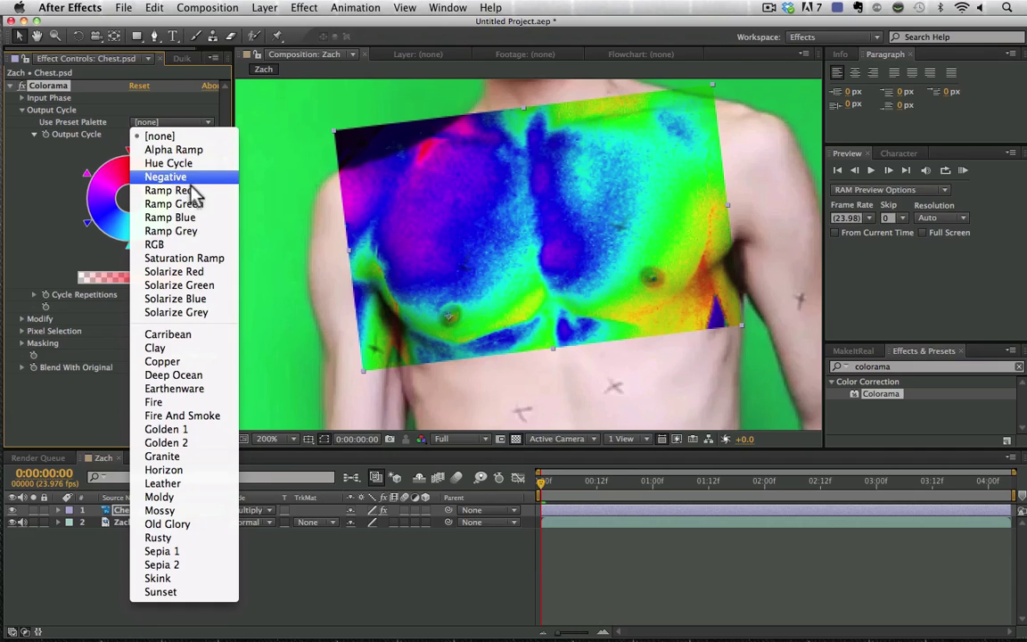
{"action": "left_click", "coordinate": [183, 231]}
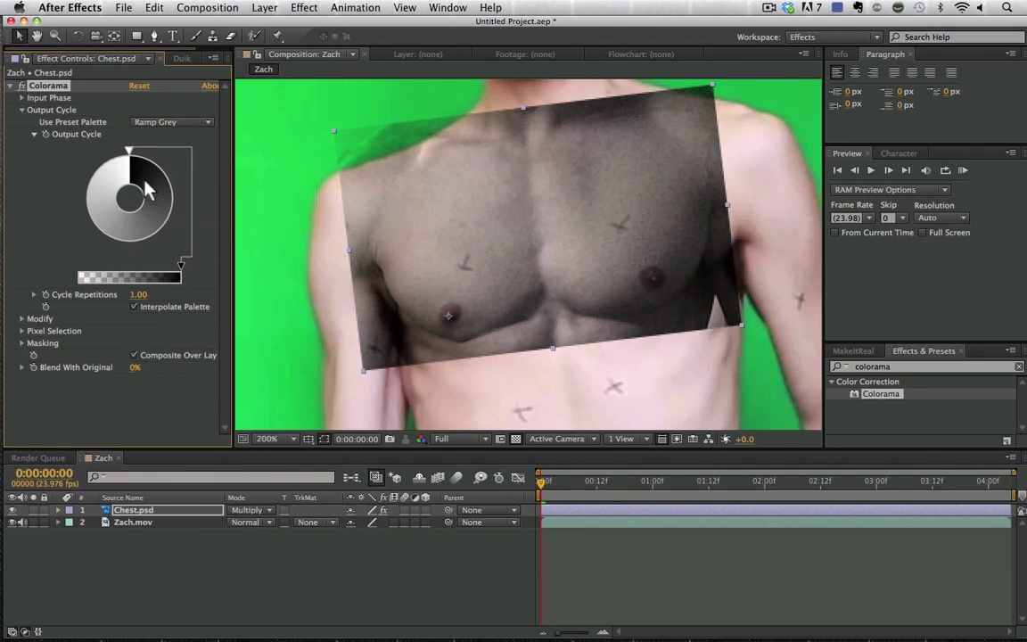
Add a black marker at the dark end and a white marker at the light end of Colorama's output cycle wheel.
{"action": "double_click", "coordinate": [147, 188]}
{"action": "left_click_drag", "start_coordinate": [573, 314], "coordinate": [588, 386]}
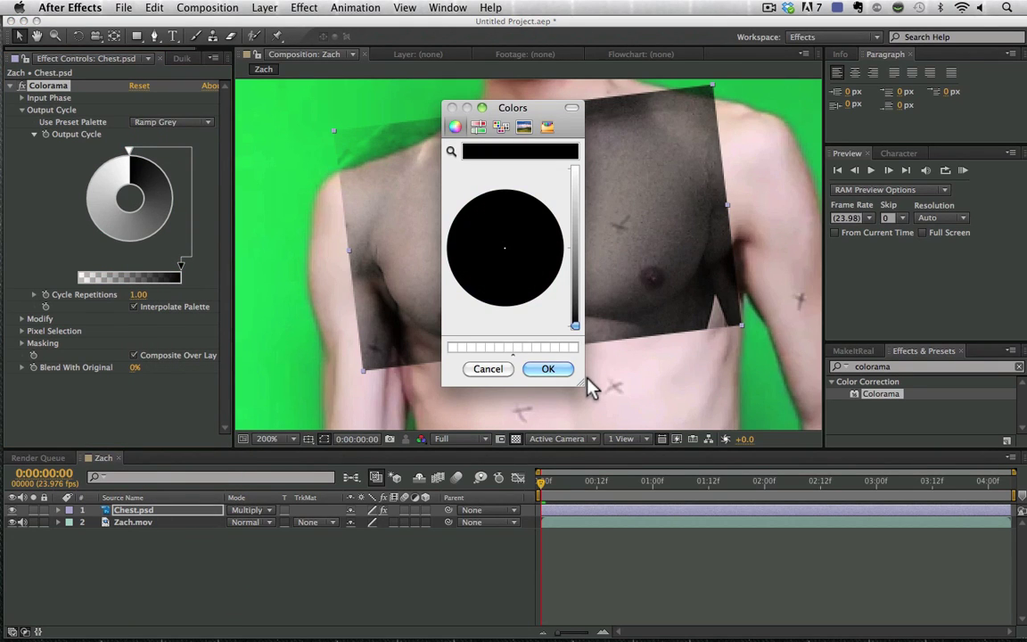
{"action": "key", "text": "Return"}
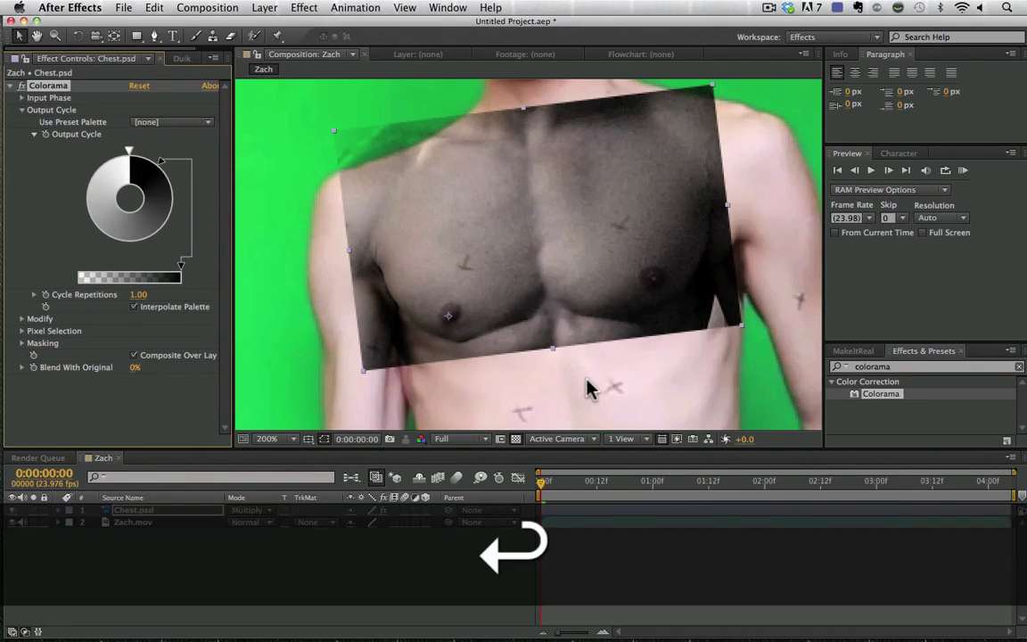
{"action": "double_click", "coordinate": [111, 175]}
{"action": "key", "text": "Return"}
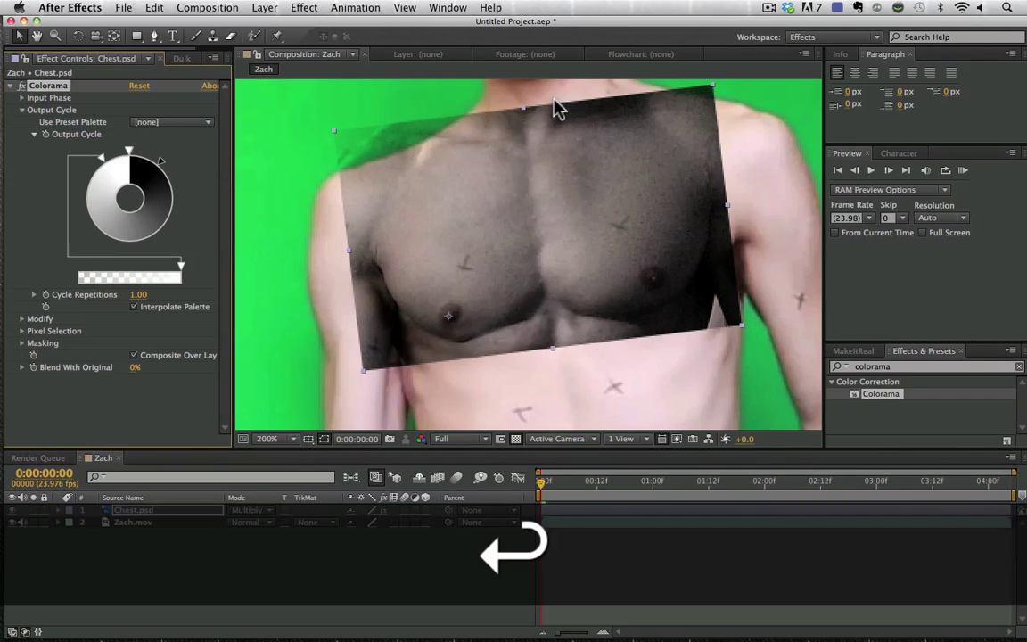
Move the added white marker around the output cycle wheel to its lowest point so only the dark chest shading remains.
{"action": "left_click_drag", "start_coordinate": [102, 168], "coordinate": [127, 239]}
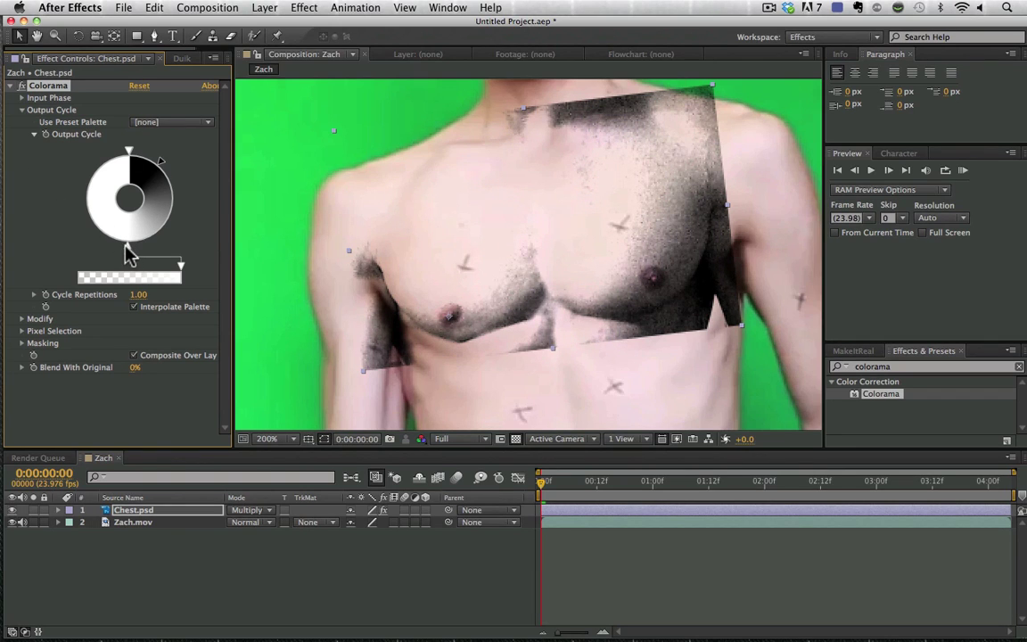
{"action": "mouse_move", "coordinate": [127, 253]}
{"action": "left_mouse_down"}
{"action": "mouse_move", "coordinate": [96, 220]}
{"action": "mouse_move", "coordinate": [124, 223]}
{"action": "mouse_move", "coordinate": [126, 262]}
{"action": "left_mouse_up"}
{"action": "left_click", "coordinate": [214, 554]}
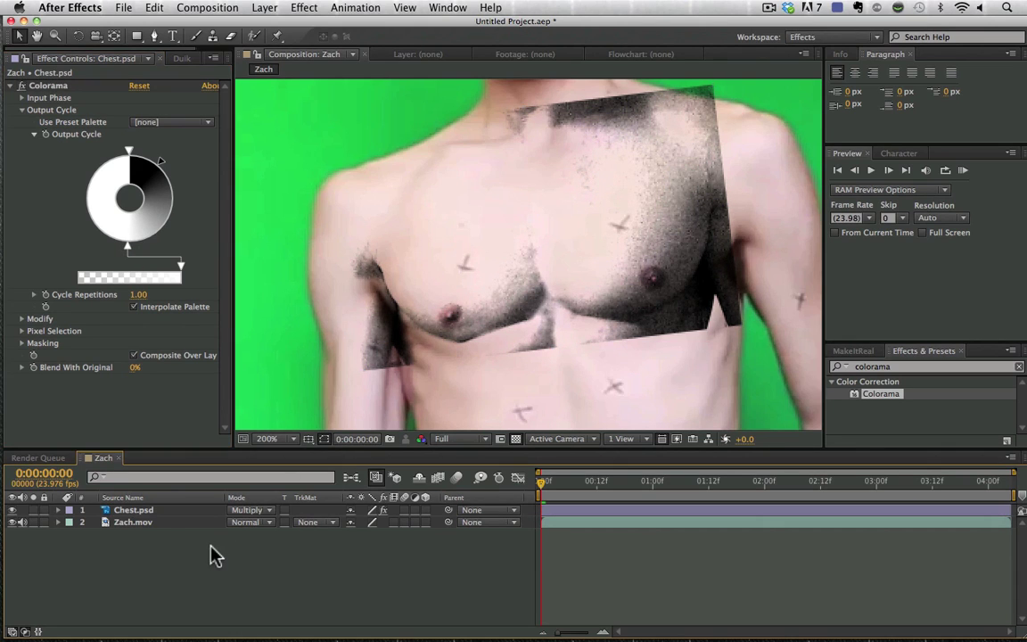
Go to 0:00:02:15, realign Chest.psd's anchored nipple with the man's, and rotate the layer clockwise to match his other nipple.
{"action": "left_click", "coordinate": [135, 510]}
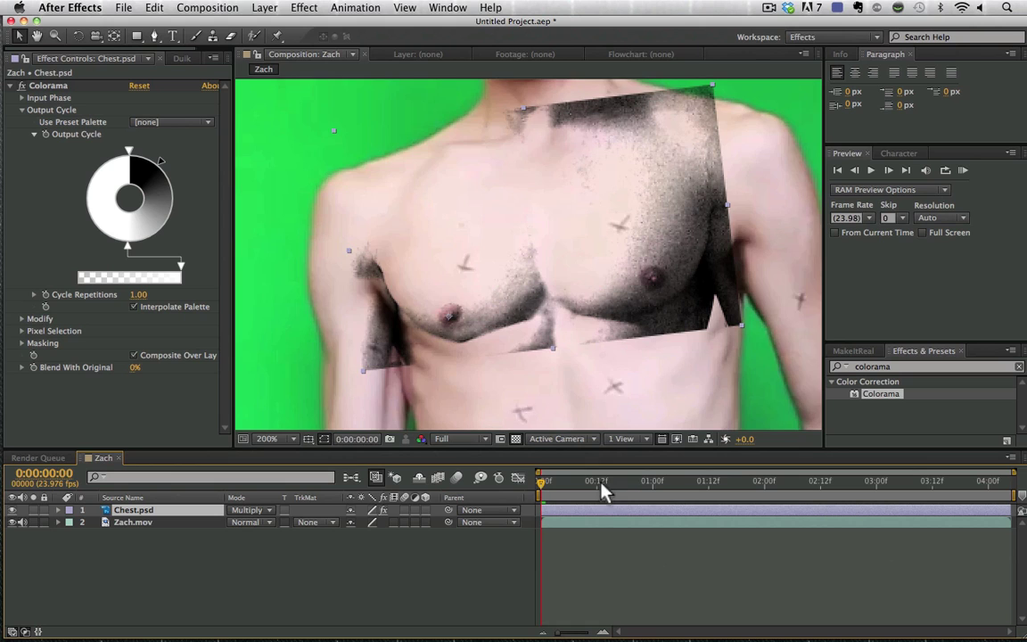
{"action": "left_click_drag", "start_coordinate": [603, 489], "coordinate": [837, 489]}
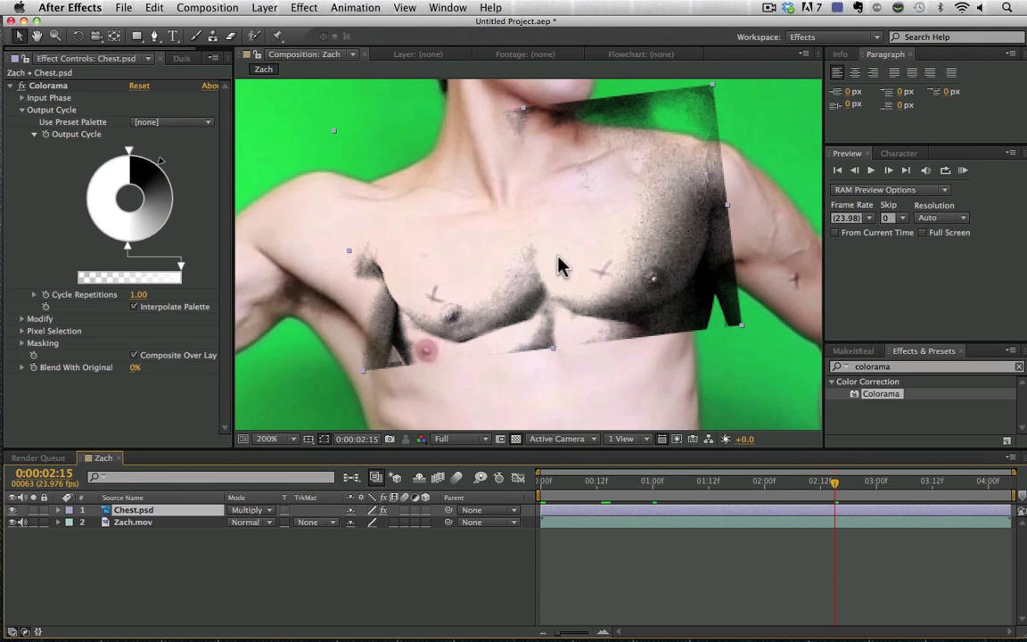
{"action": "key", "text": "v"}
{"action": "left_click_drag", "start_coordinate": [521, 259], "coordinate": [499, 294]}
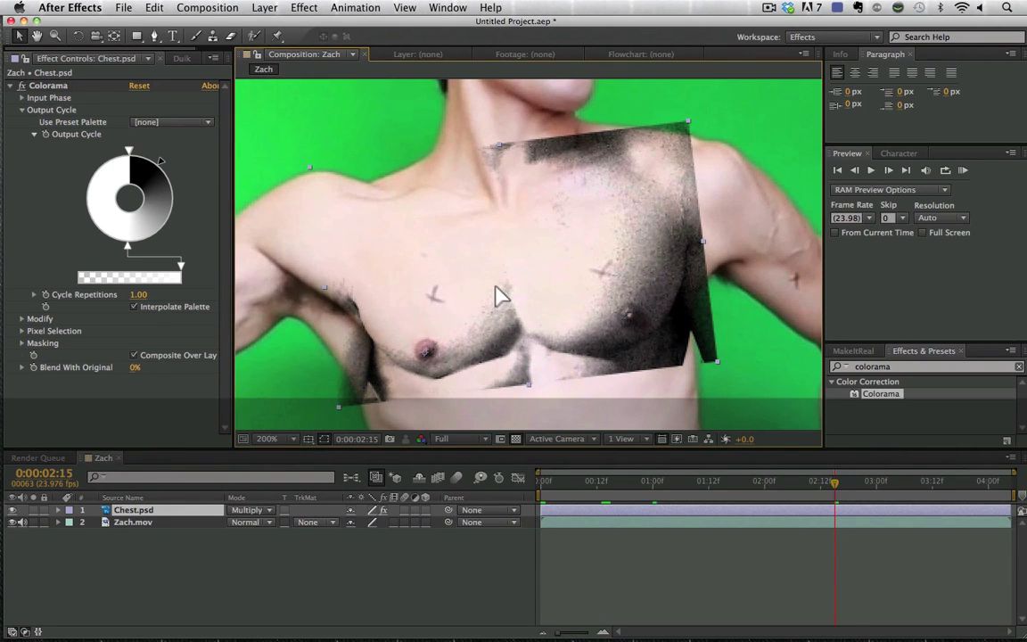
{"action": "key", "text": "w"}
{"action": "left_click_drag", "start_coordinate": [699, 143], "coordinate": [731, 130]}
{"action": "key", "text": "v"}
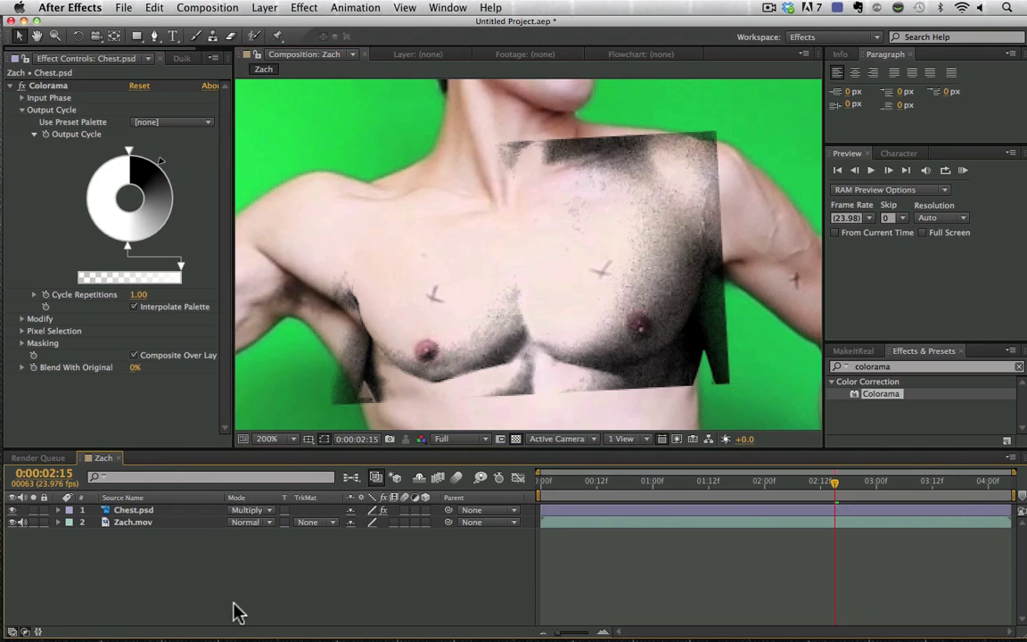
Place Puppet pins on Chest.psd at both nipples, at the cleft between the pectorals and at the base of the neck.
{"action": "left_click", "coordinate": [127, 510]}
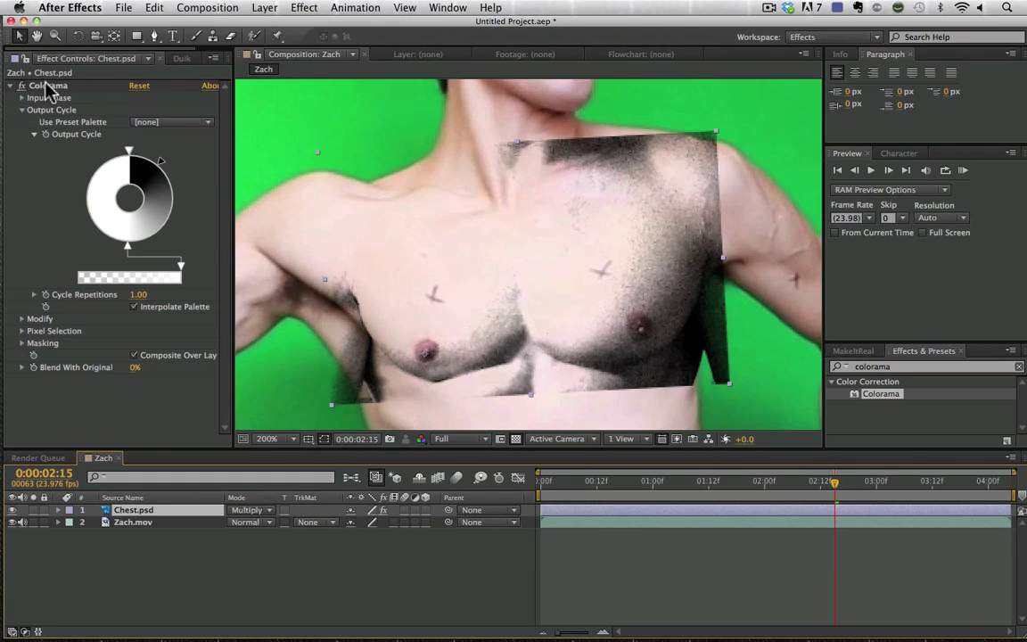
{"action": "left_click", "coordinate": [277, 35]}
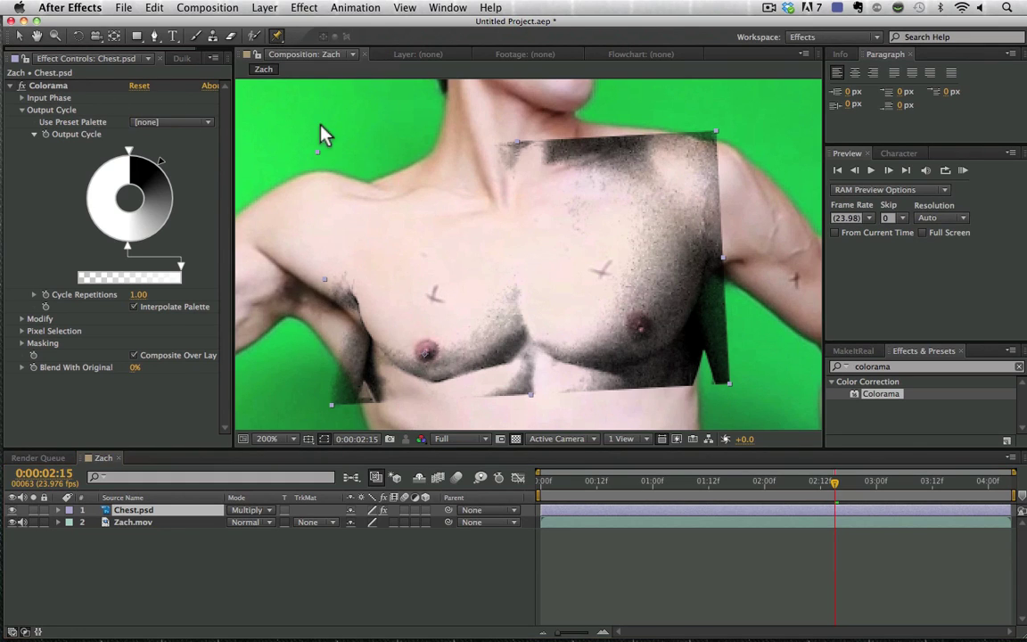
{"action": "left_click", "coordinate": [426, 351]}
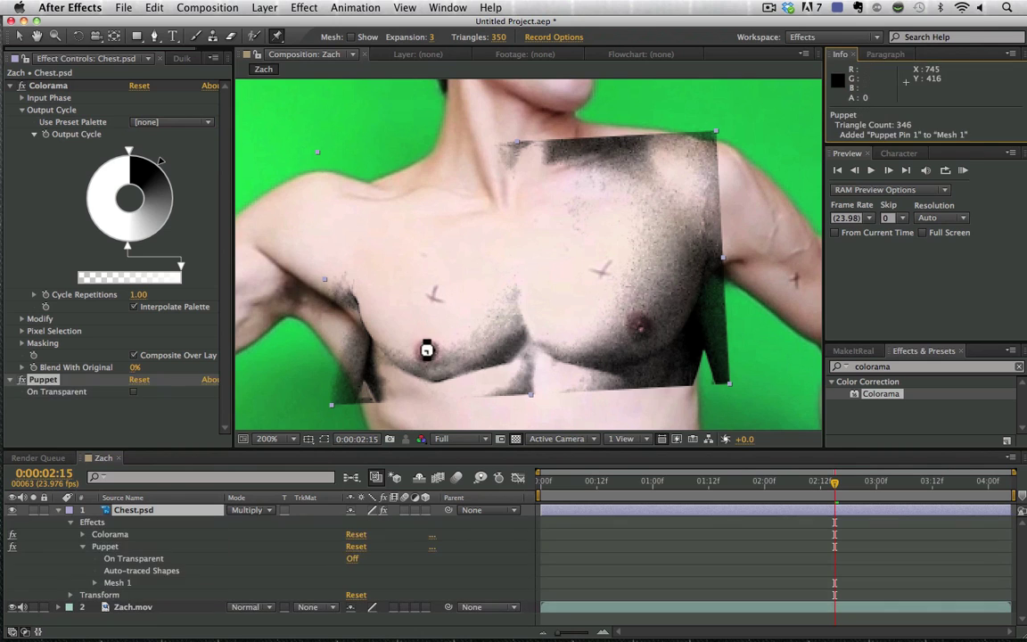
{"action": "left_click", "coordinate": [640, 329]}
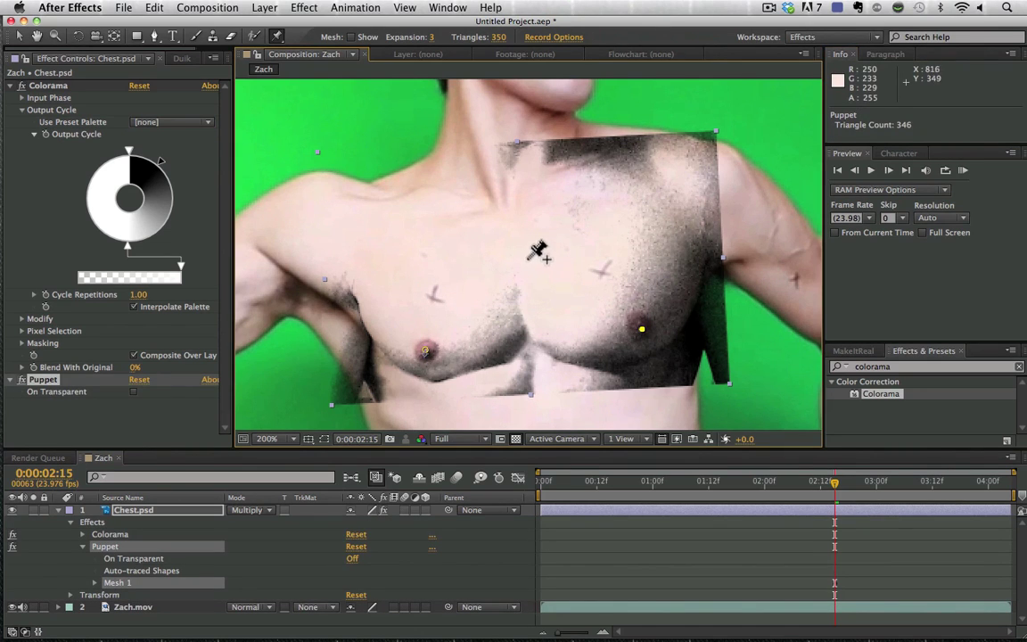
{"action": "left_click", "coordinate": [523, 326]}
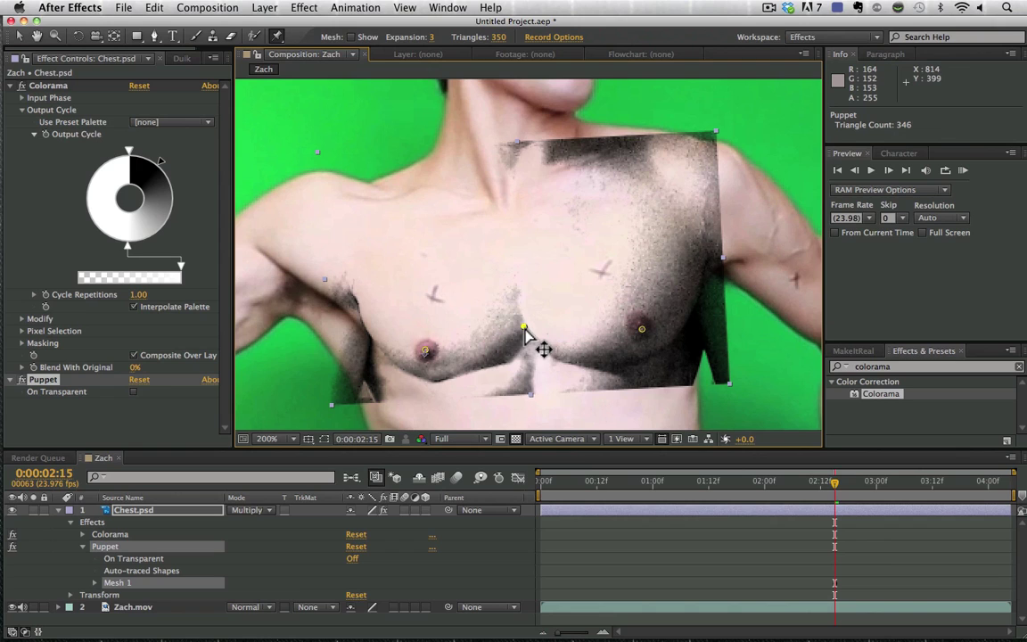
{"action": "left_click", "coordinate": [505, 210]}
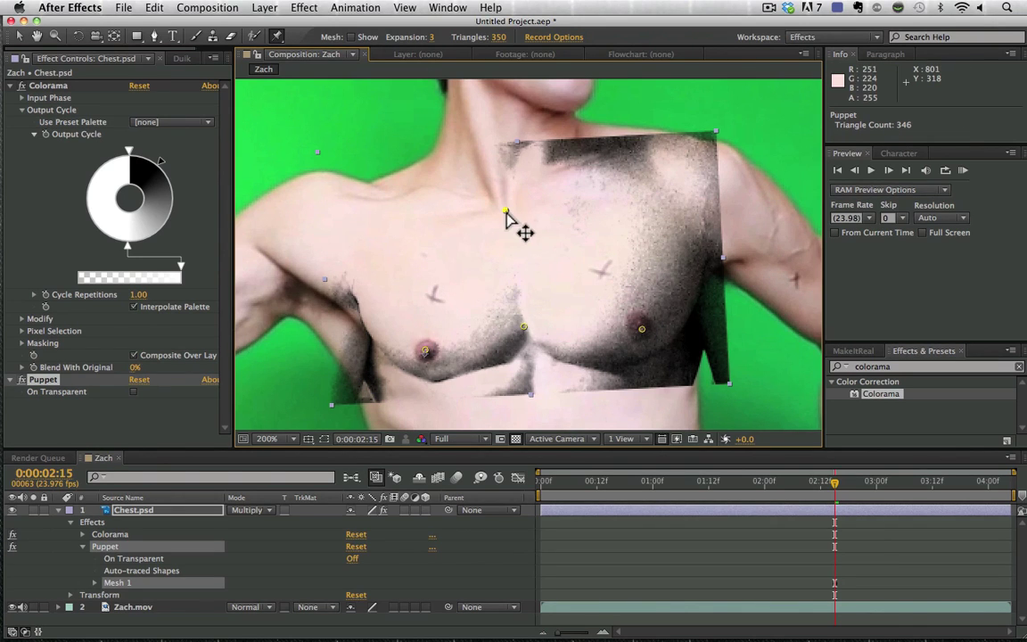
Add two Puppet pins at the left-hand armpit shading and move them to fit the man's armpit contour.
{"action": "left_click", "coordinate": [356, 302]}
{"action": "left_click_drag", "start_coordinate": [356, 302], "coordinate": [350, 317]}
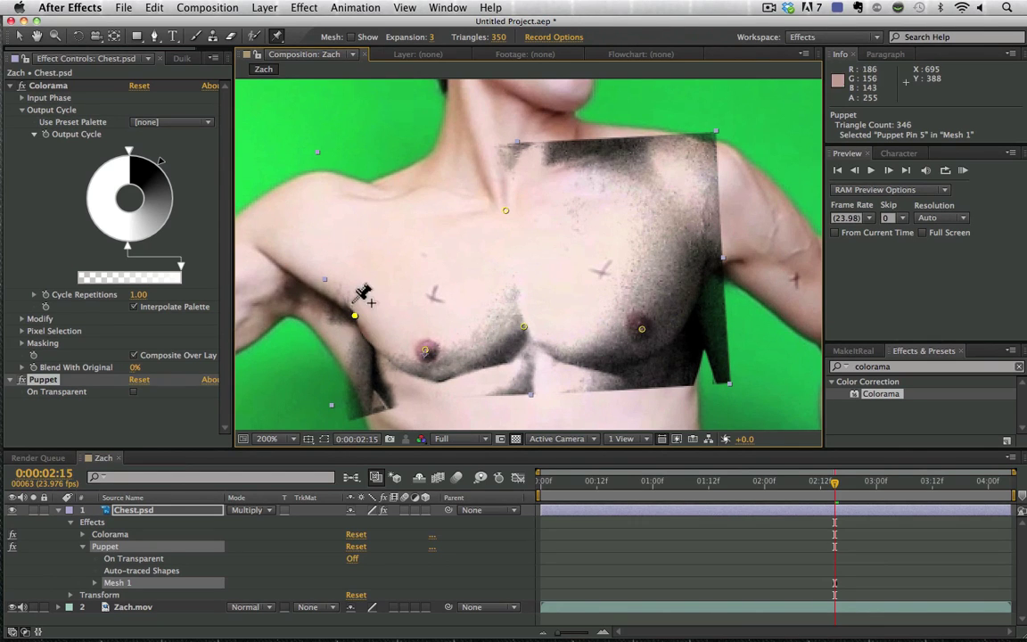
{"action": "left_click", "coordinate": [343, 306]}
{"action": "mouse_move", "coordinate": [342, 297]}
{"action": "left_mouse_down"}
{"action": "mouse_move", "coordinate": [343, 286]}
{"action": "mouse_move", "coordinate": [332, 307]}
{"action": "left_mouse_up"}
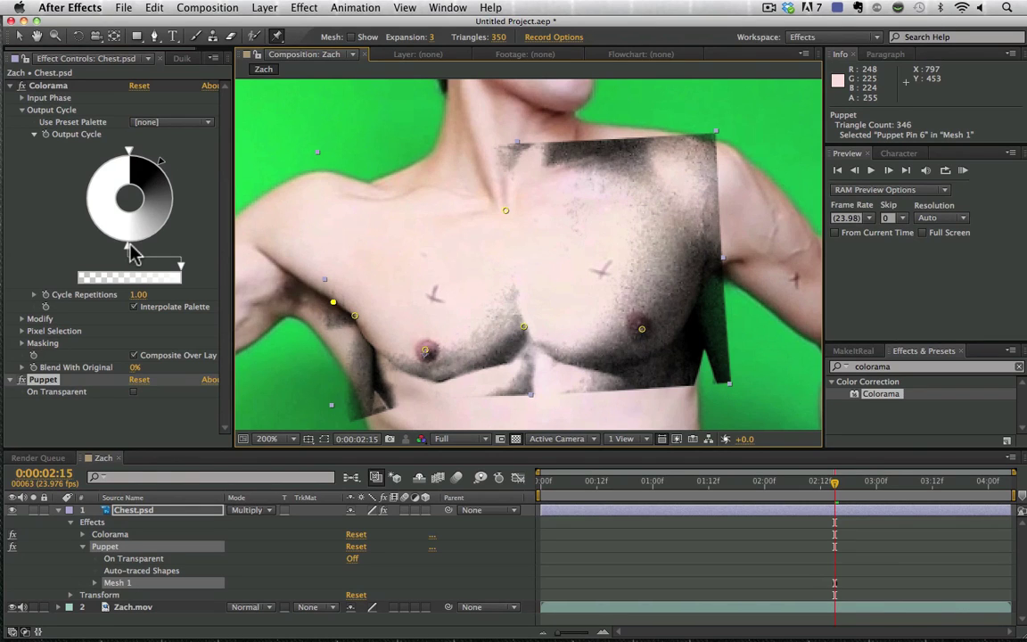
Shift Colorama's white output-cycle marker slightly clockwise and pre-compose Chest.psd as "Chest PrecComp", moving all attributes into the new composition.
{"action": "left_click_drag", "start_coordinate": [130, 250], "coordinate": [109, 256]}
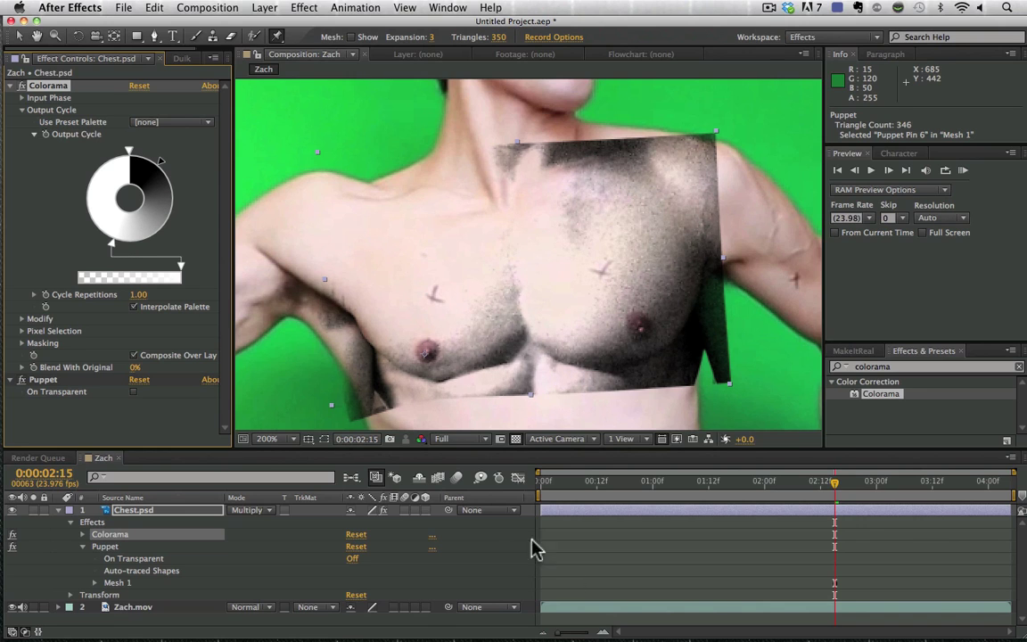
{"action": "left_click", "coordinate": [126, 513]}
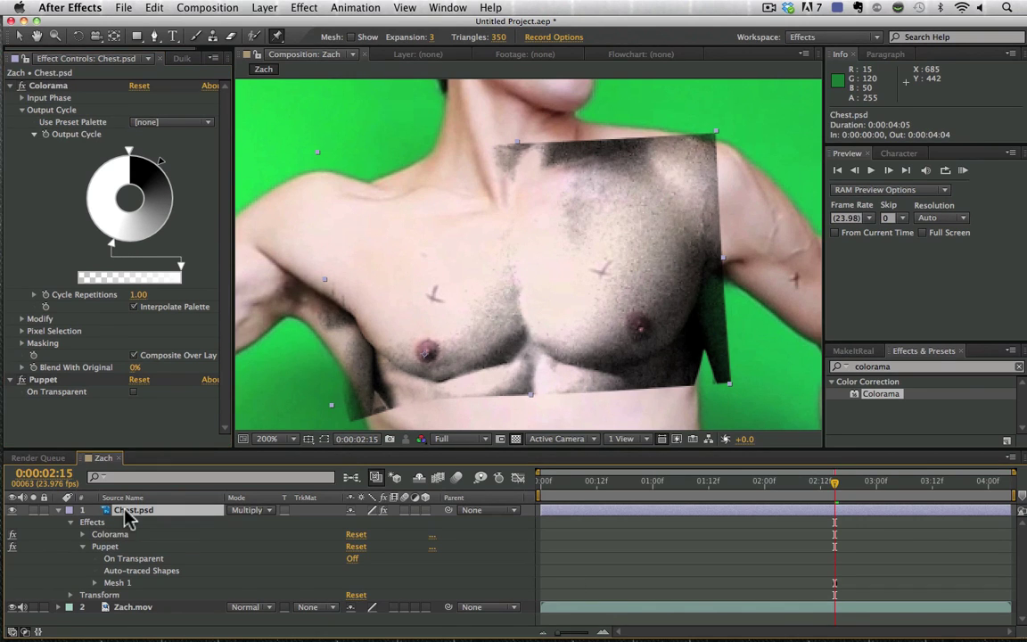
{"action": "key", "text": "super+shift"}
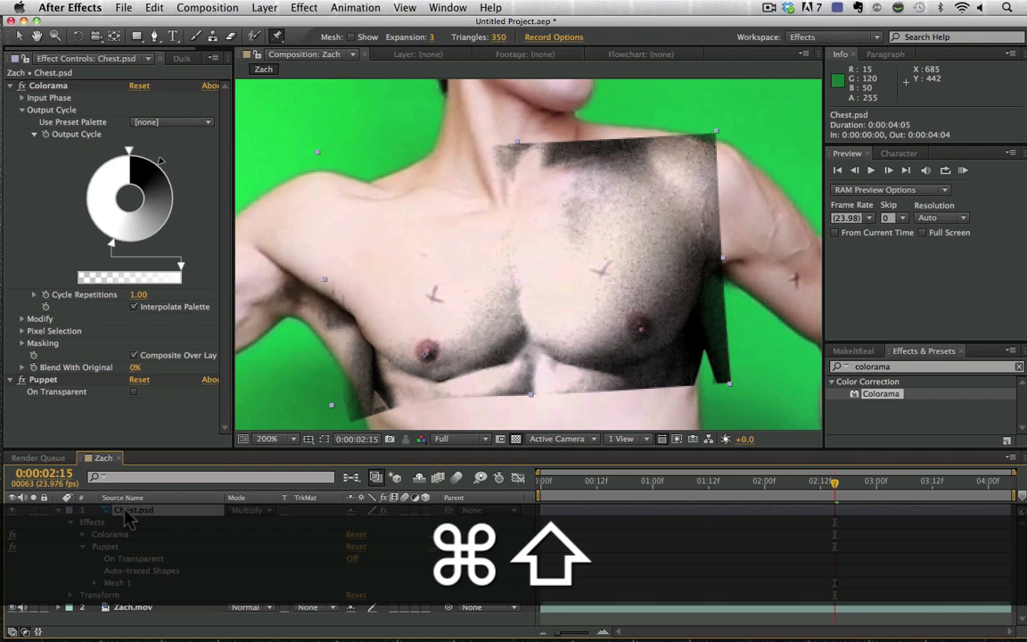
{"action": "key", "text": "super+shift+c"}
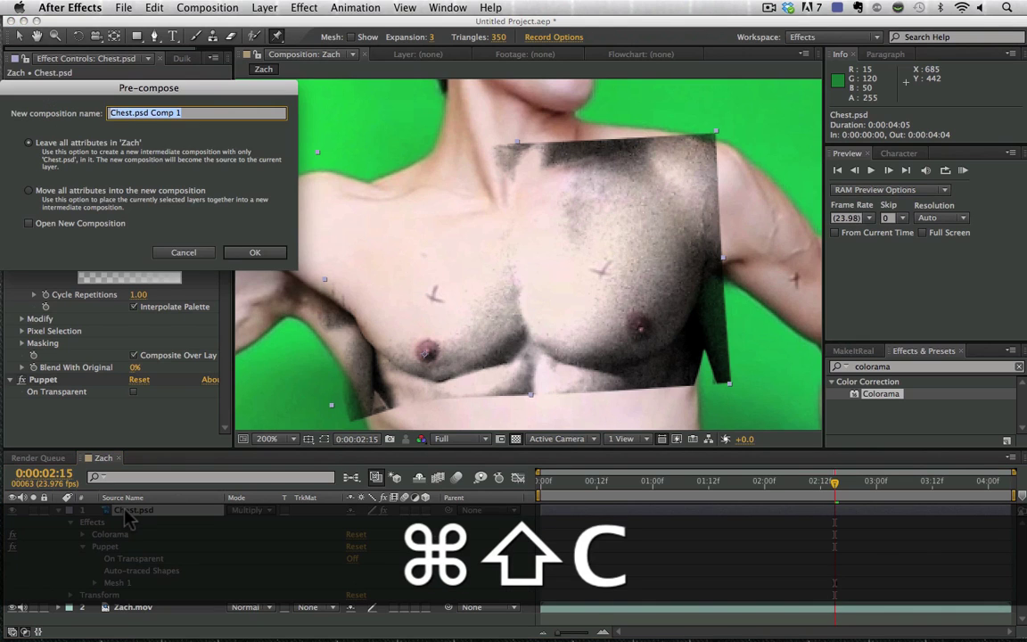
{"action": "left_click", "coordinate": [49, 192]}
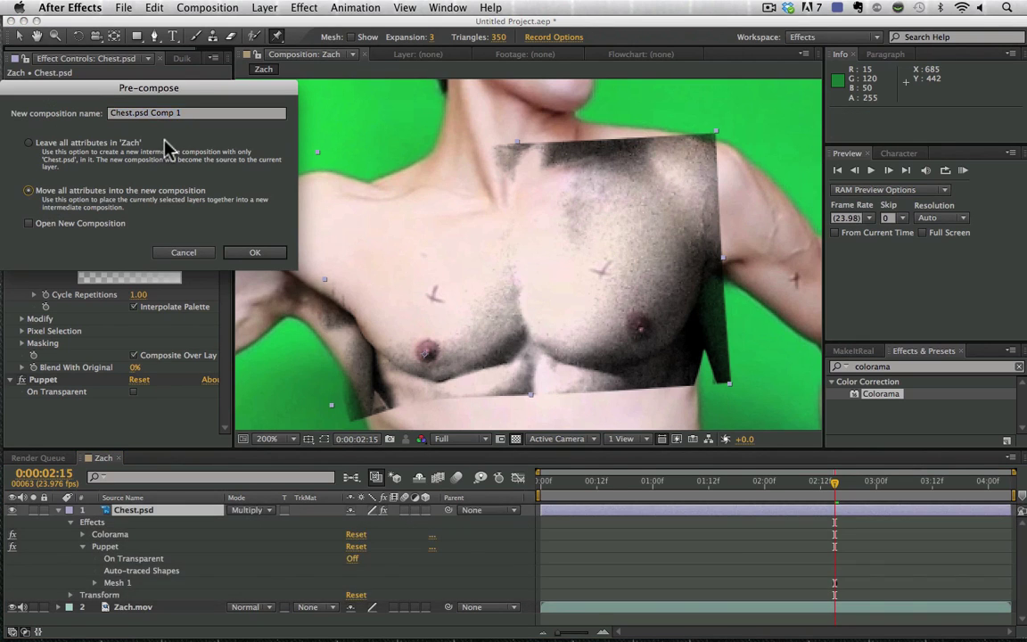
{"action": "triple_click", "coordinate": [182, 111]}
{"action": "type", "text": "C"}
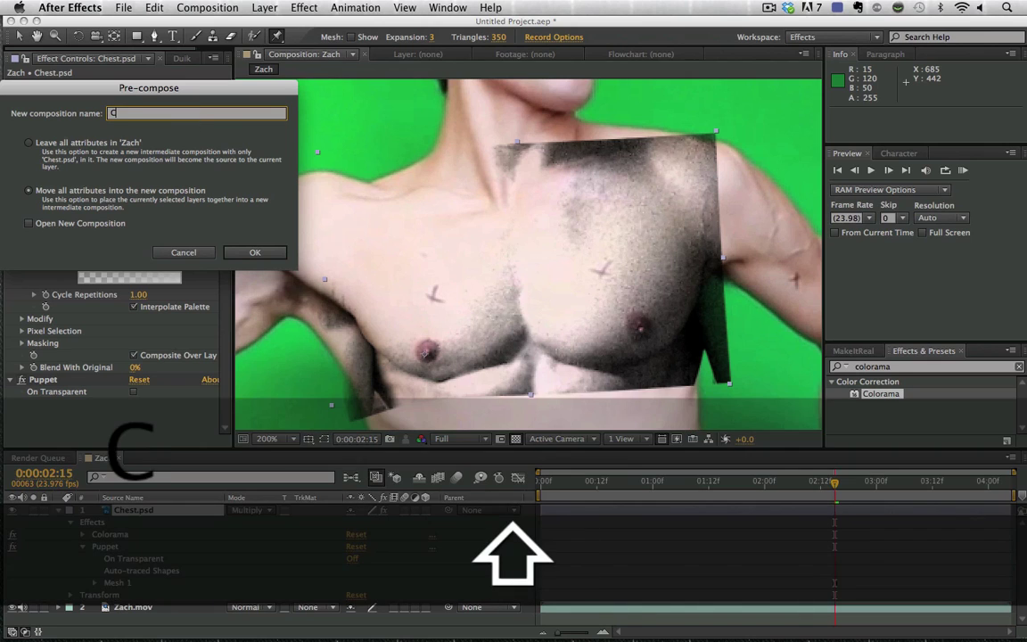
{"action": "type", "text": "hest Prec"}
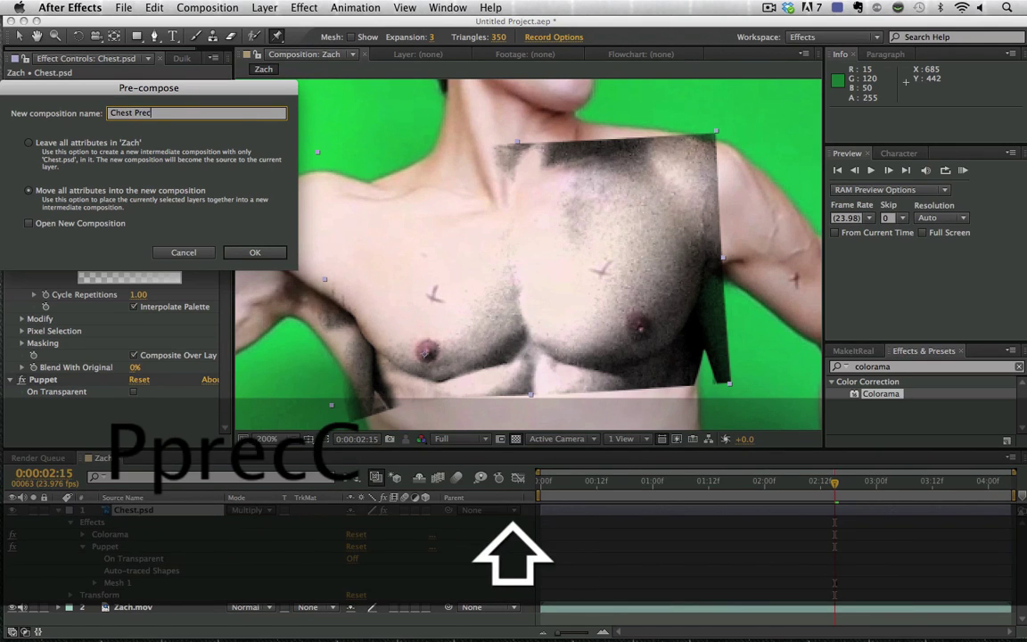
{"action": "type", "text": "Comp"}
{"action": "key", "text": "Return"}
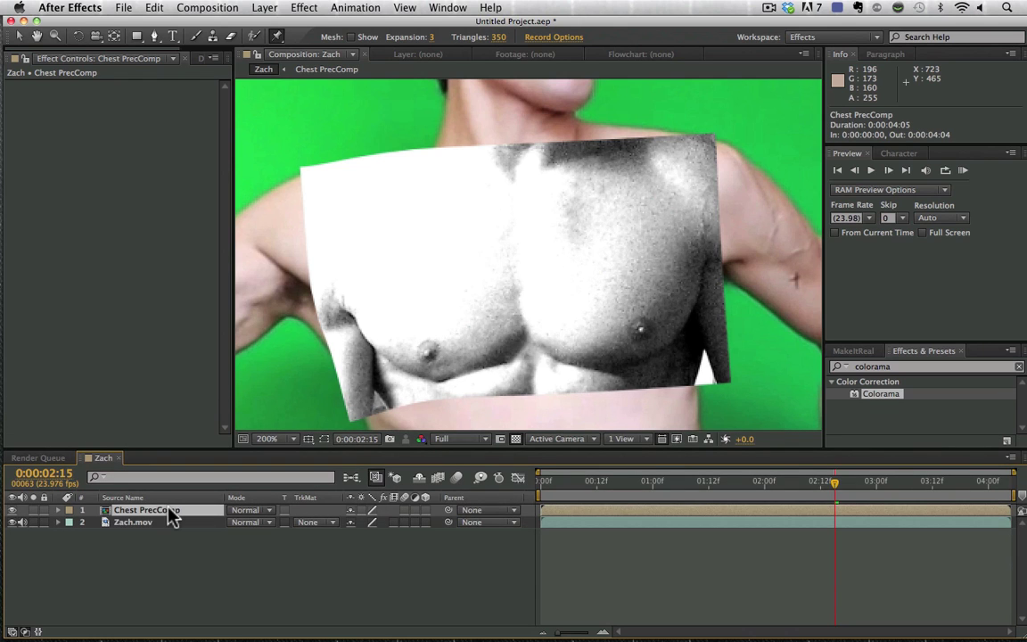
Set Chest PrecComp's blending mode to Multiply and draw a closed RotoBezier mask around the left-hand pectoral.
{"action": "left_click", "coordinate": [246, 510]}
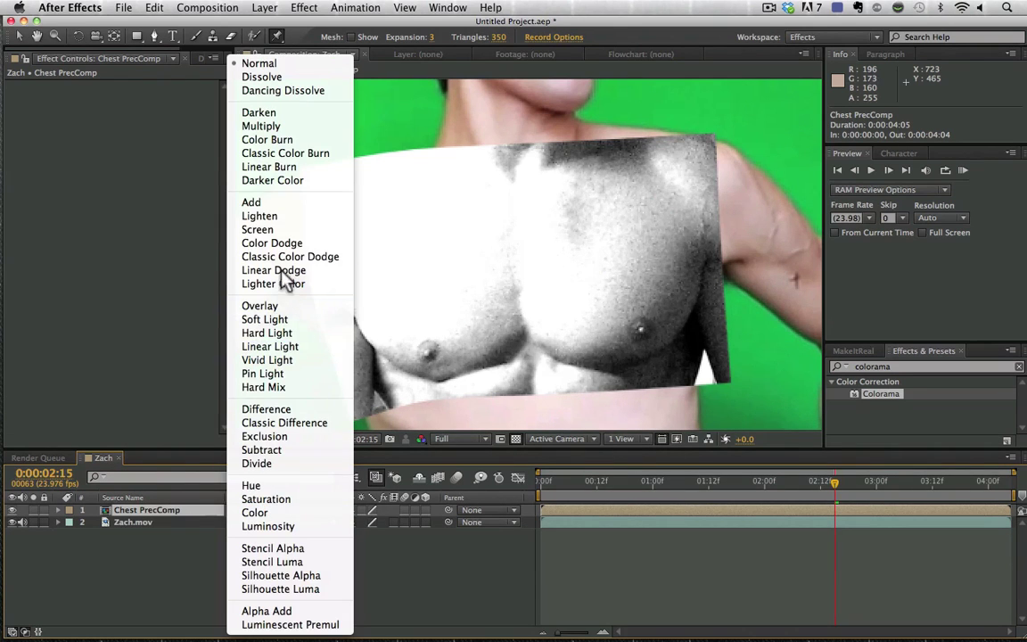
{"action": "left_click", "coordinate": [262, 126]}
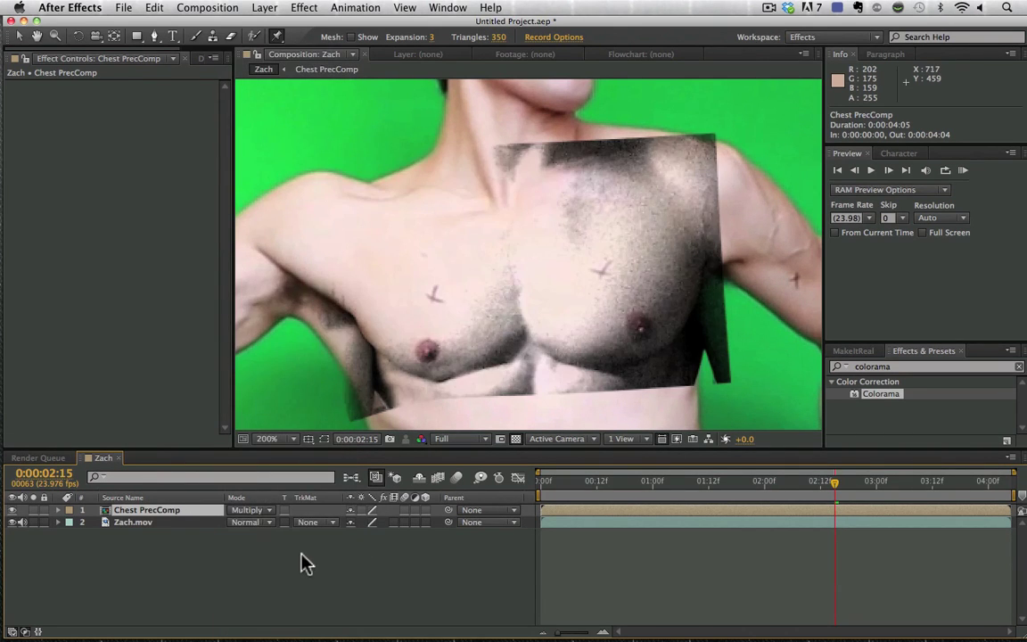
{"action": "left_click", "coordinate": [153, 35]}
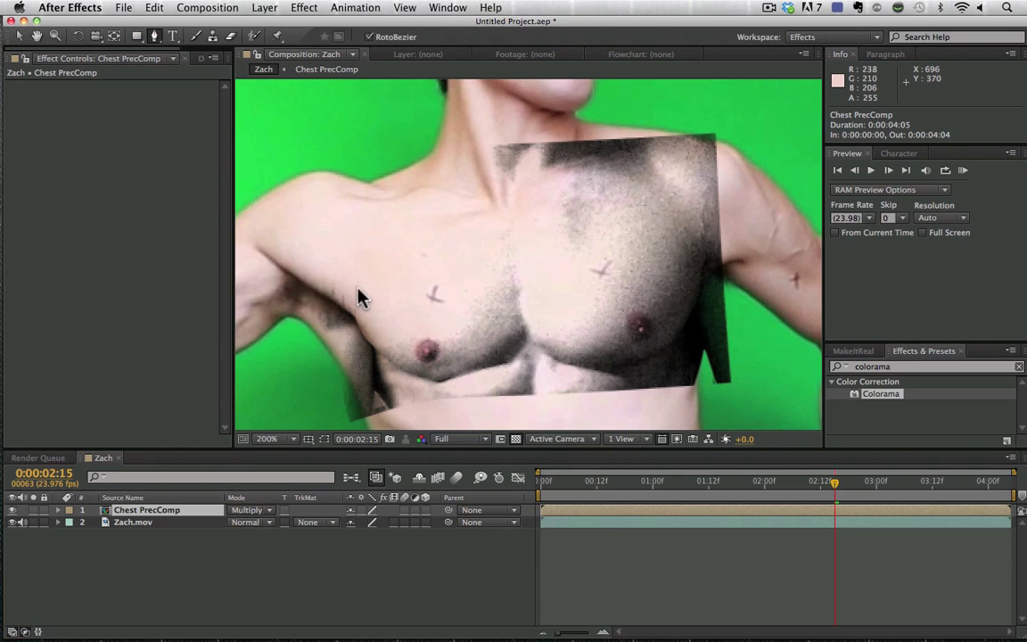
{"action": "left_click", "coordinate": [435, 391]}
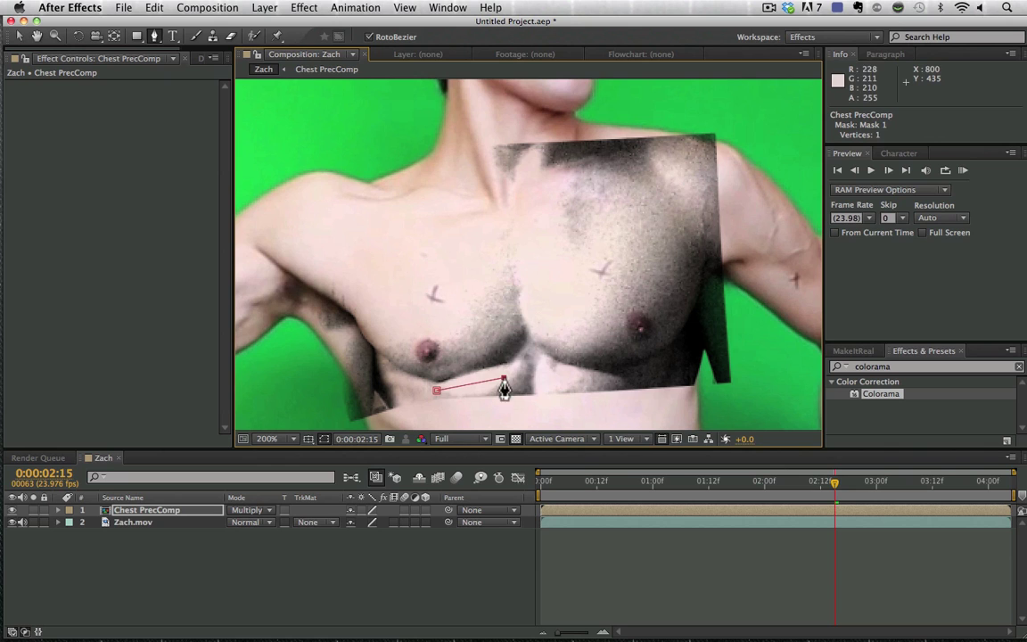
{"action": "left_click", "coordinate": [504, 378]}
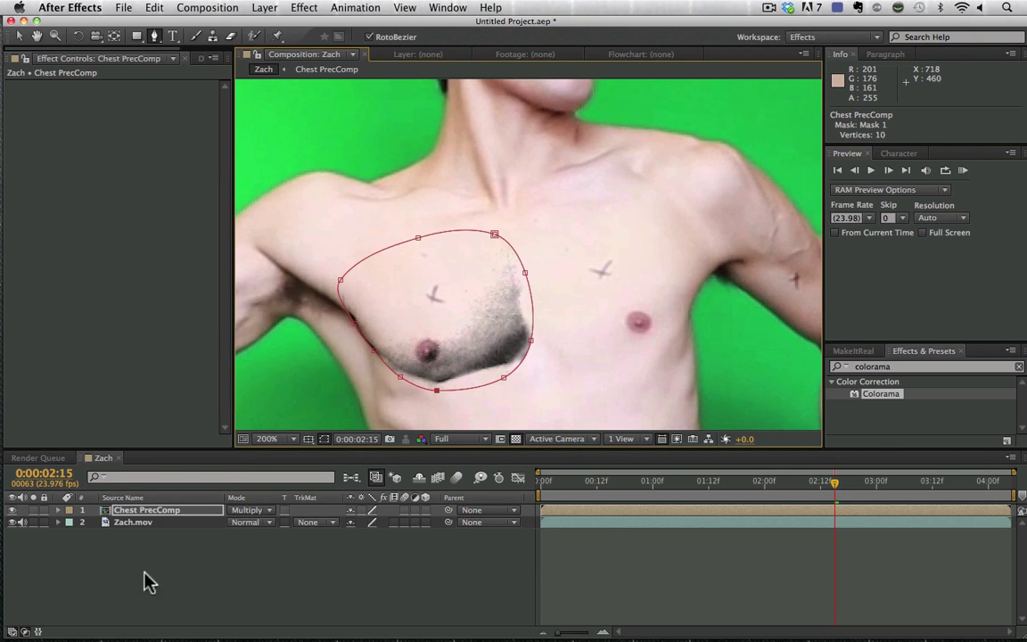
Set the Mask Feather of Chest PrecComp's pectoral mask to 12 pixels.
{"action": "left_click", "coordinate": [146, 515]}
{"action": "key", "text": "m"}
{"action": "key", "text": "m"}
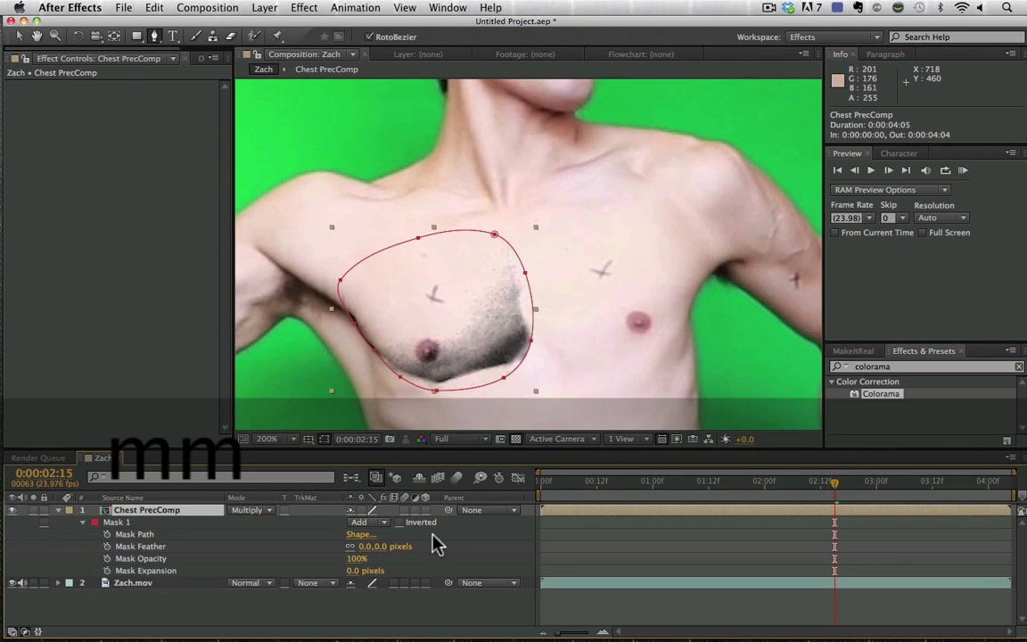
{"action": "left_click", "coordinate": [364, 546]}
{"action": "type", "text": "12"}
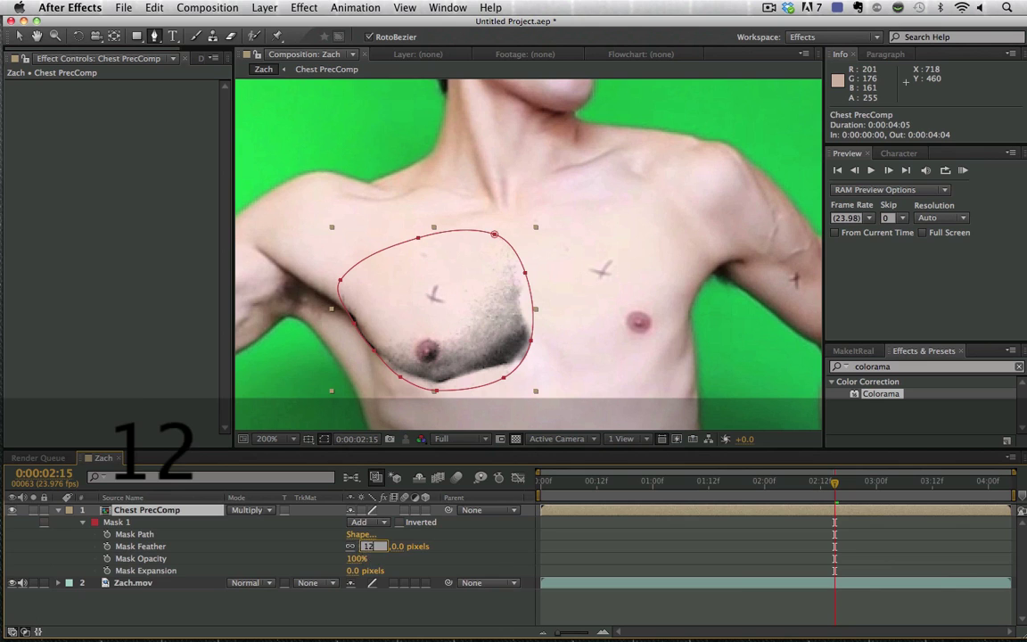
{"action": "key", "text": "Return"}
{"action": "left_click", "coordinate": [469, 624]}
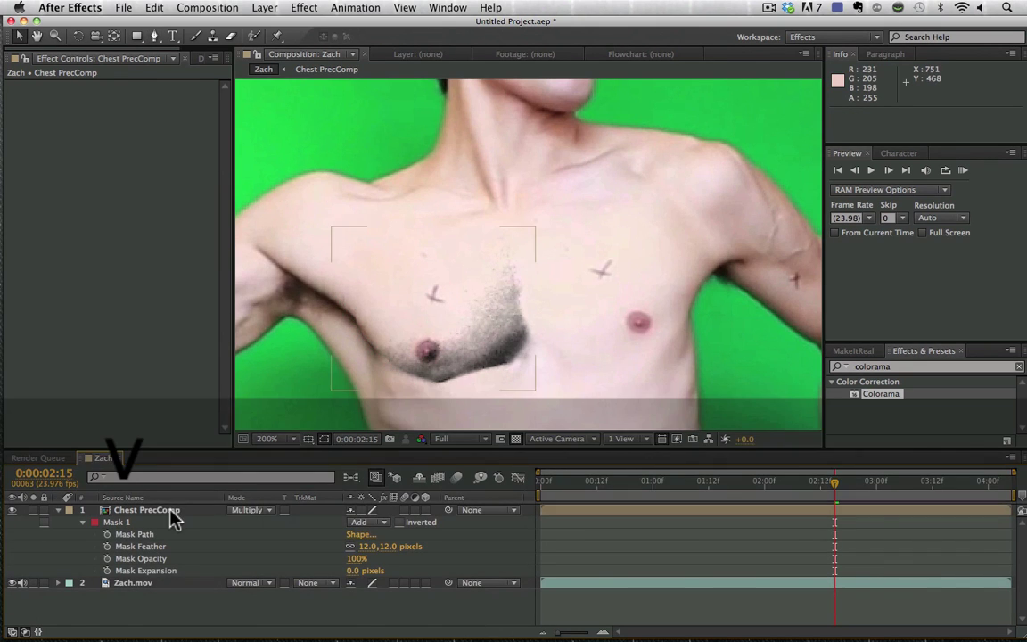
Apply Tint to Chest PrecComp and map black to a dark brown sampled from the man's armpit shadow.
{"action": "left_click", "coordinate": [171, 514]}
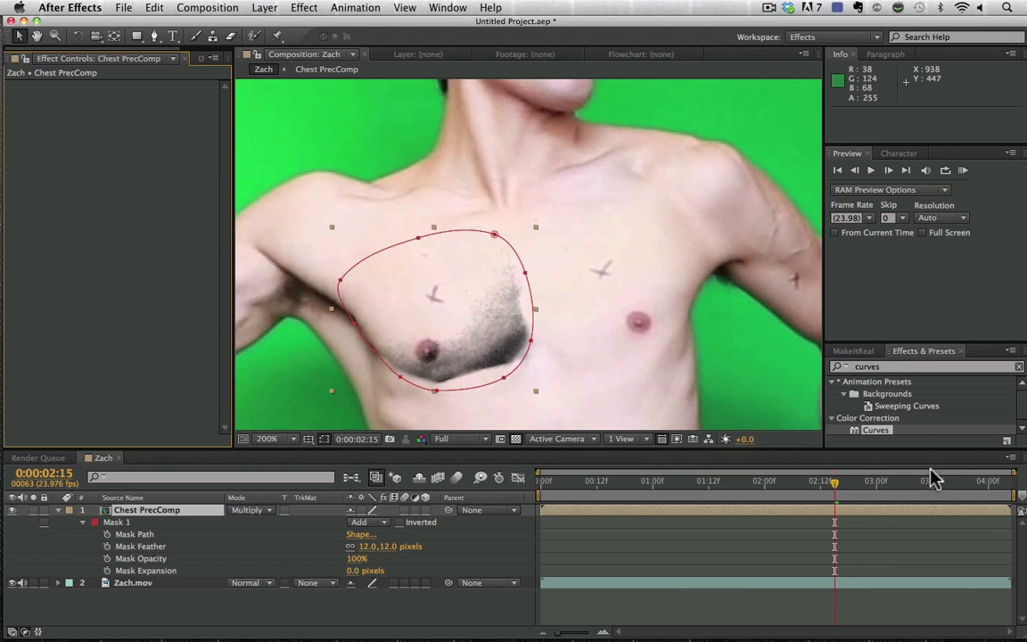
{"action": "left_click", "coordinate": [878, 368]}
{"action": "type", "text": "tint"}
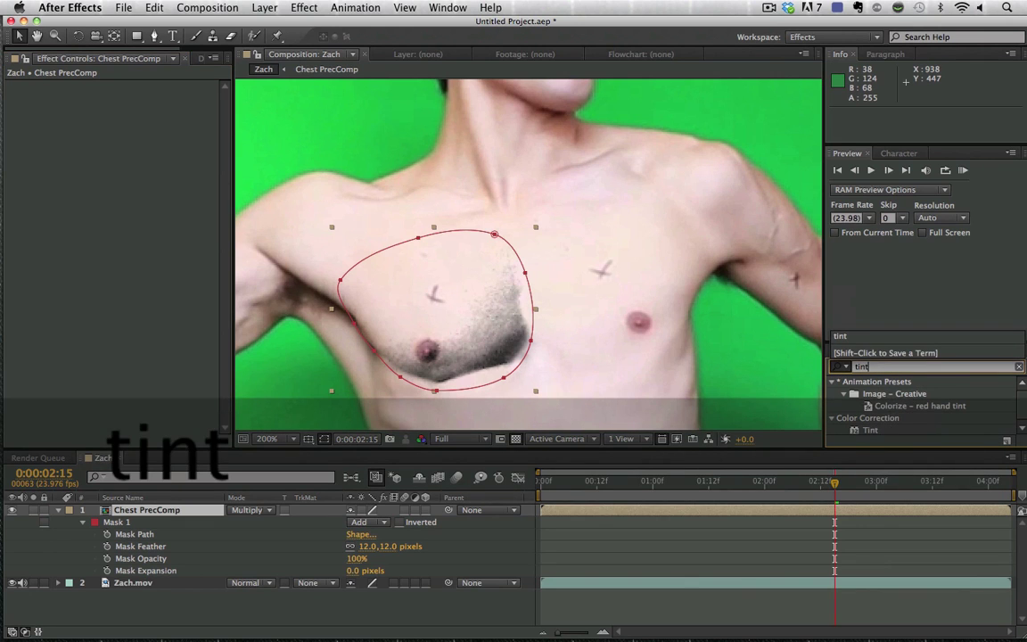
{"action": "double_click", "coordinate": [870, 430]}
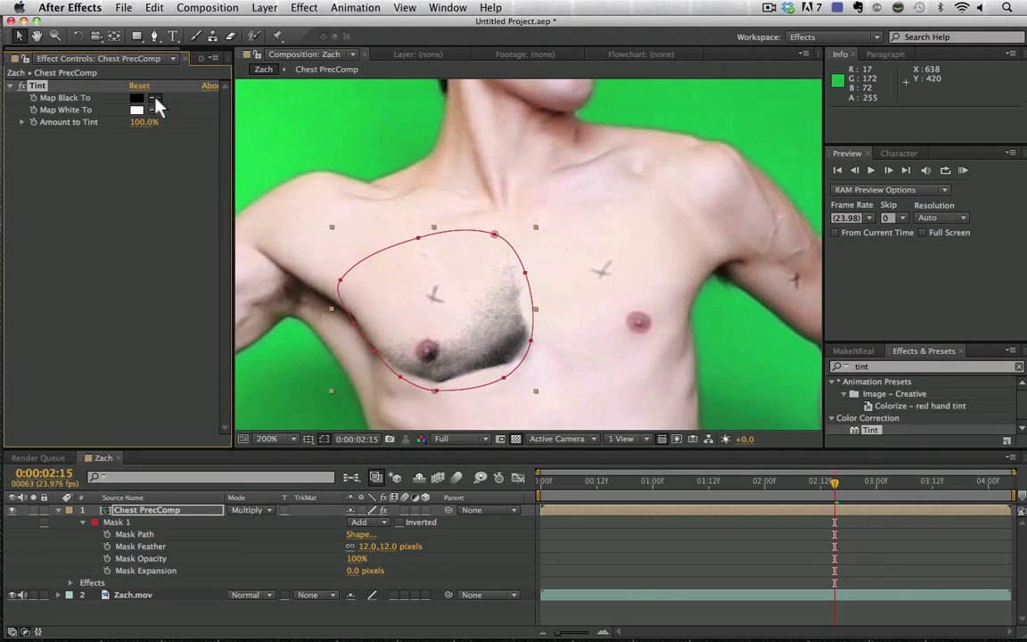
{"action": "left_click", "coordinate": [136, 98]}
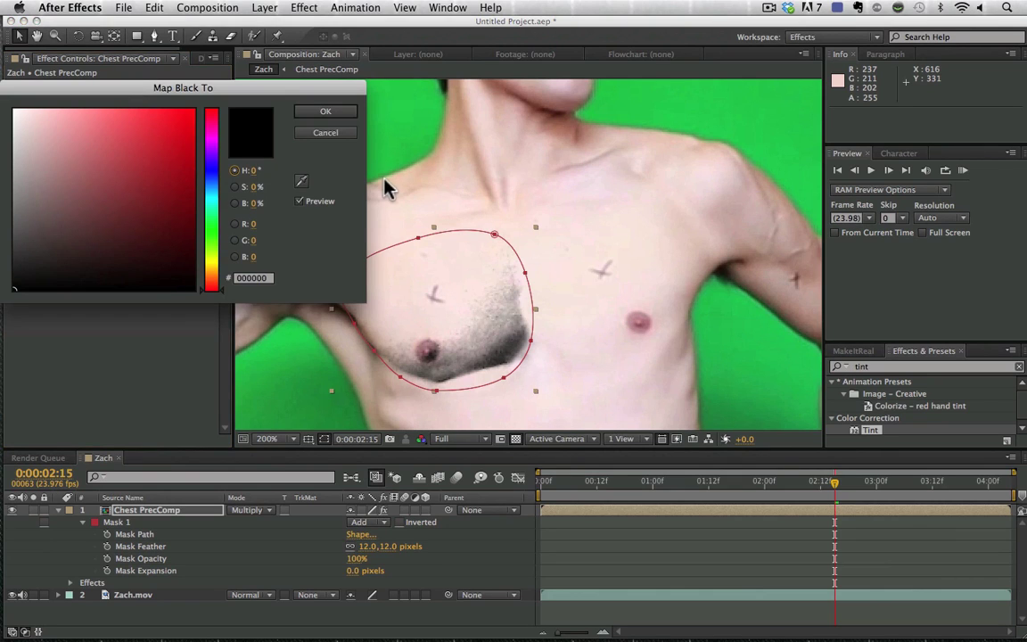
{"action": "left_click", "coordinate": [301, 182]}
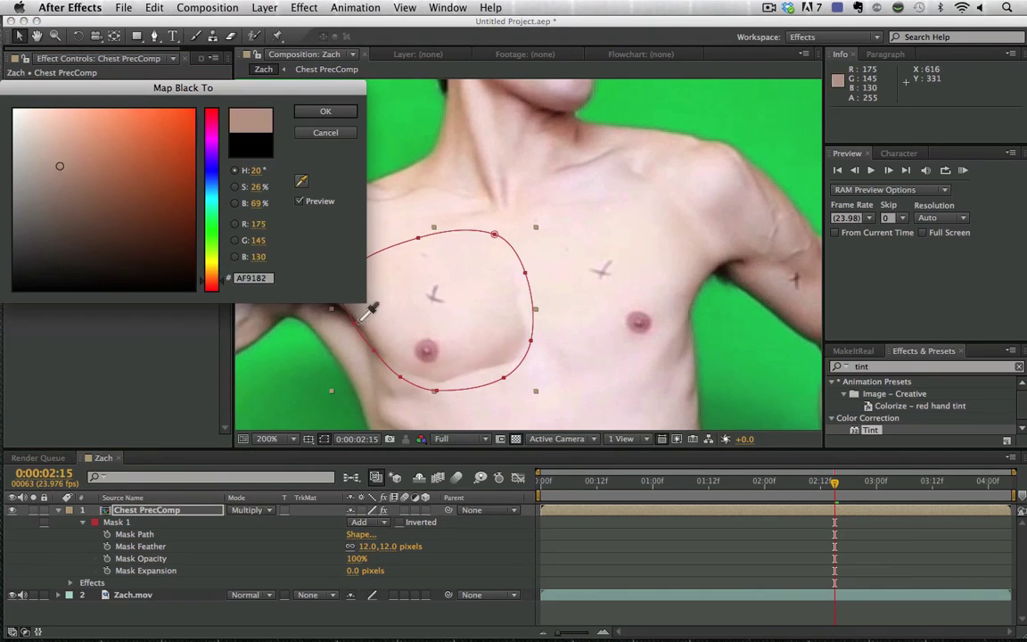
{"action": "key", "text": "Return"}
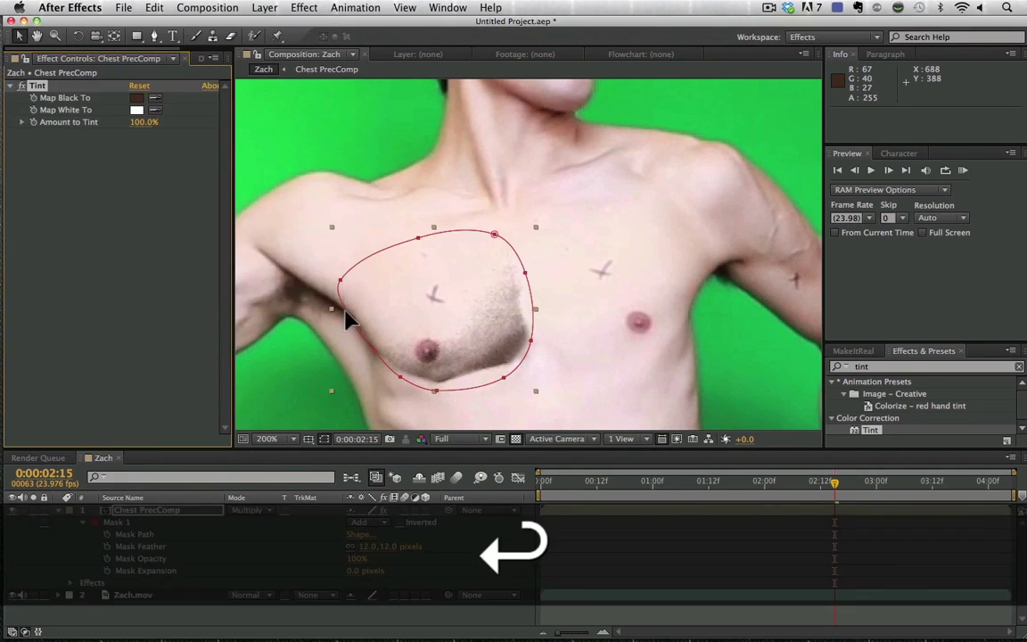
Add the Curves effect to Chest PrecComp after Tint.
{"action": "left_click", "coordinate": [882, 367]}
{"action": "type", "text": "curves"}
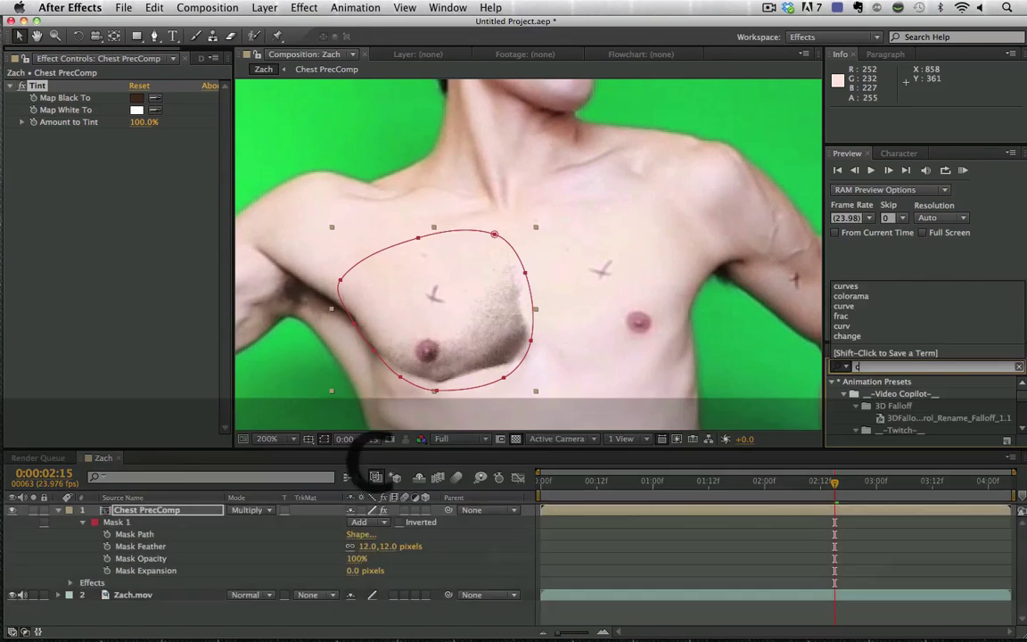
{"action": "left_click_drag", "start_coordinate": [874, 429], "coordinate": [803, 403]}
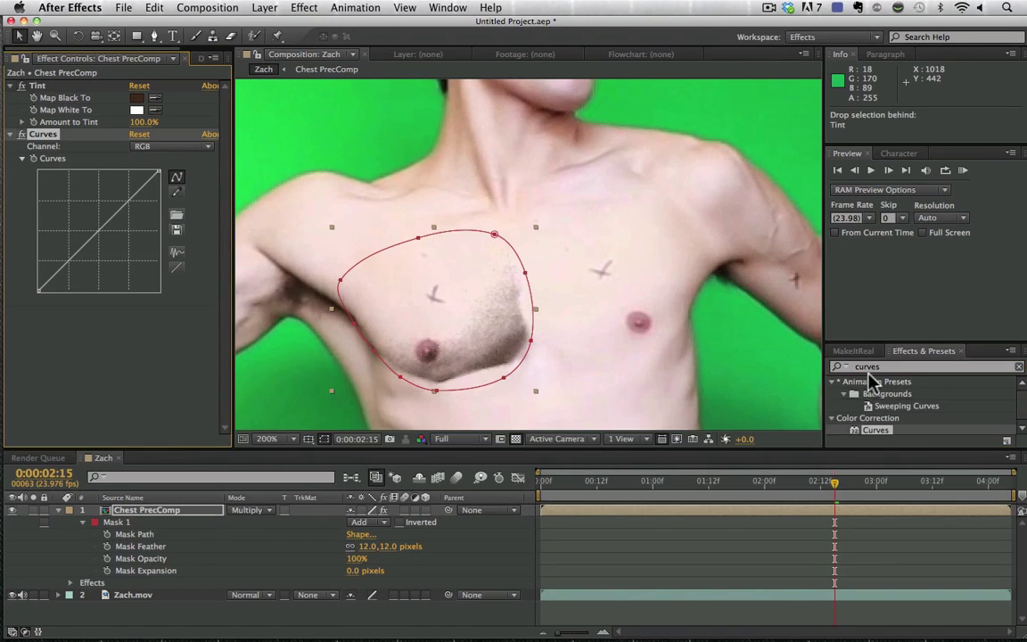
Add Fast Blur to Chest PrecComp after Curves and set its Blurriness to 1.0.
{"action": "left_click", "coordinate": [846, 365]}
{"action": "type", "text": "fast"}
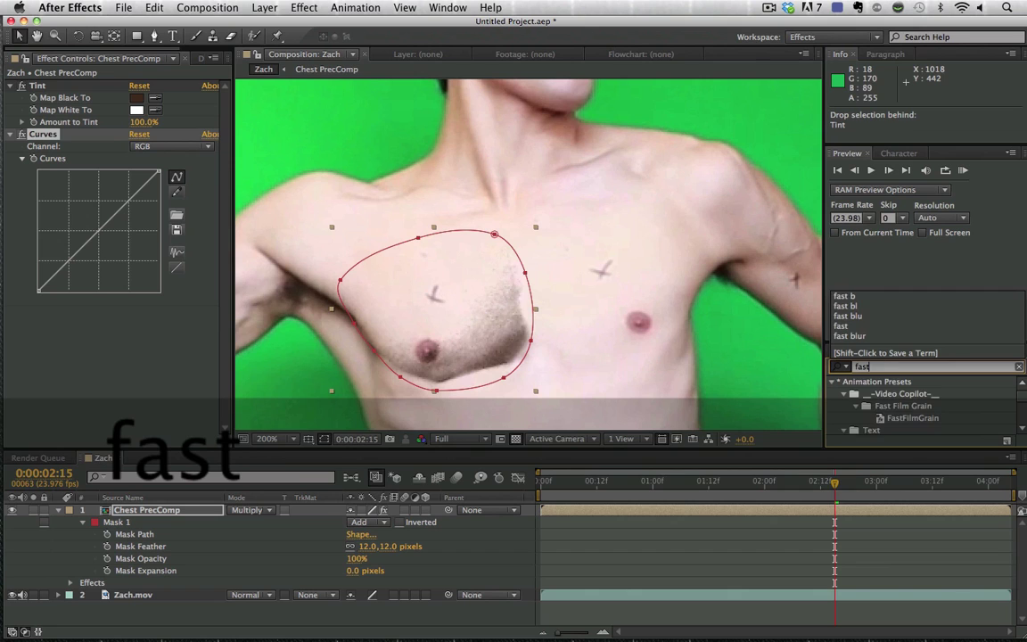
{"action": "type", "text": " bl"}
{"action": "left_click_drag", "start_coordinate": [878, 406], "coordinate": [125, 301]}
{"action": "type", "text": "2"}
{"action": "key", "text": "Return"}
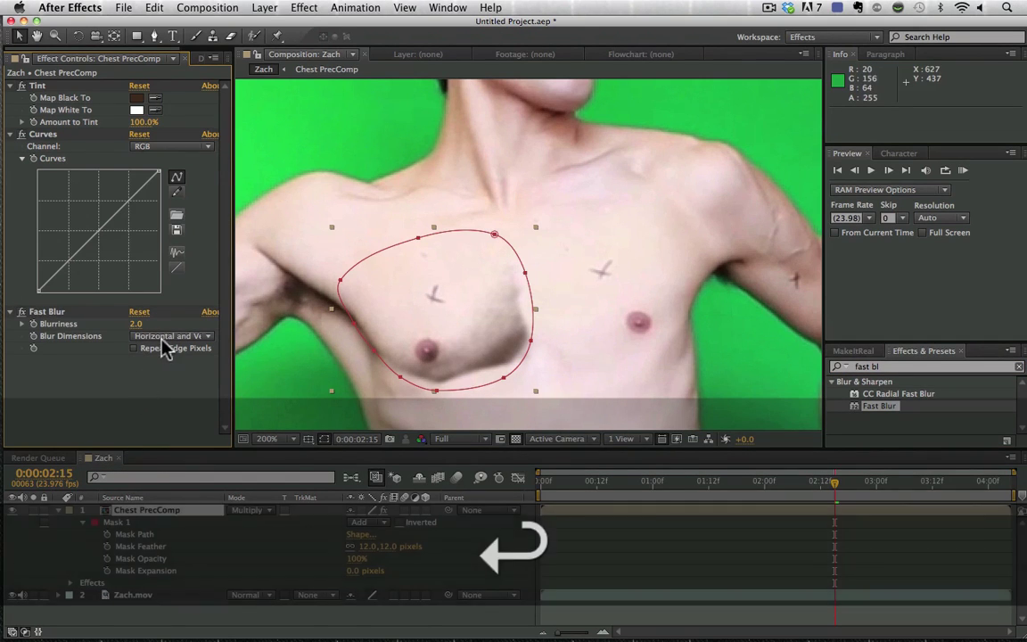
{"action": "left_click", "coordinate": [136, 324]}
{"action": "type", "text": "1.5"}
{"action": "key", "text": "Return"}
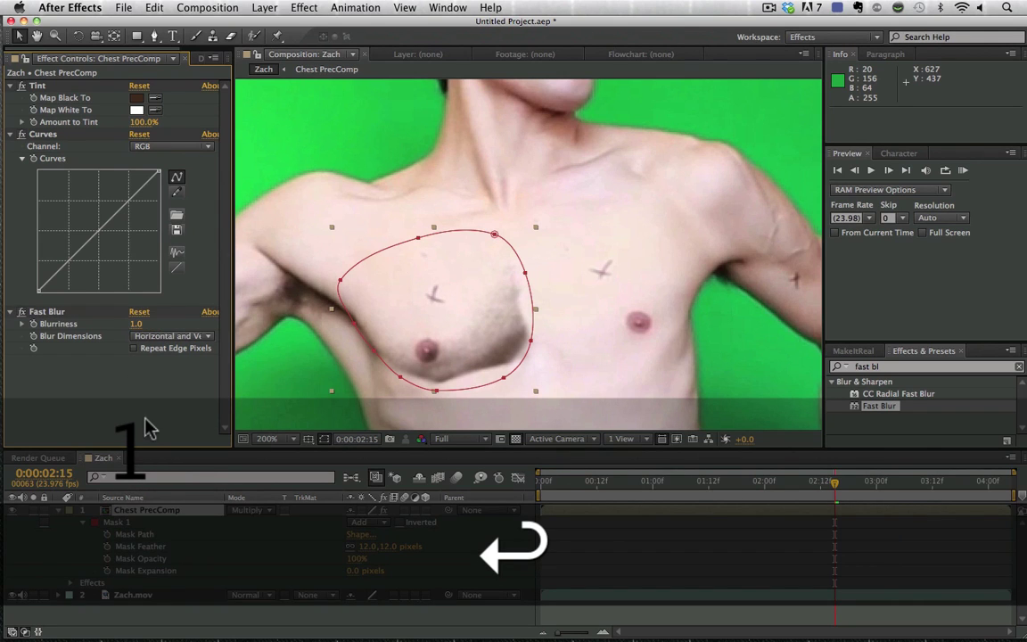
Move two vertices on the mask's lower edge outward to leave more room beneath the pectoral shading.
{"action": "scroll", "coordinate": [426, 321], "scroll_direction": "down", "scroll_amount": 2}
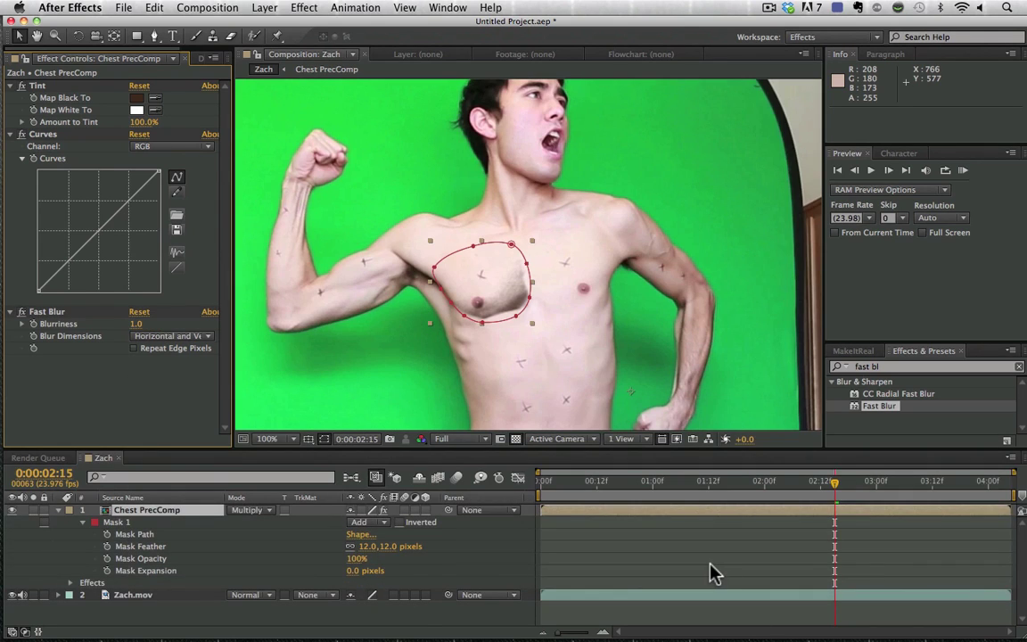
{"action": "key", "text": "super+shift+h"}
{"action": "scroll", "coordinate": [517, 332], "scroll_direction": "up", "scroll_amount": 3}
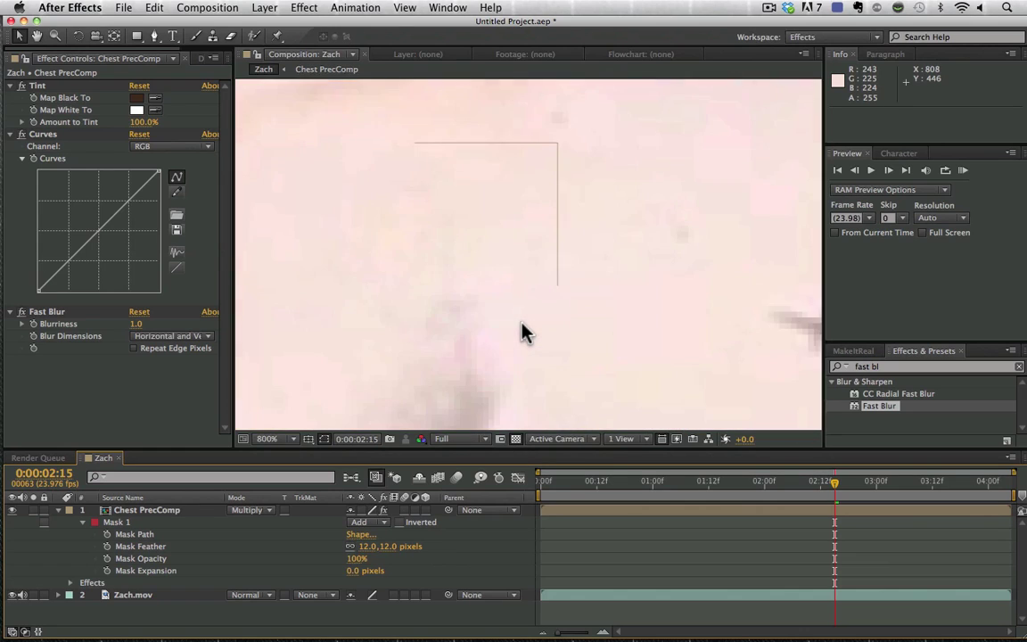
{"action": "scroll", "coordinate": [518, 332], "scroll_direction": "down", "scroll_amount": 2}
{"action": "left_click", "coordinate": [505, 340]}
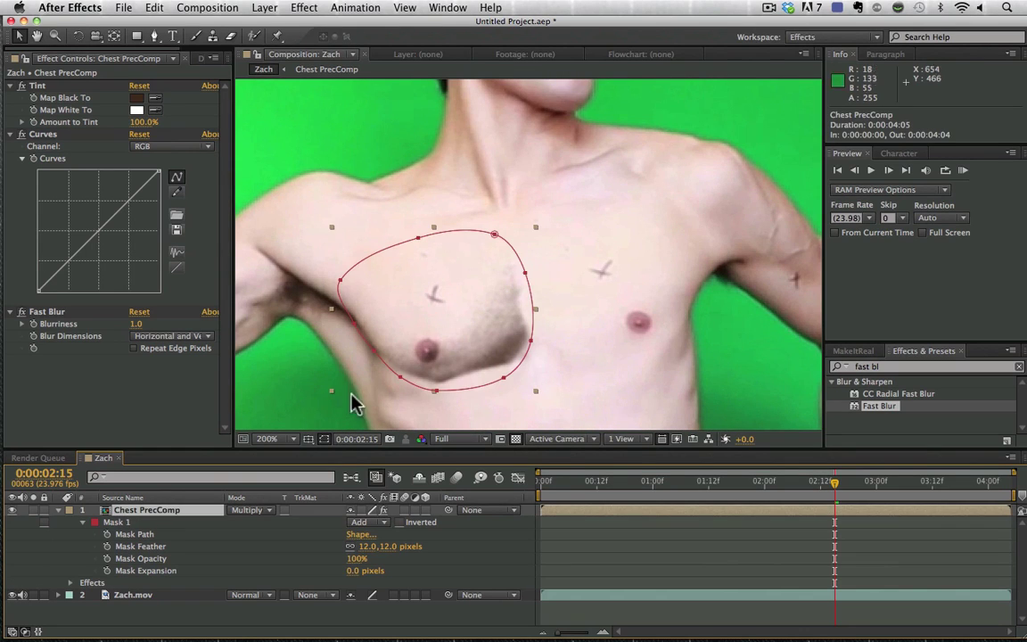
{"action": "left_click_drag", "start_coordinate": [437, 392], "coordinate": [458, 394]}
{"action": "scroll", "coordinate": [458, 394], "scroll_direction": "down", "scroll_amount": 1}
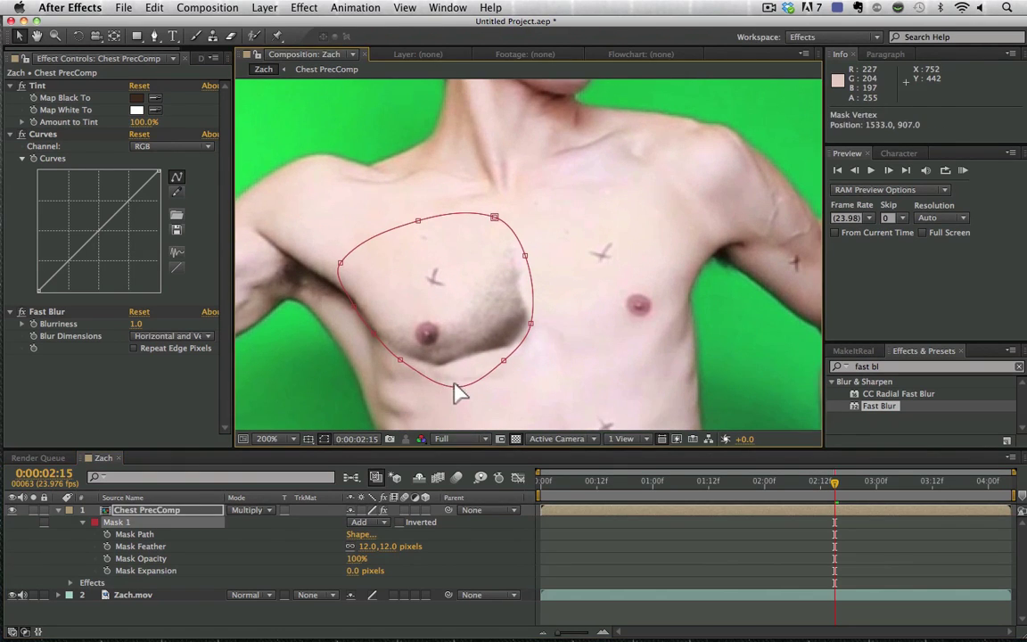
{"action": "mouse_move", "coordinate": [503, 365]}
{"action": "left_mouse_down"}
{"action": "mouse_move", "coordinate": [522, 373]}
{"action": "mouse_move", "coordinate": [522, 356]}
{"action": "mouse_move", "coordinate": [513, 369]}
{"action": "left_mouse_up"}
Open the Chest PrecComp composition and move the white marker in Chest.psd's Colorama output cycle further clockwise to bring back more midtone shading.
{"action": "double_click", "coordinate": [183, 514]}
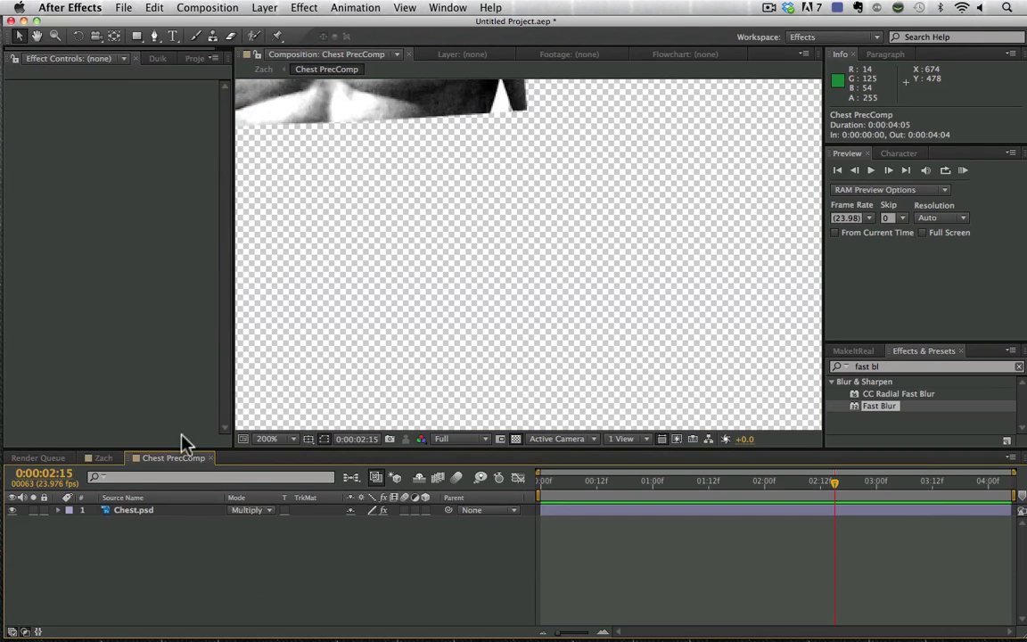
{"action": "key", "text": "h"}
{"action": "left_click_drag", "start_coordinate": [477, 200], "coordinate": [486, 374]}
{"action": "key", "text": "v"}
{"action": "left_click", "coordinate": [151, 515]}
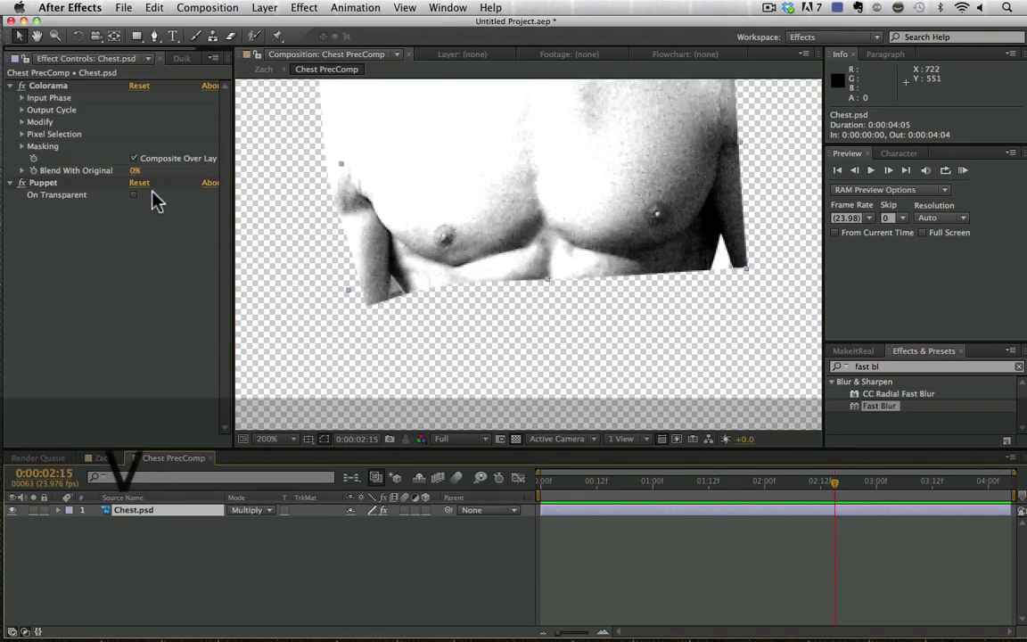
{"action": "left_click", "coordinate": [22, 110]}
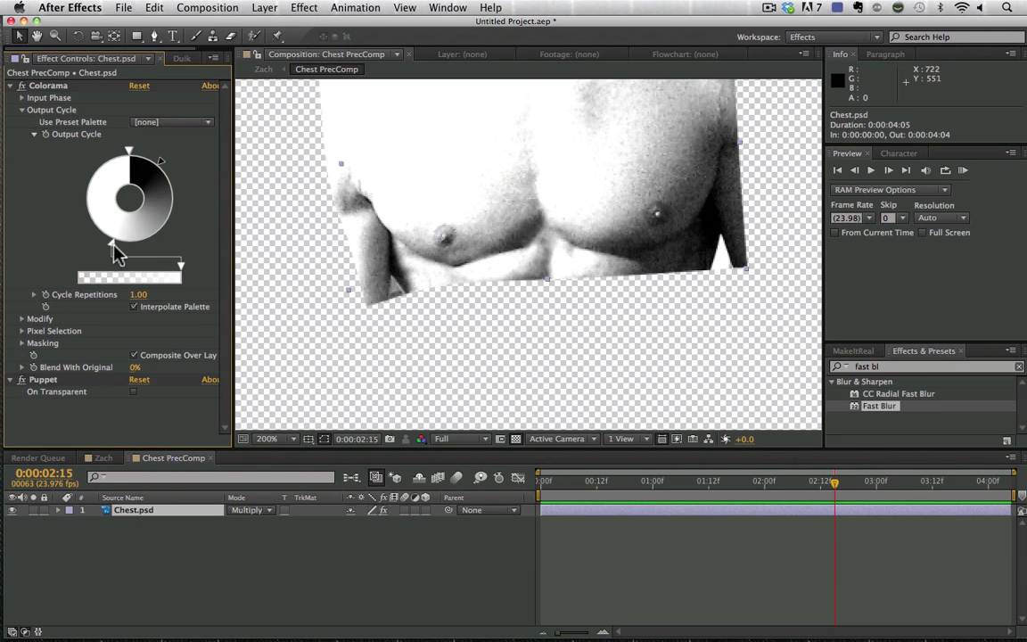
{"action": "left_click_drag", "start_coordinate": [113, 244], "coordinate": [94, 233]}
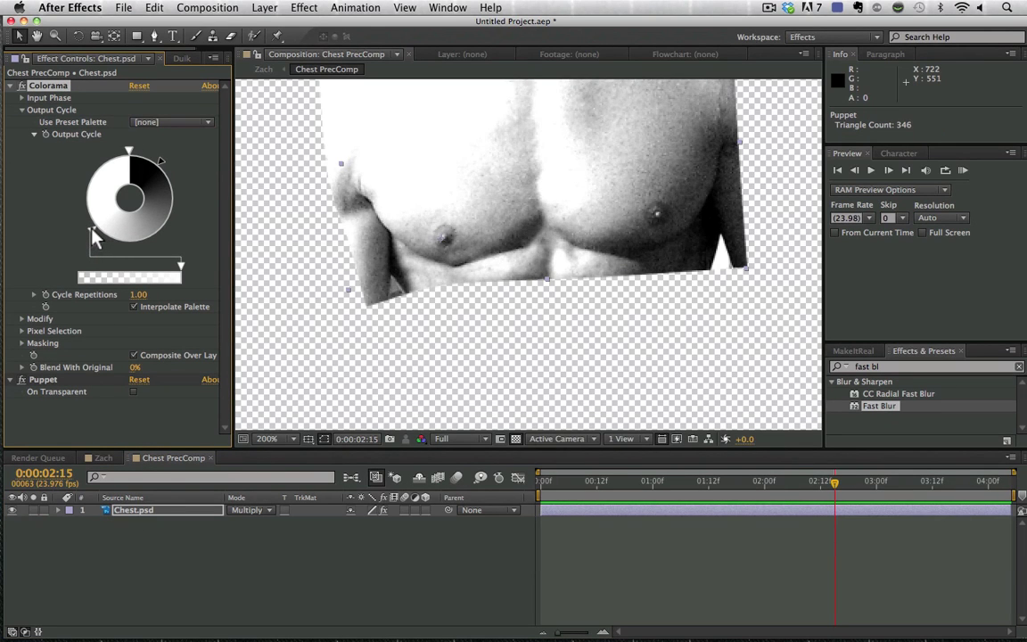
Return to the main composition and compare the footage with Chest PrecComp's shading hidden and shown.
{"action": "left_click", "coordinate": [104, 458]}
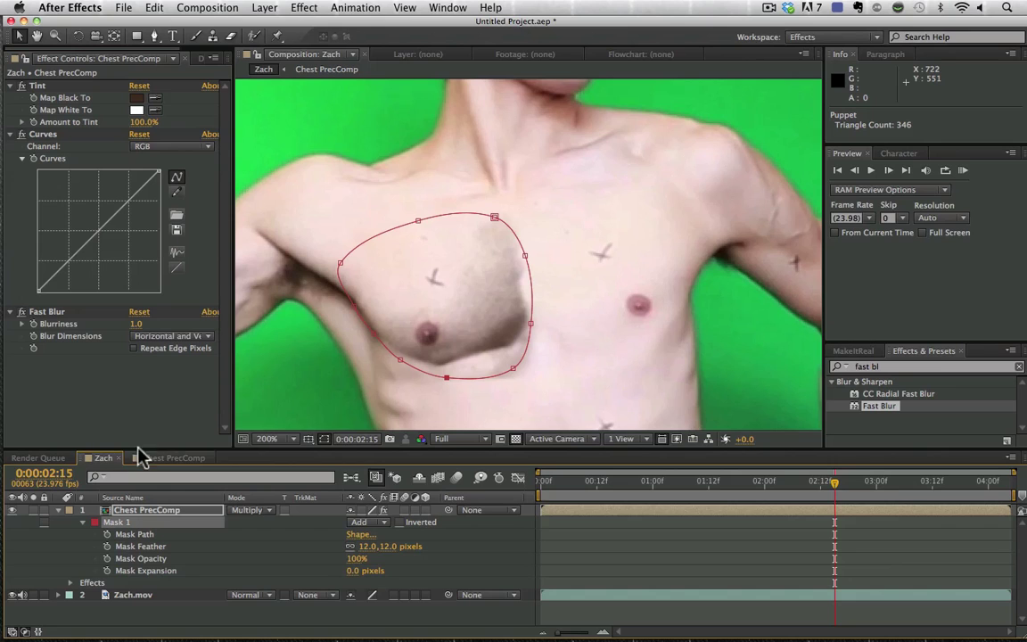
{"action": "left_click", "coordinate": [344, 624]}
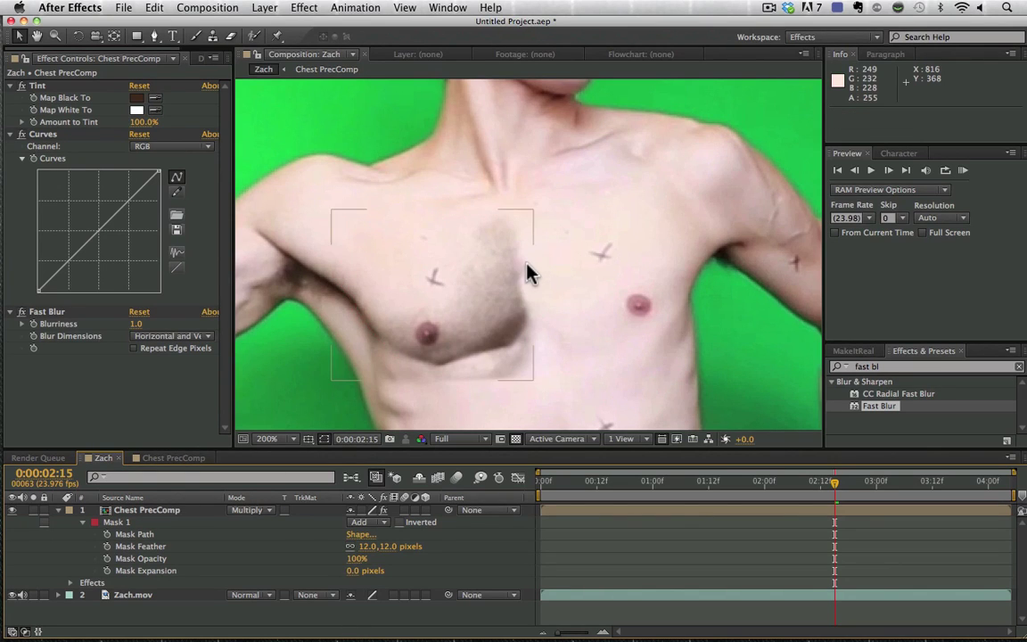
{"action": "key", "text": "comma"}
{"action": "key", "text": "period"}
{"action": "key", "text": "v"}
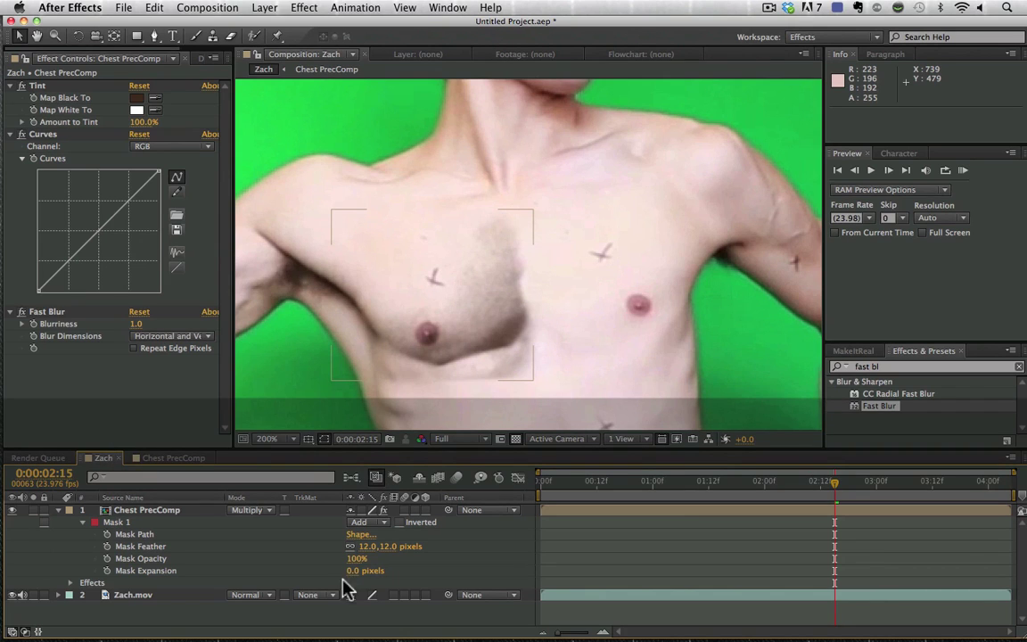
{"action": "left_click", "coordinate": [12, 510]}
{"action": "left_click", "coordinate": [13, 510]}
{"action": "left_click", "coordinate": [12, 510]}
{"action": "left_click", "coordinate": [12, 510]}
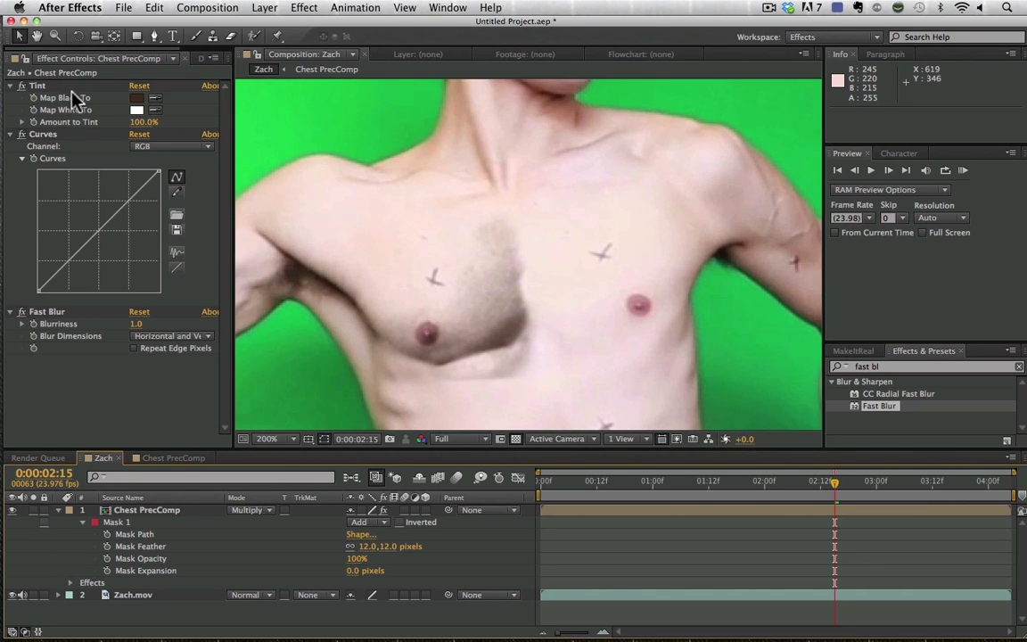
Raise the midpoint of the Green channel slightly in Chest PrecComp's Curves effect to shift the shading's tint.
{"action": "left_click", "coordinate": [196, 148]}
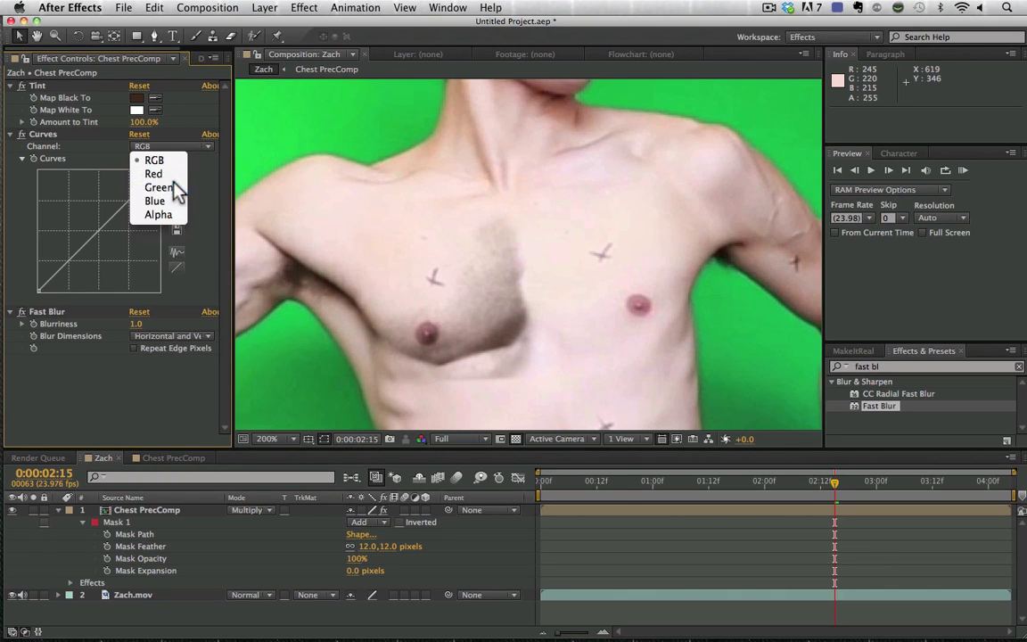
{"action": "left_click", "coordinate": [145, 177]}
{"action": "left_click_drag", "start_coordinate": [103, 249], "coordinate": [101, 237]}
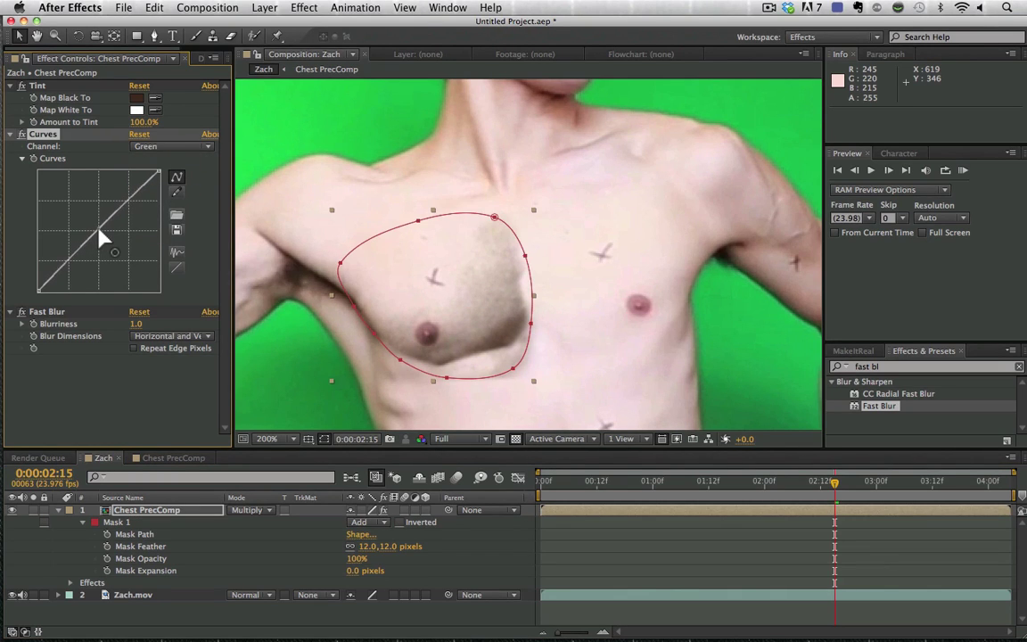
Set Fast Blur's Blurriness to 1.5 on Chest PrecComp and check the shading against the whole body.
{"action": "left_click", "coordinate": [135, 323]}
{"action": "type", "text": "1.5"}
{"action": "key", "text": "Return"}
{"action": "left_click", "coordinate": [200, 614]}
{"action": "scroll", "coordinate": [505, 309], "scroll_direction": "down", "scroll_amount": 4}
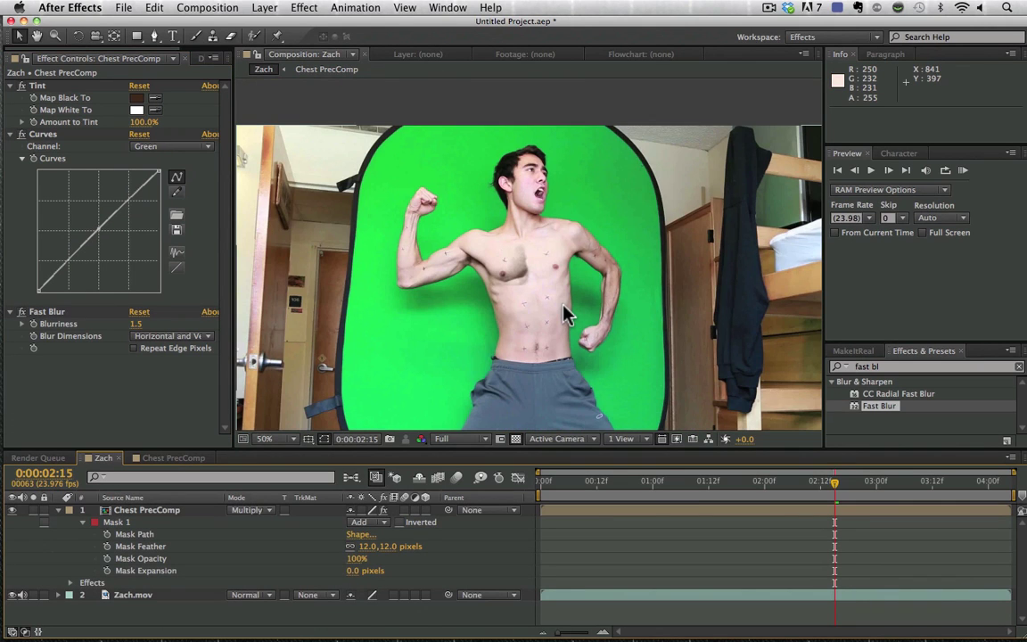
{"action": "scroll", "coordinate": [565, 313], "scroll_direction": "up", "scroll_amount": 2}
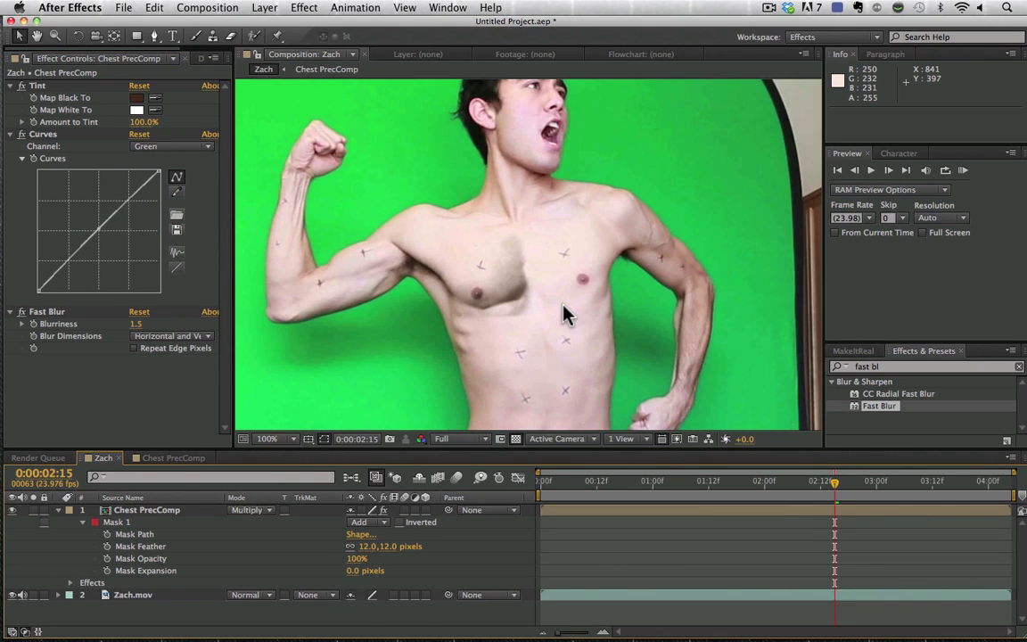
{"action": "left_click", "coordinate": [150, 509]}
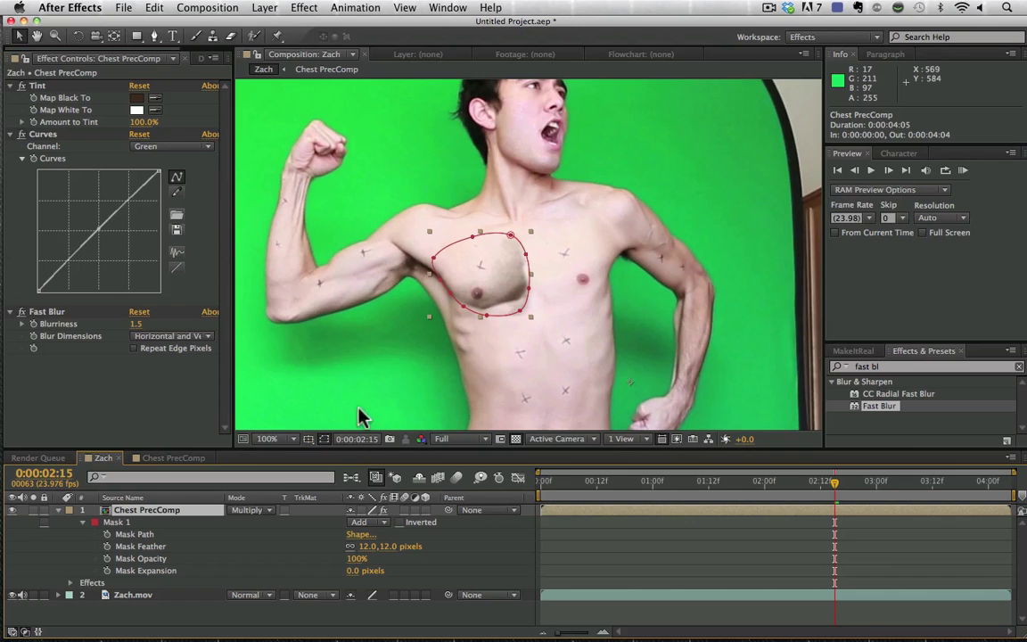
{"action": "left_click", "coordinate": [245, 628]}
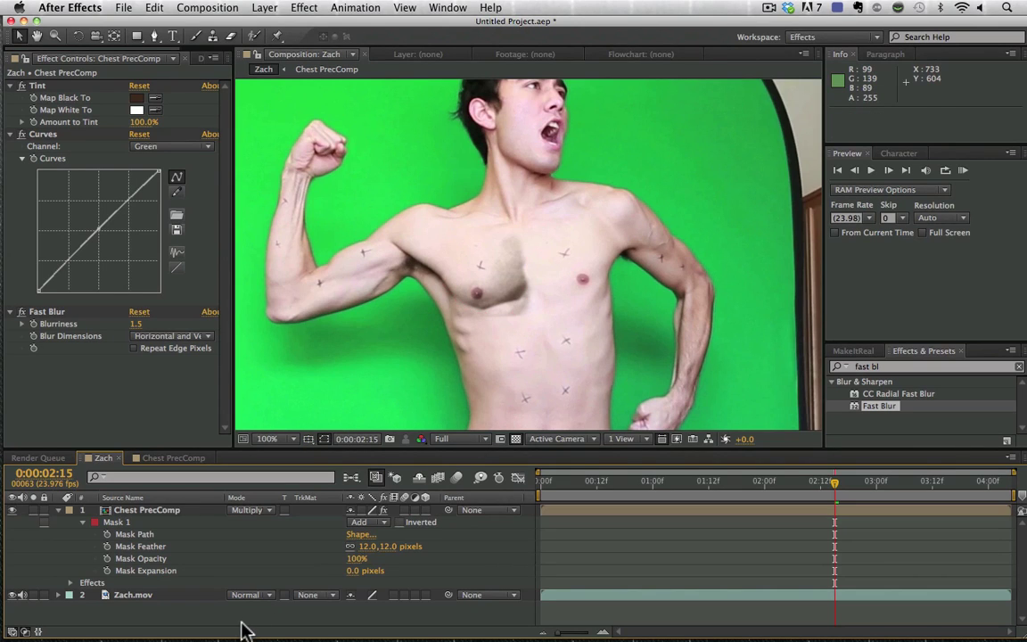
Switch to mocha Pro and copy Layer 2's tracking data to the clipboard as After Effects Corner Pin [supports motion blur] (*.txt).
{"action": "mouse_move", "coordinate": [249, 640]}
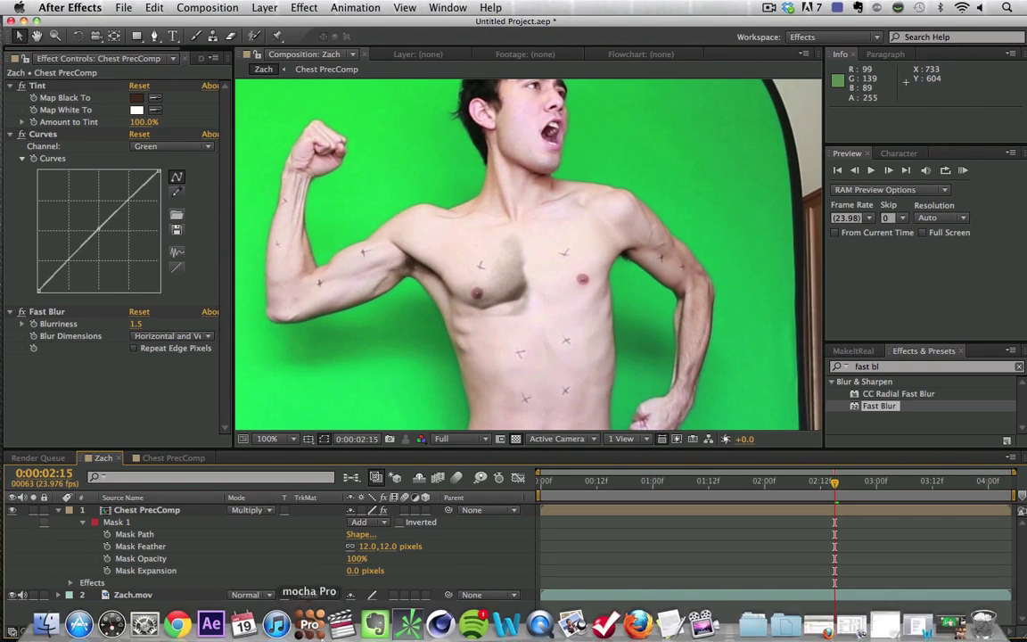
{"action": "left_click", "coordinate": [309, 615]}
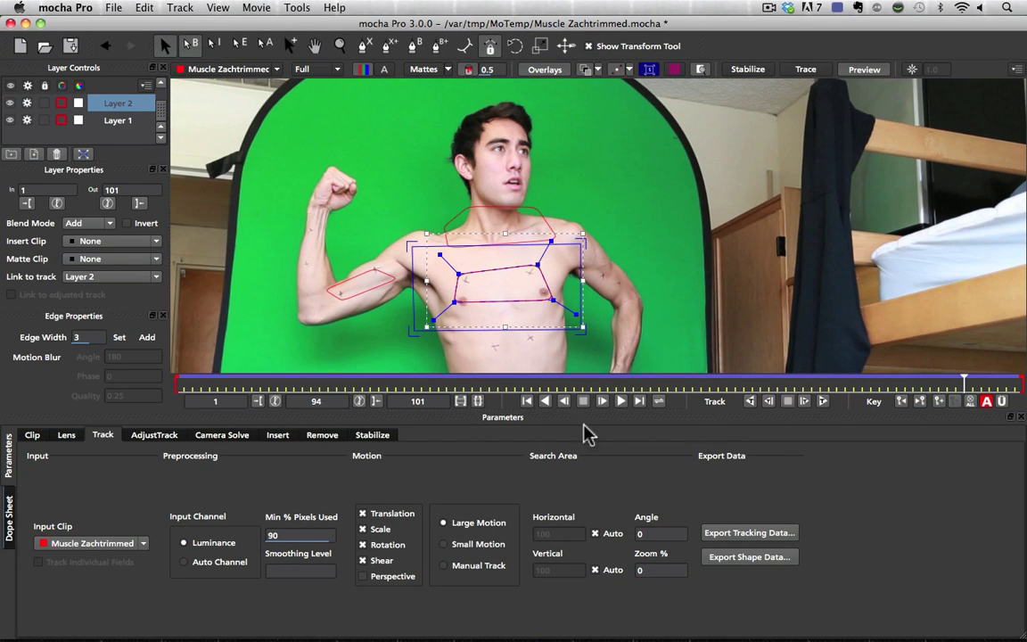
{"action": "left_click", "coordinate": [731, 534]}
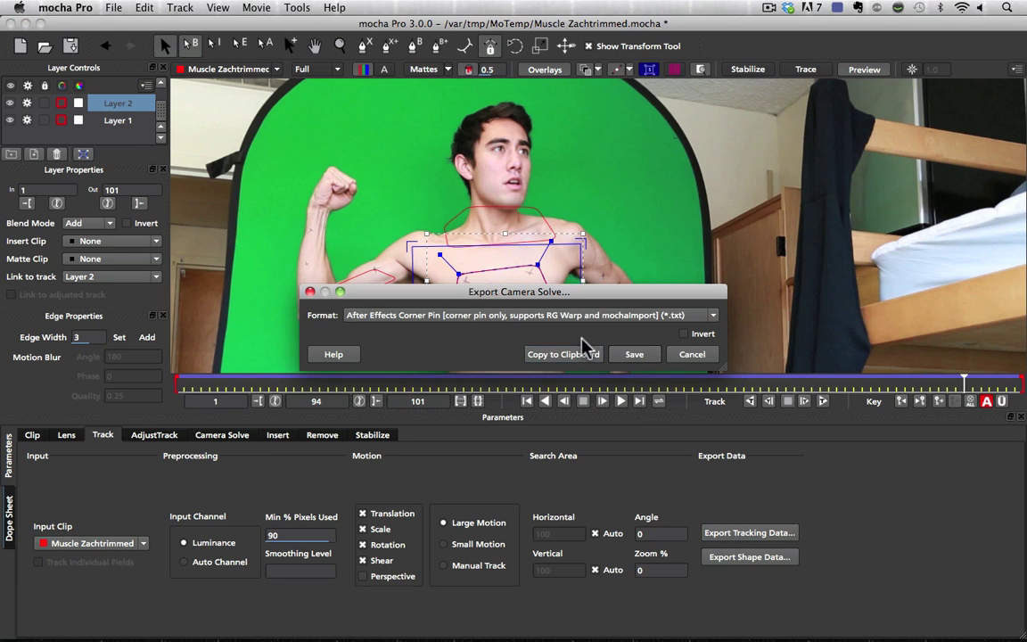
{"action": "left_click", "coordinate": [525, 314]}
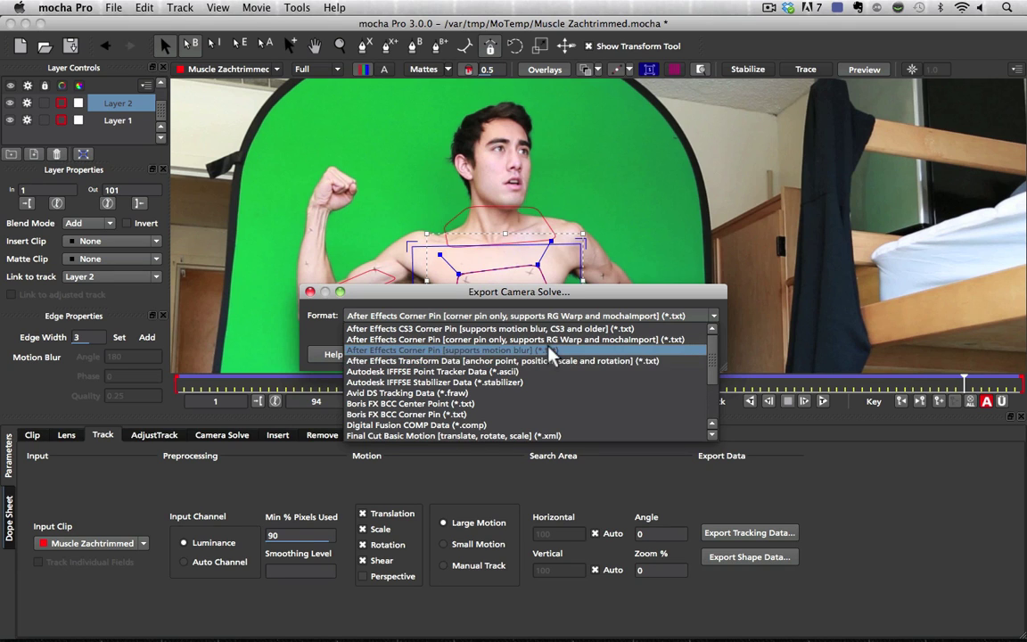
{"action": "left_click", "coordinate": [552, 352]}
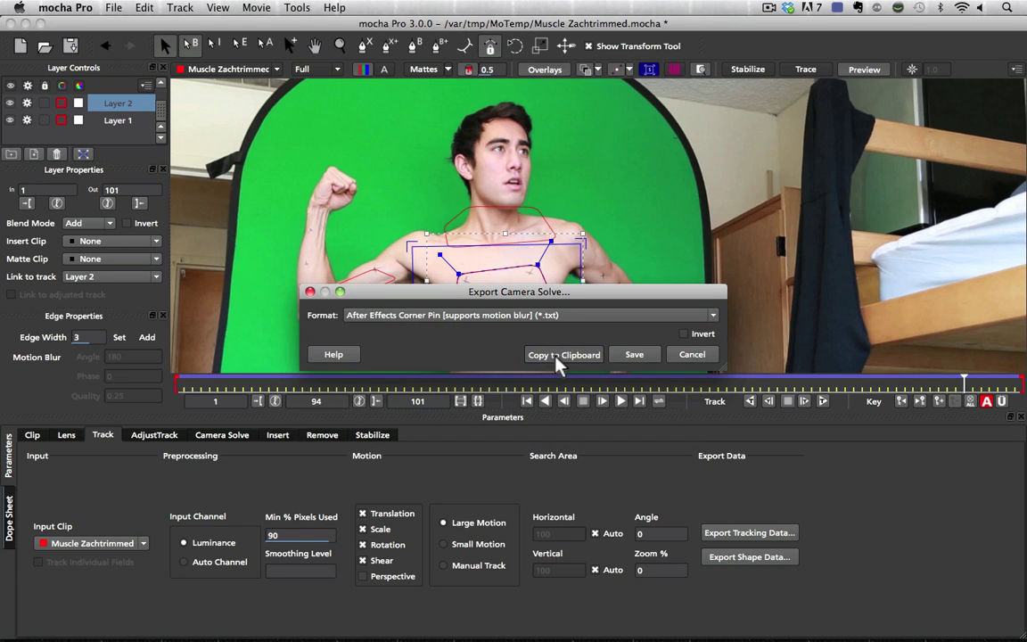
{"action": "left_click", "coordinate": [558, 355]}
Switch back to After Effects, add a null object and paste the copied tracking data onto it at 0:00:00:00.
{"action": "mouse_move", "coordinate": [421, 624]}
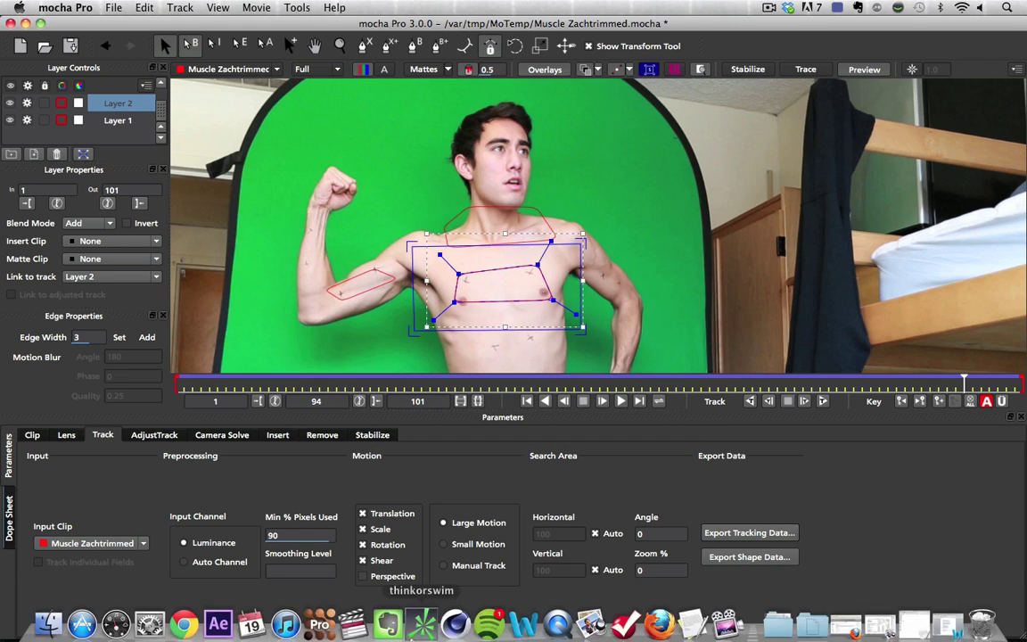
{"action": "left_click", "coordinate": [217, 615]}
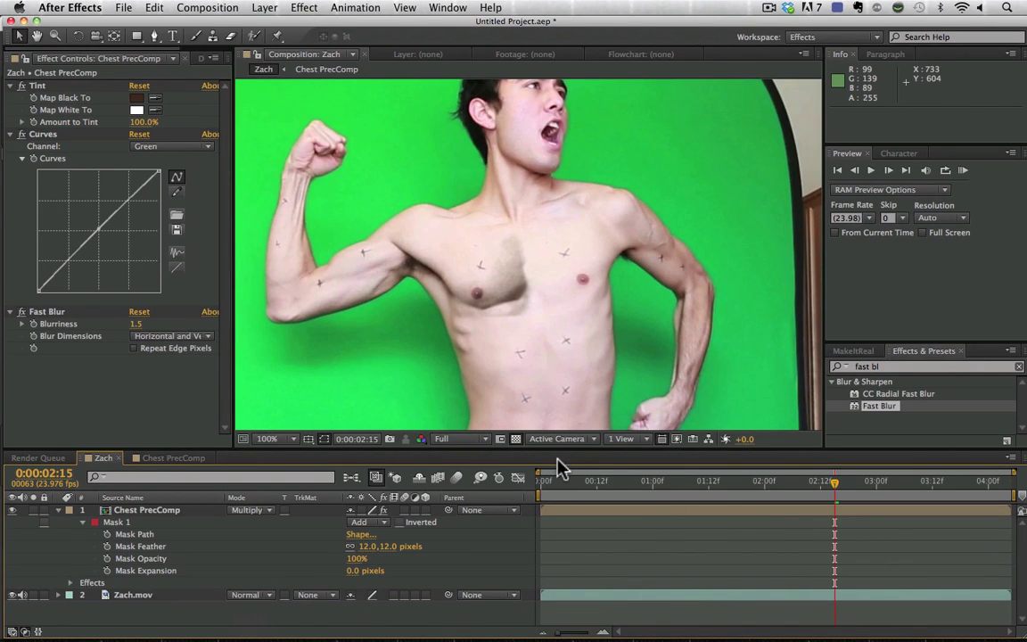
{"action": "left_click", "coordinate": [265, 7]}
{"action": "mouse_move", "coordinate": [271, 25]}
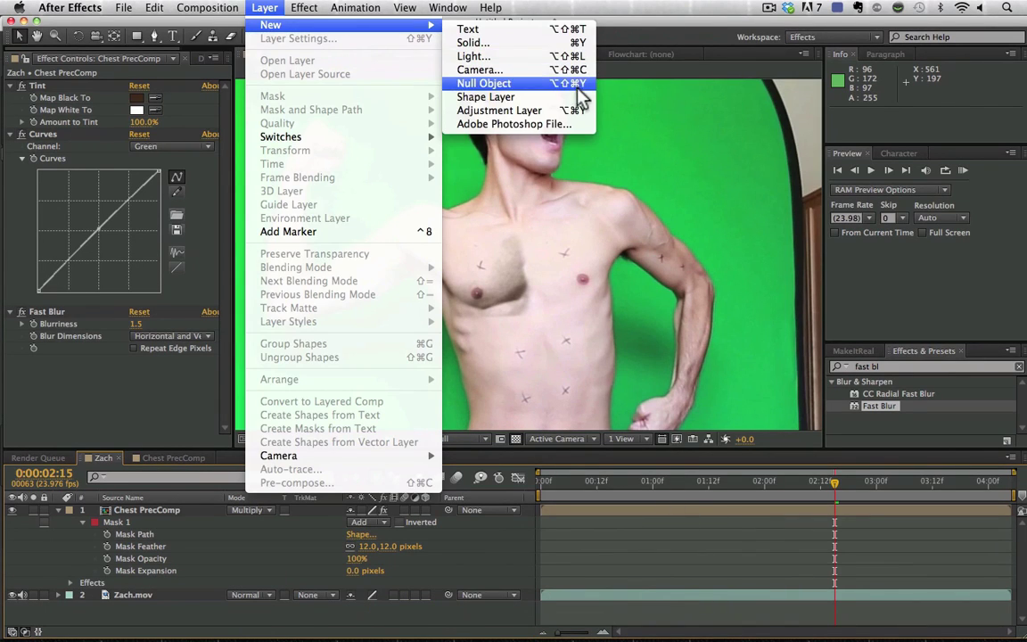
{"action": "left_click", "coordinate": [581, 84]}
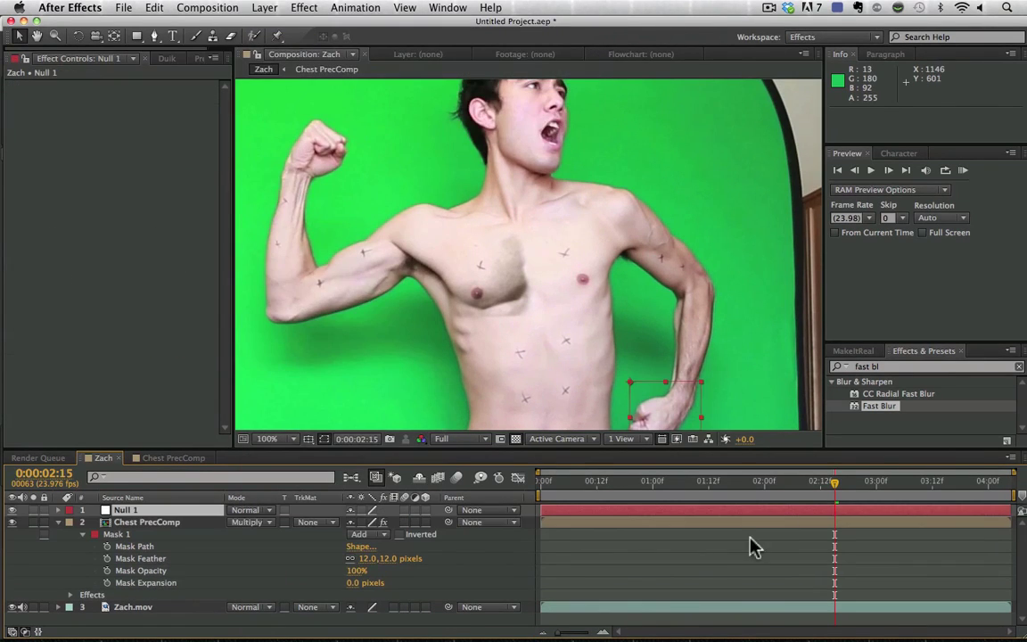
{"action": "left_click", "coordinate": [545, 489]}
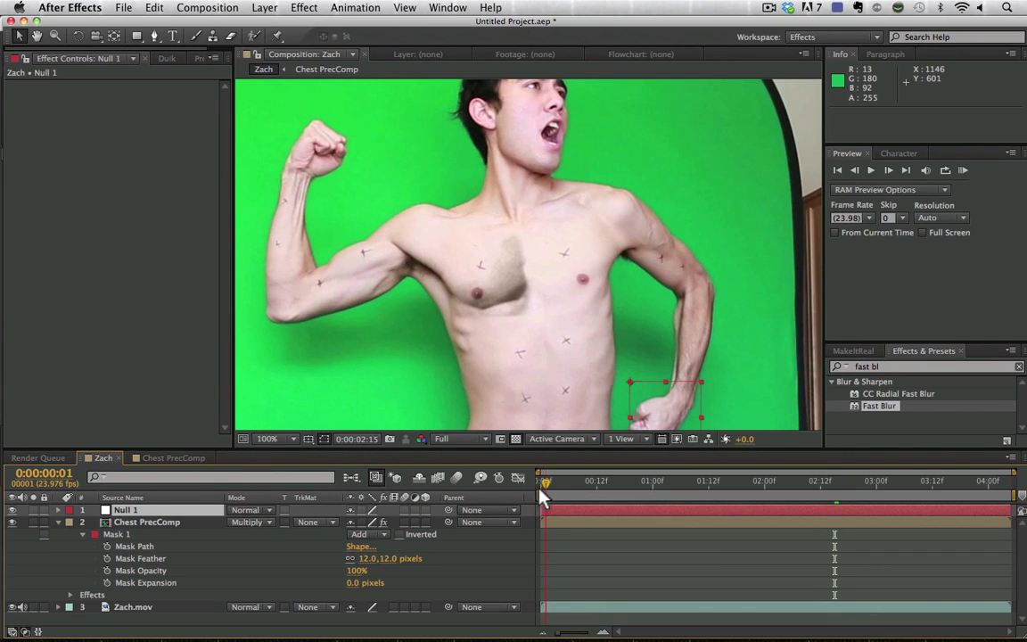
{"action": "key", "text": "super+v"}
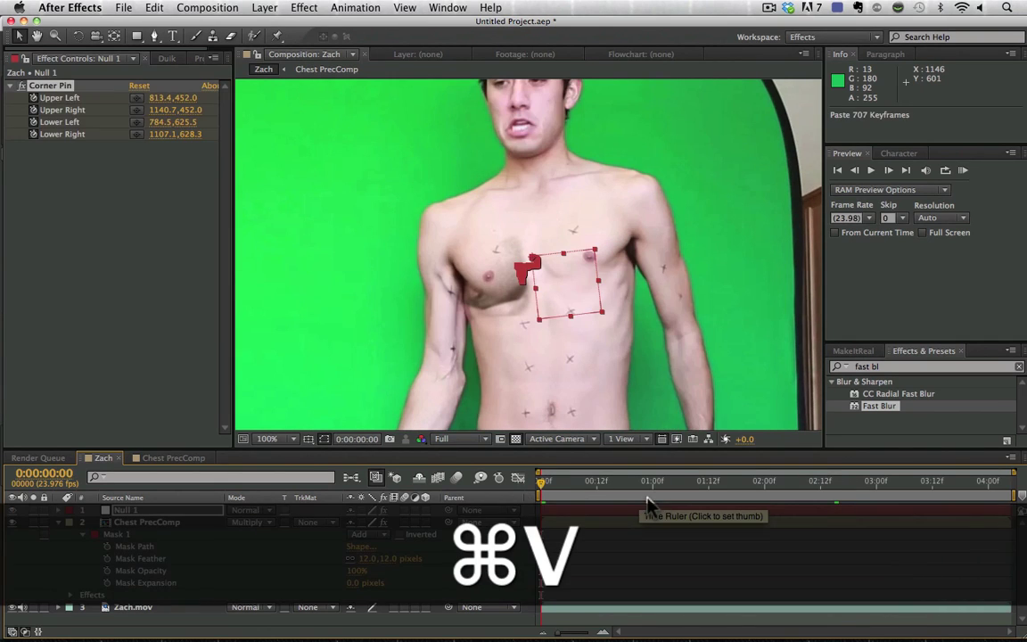
Parent Chest PrecComp to the tracked null at 0:00:02:15, where the shading lines up with the chest.
{"action": "left_click", "coordinate": [836, 484]}
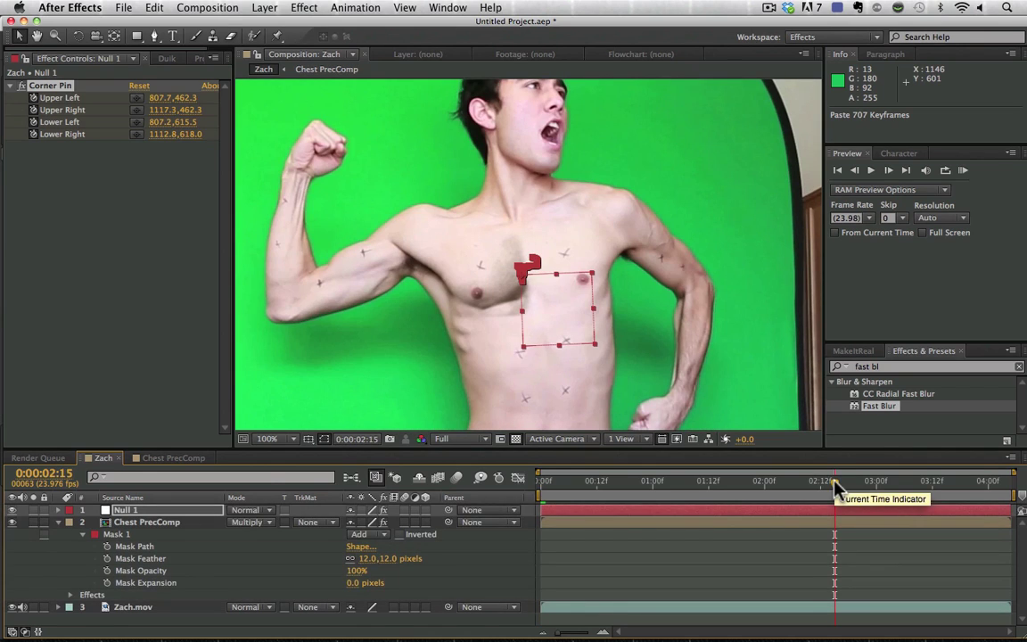
{"action": "left_click", "coordinate": [148, 522]}
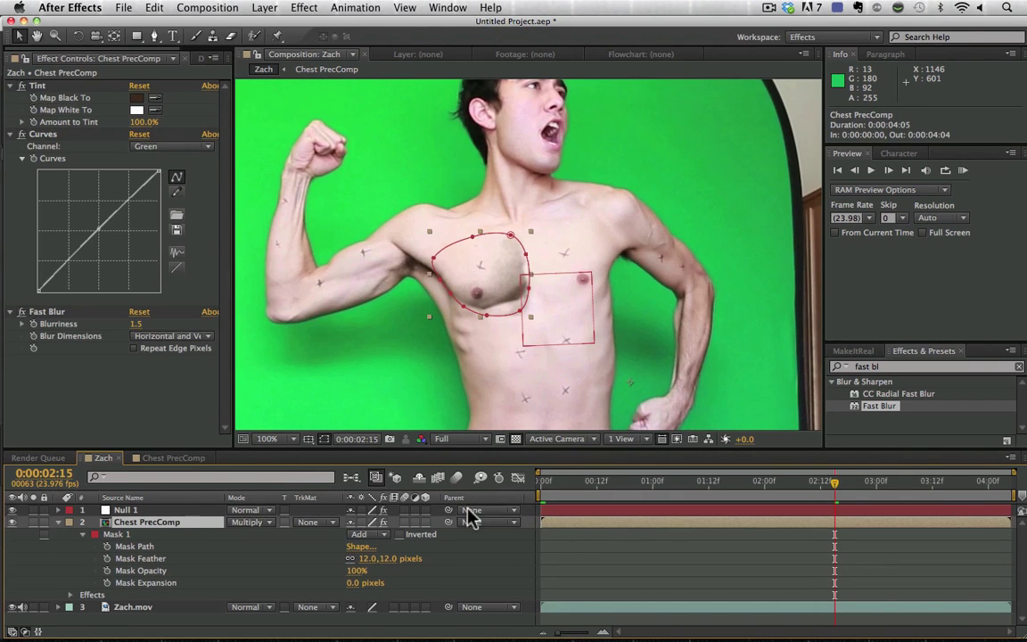
{"action": "left_click_drag", "start_coordinate": [448, 522], "coordinate": [419, 511]}
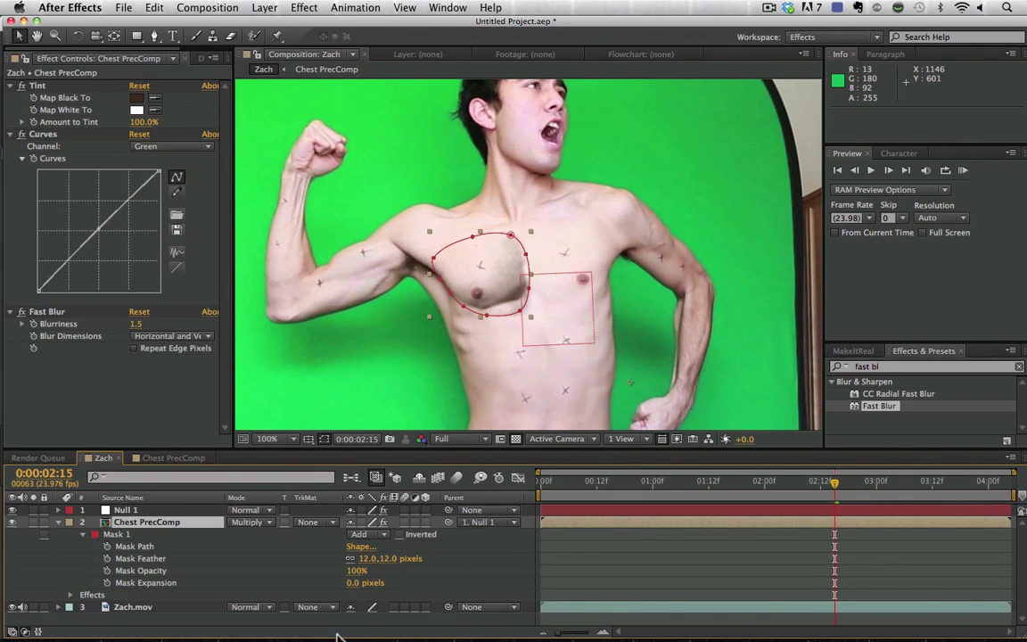
Rename the null layer as Chest Track.
{"action": "key", "text": "super+Up"}
{"action": "key", "text": "Return"}
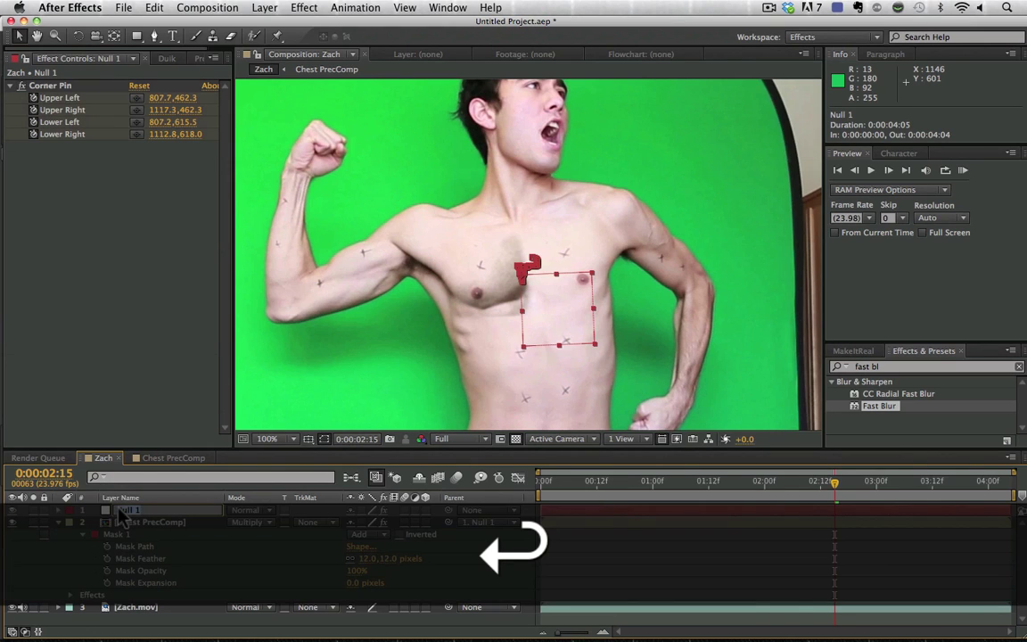
{"action": "type", "text": "Chest"}
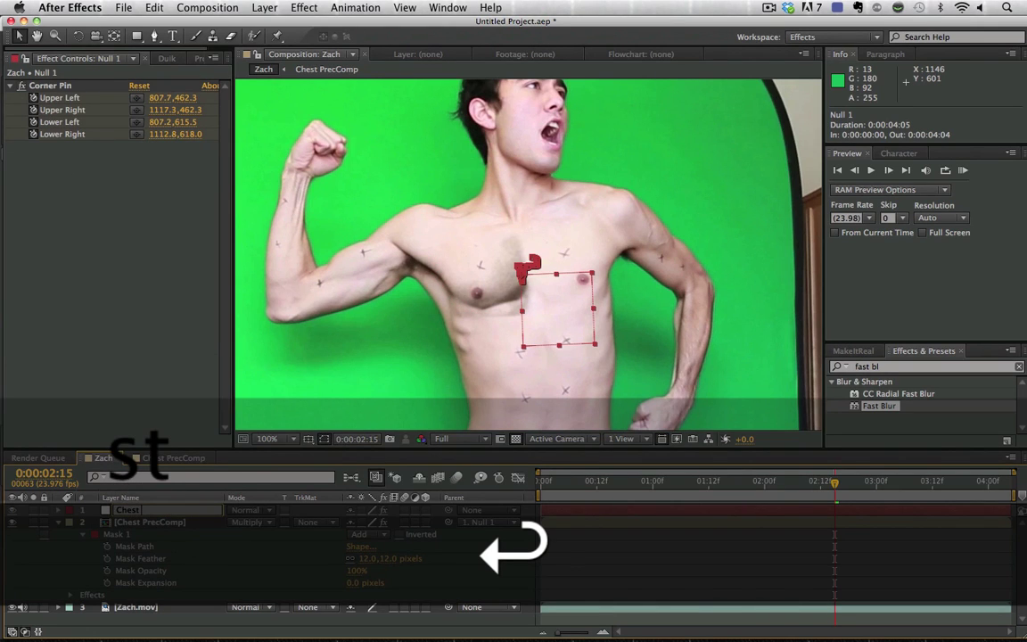
{"action": "type", "text": " Track"}
{"action": "key", "text": "Return"}
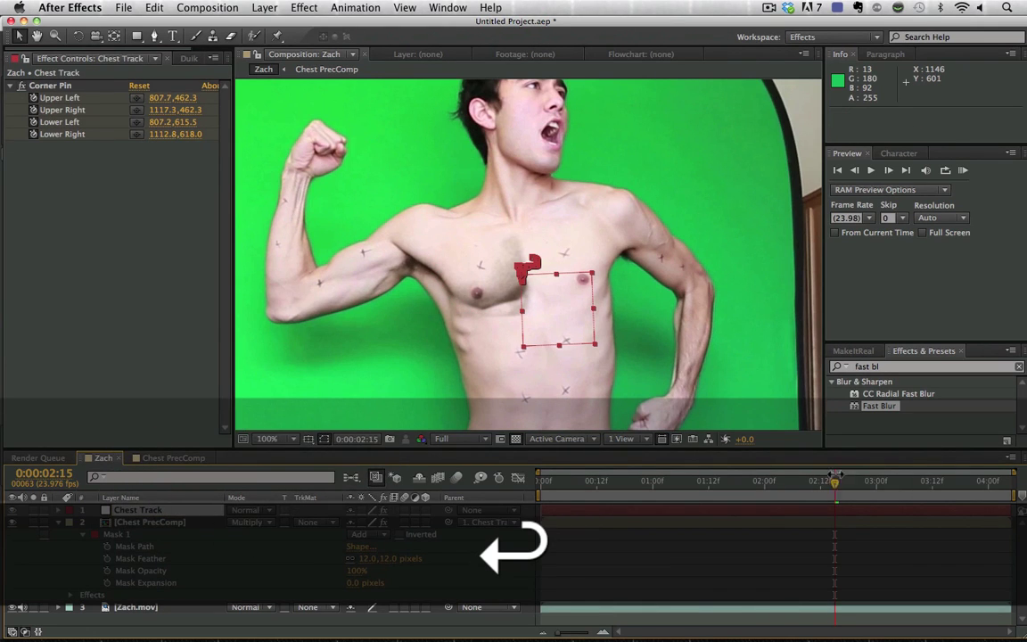
Play and scrub through the composition to check how the chest shading follows the man's movement.
{"action": "left_click_drag", "start_coordinate": [848, 495], "coordinate": [882, 492]}
{"action": "key", "text": "space"}
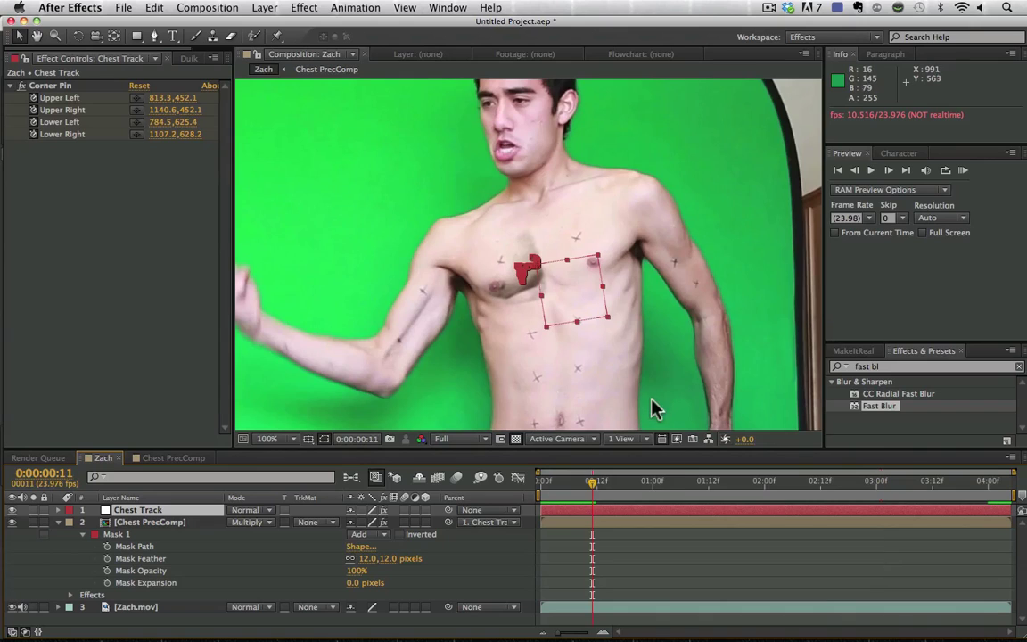
{"action": "left_click_drag", "start_coordinate": [680, 482], "coordinate": [918, 489]}
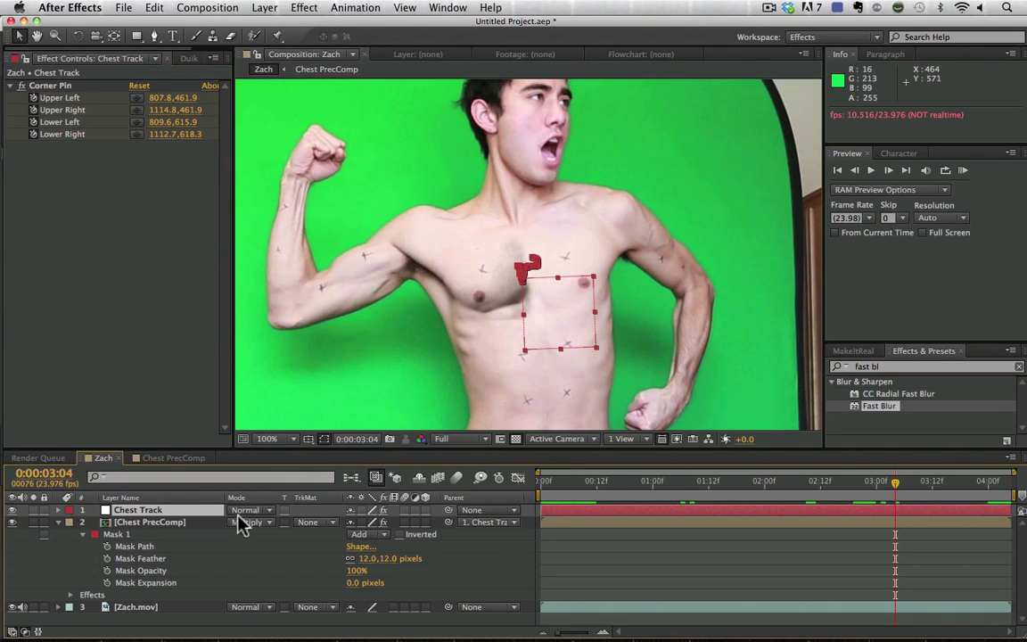
Duplicate Chest PrecComp at 0:00:03:04 and mirror the copy horizontally with a Scale of -100, 100%.
{"action": "left_click", "coordinate": [192, 523]}
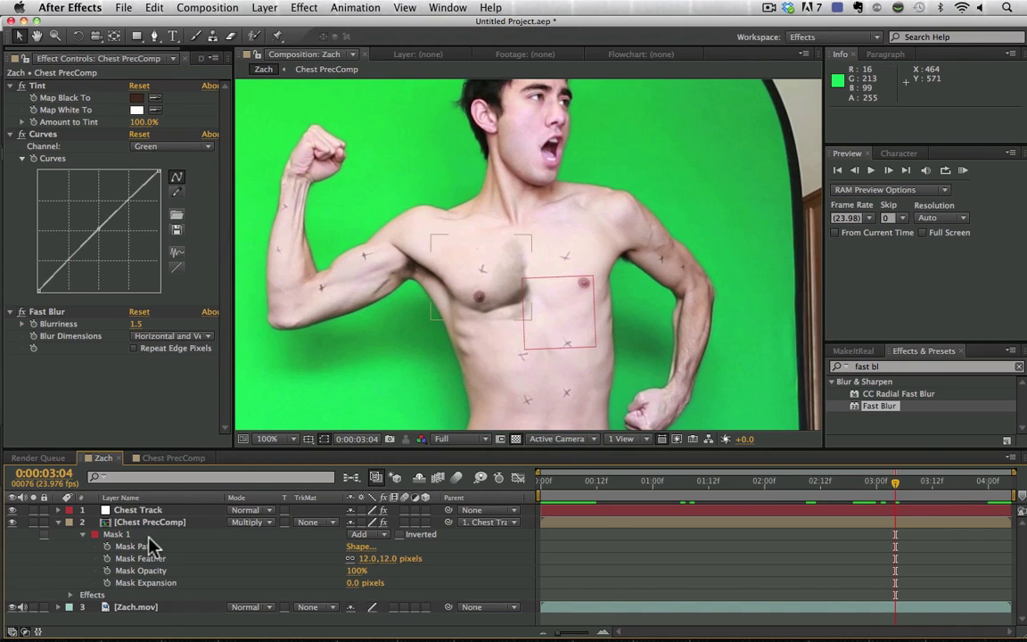
{"action": "left_click", "coordinate": [155, 524]}
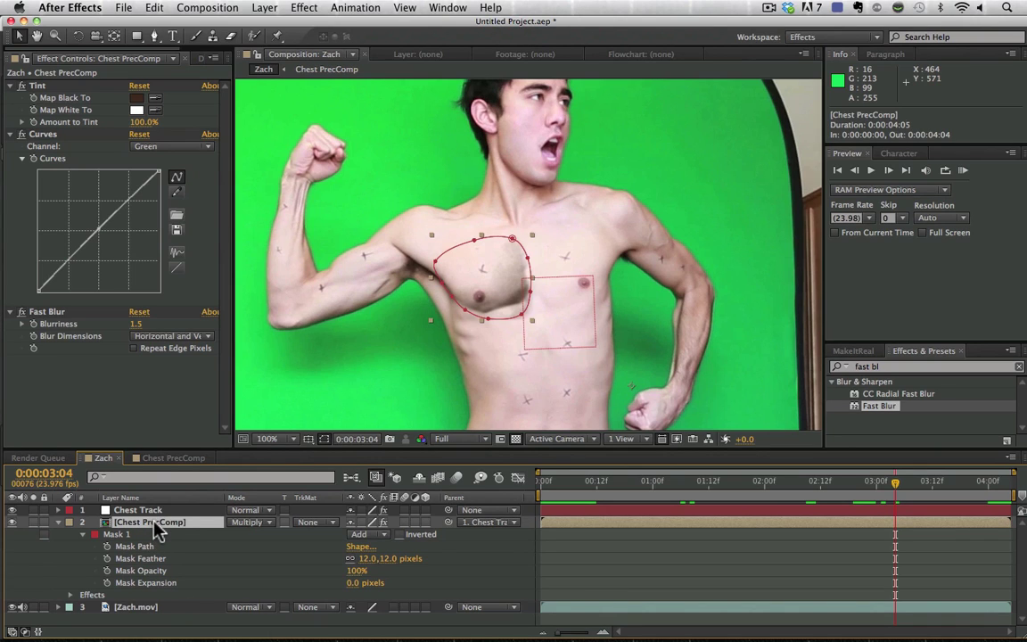
{"action": "key", "text": "super+d"}
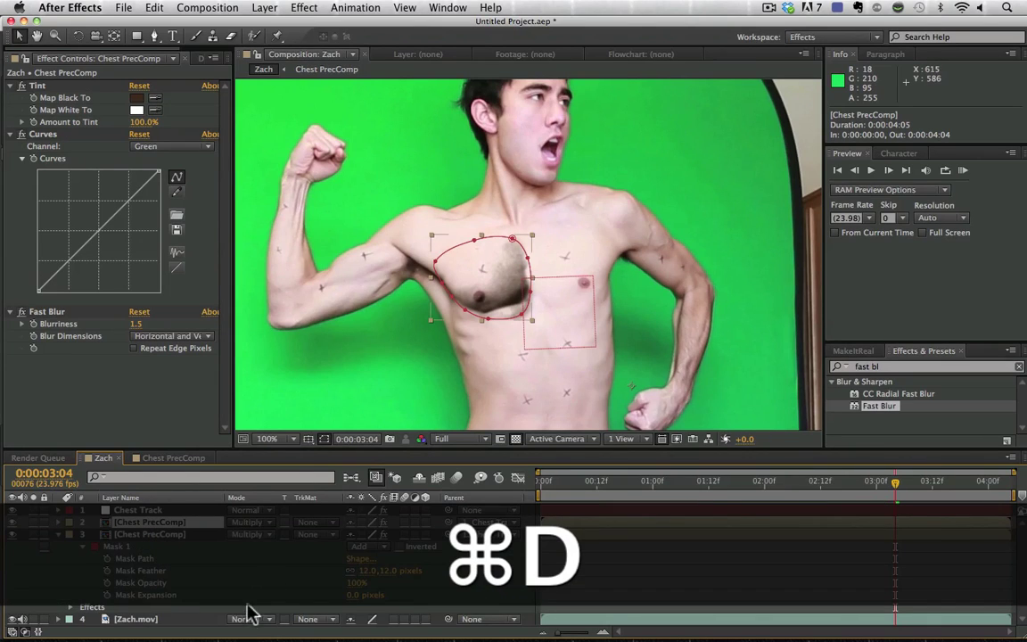
{"action": "key", "text": "s"}
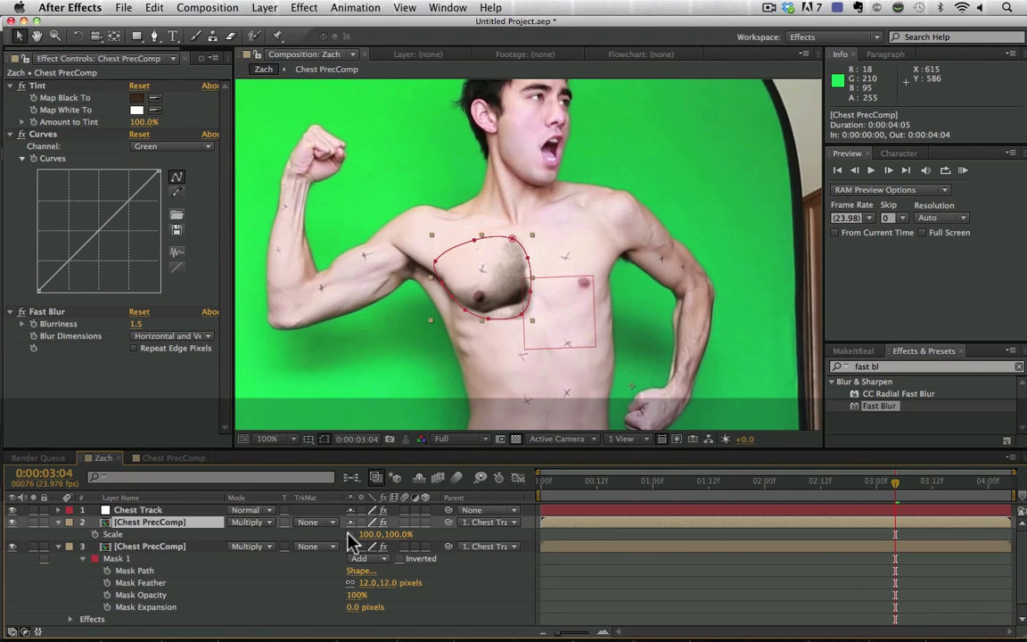
{"action": "left_click", "coordinate": [369, 534]}
{"action": "type", "text": "-100"}
{"action": "key", "text": "Return"}
Place the mirrored Chest PrecComp over the bare pectoral, with its anchor point centred on the shading, and rotate it to fit the chest.
{"action": "key", "text": "v"}
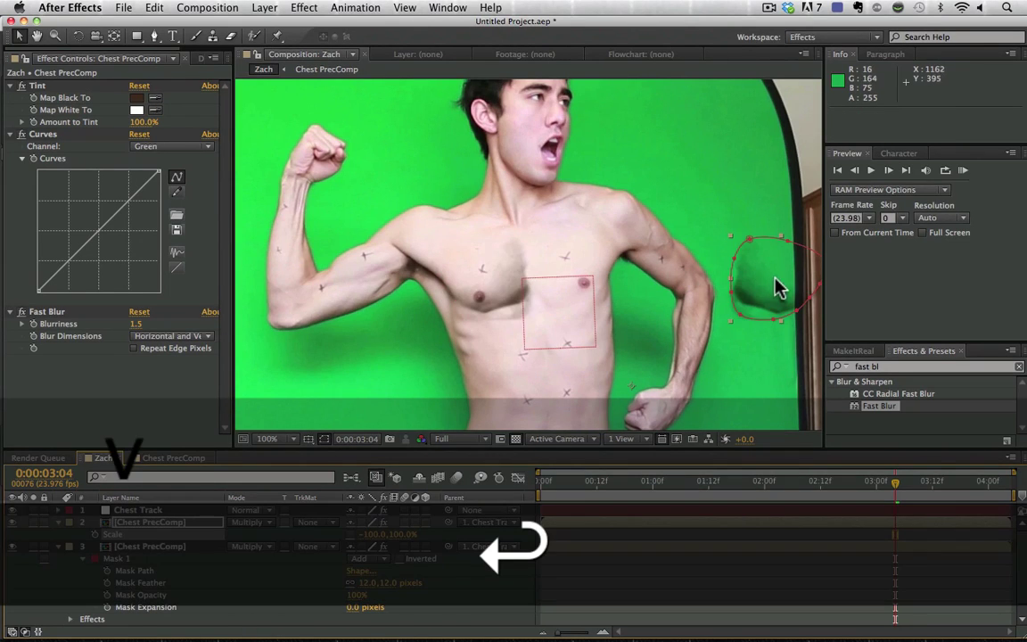
{"action": "left_click_drag", "start_coordinate": [776, 285], "coordinate": [584, 258]}
{"action": "key", "text": "y"}
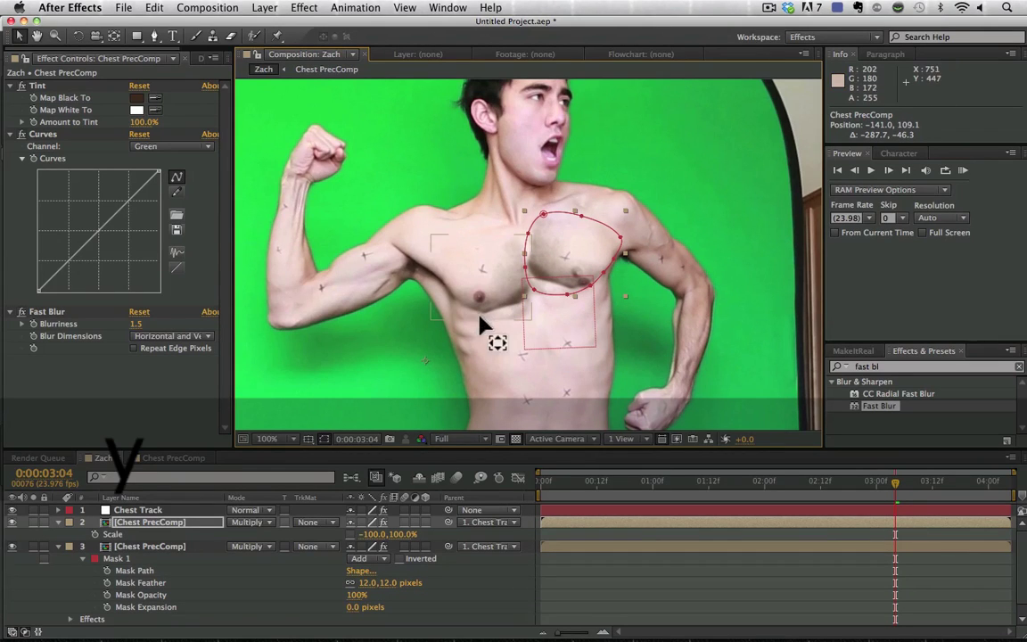
{"action": "left_click_drag", "start_coordinate": [482, 325], "coordinate": [577, 254]}
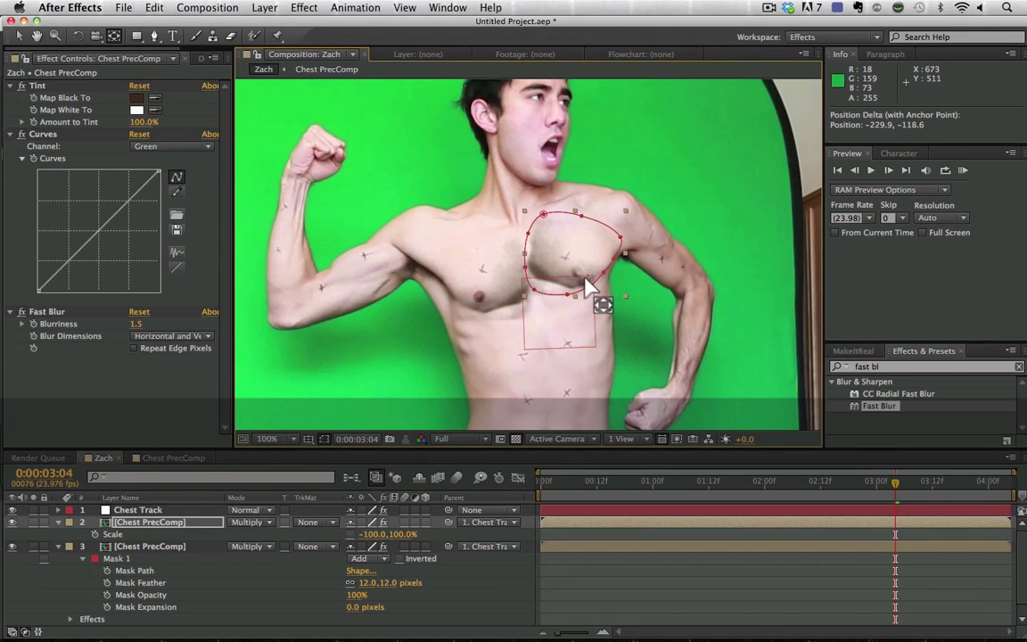
{"action": "key", "text": "w"}
{"action": "left_click_drag", "start_coordinate": [486, 218], "coordinate": [495, 230]}
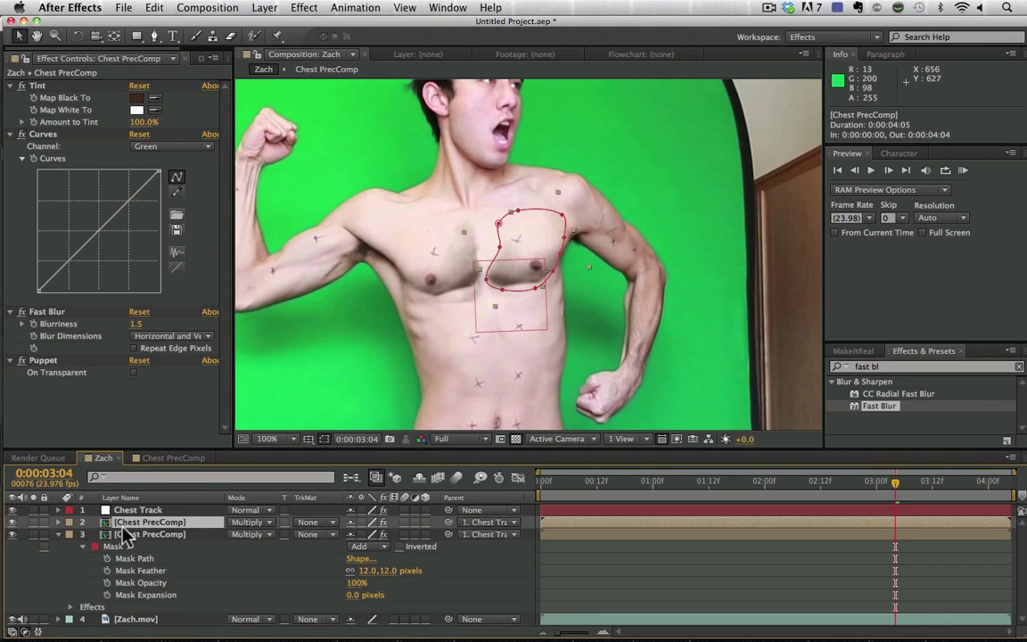
Set the opacity of both Chest PrecComp layers to 86% and compare the chest with and without the shading.
{"action": "left_click", "coordinate": [129, 534], "text": "shift"}
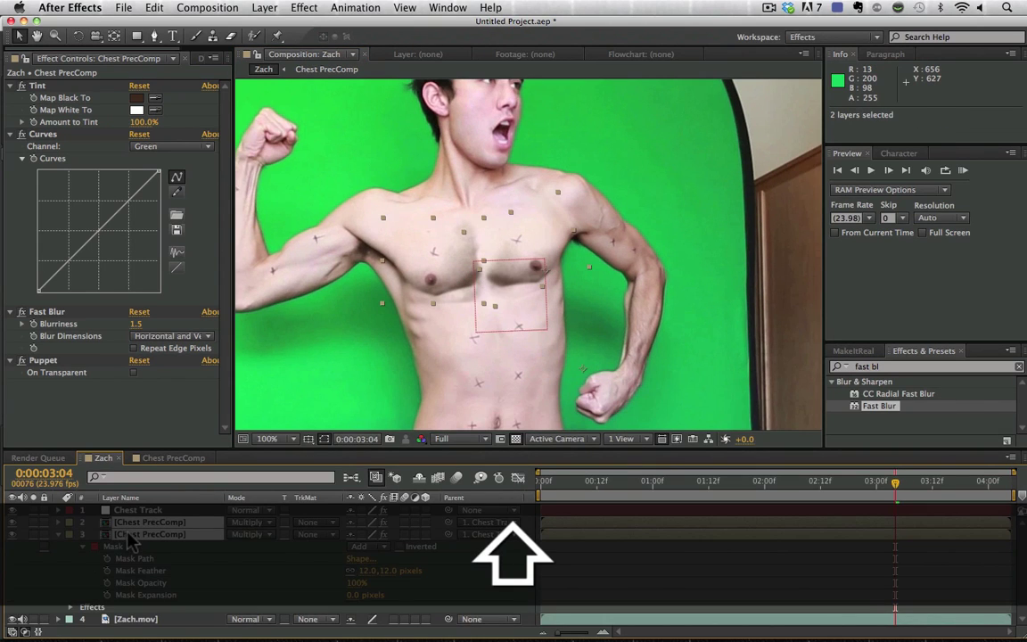
{"action": "key", "text": "t"}
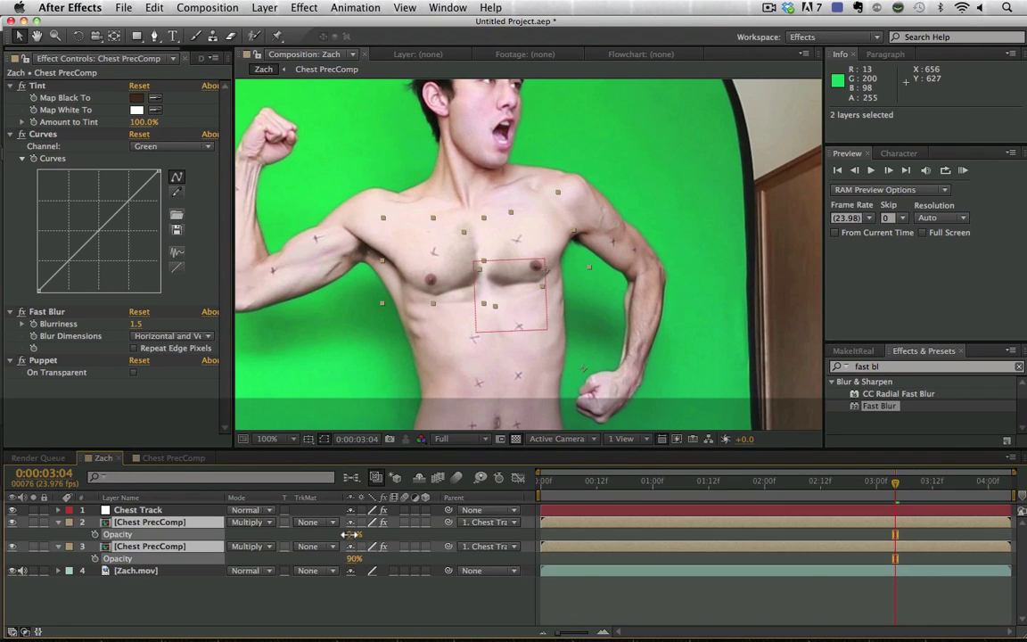
{"action": "left_click_drag", "start_coordinate": [344, 534], "coordinate": [349, 550]}
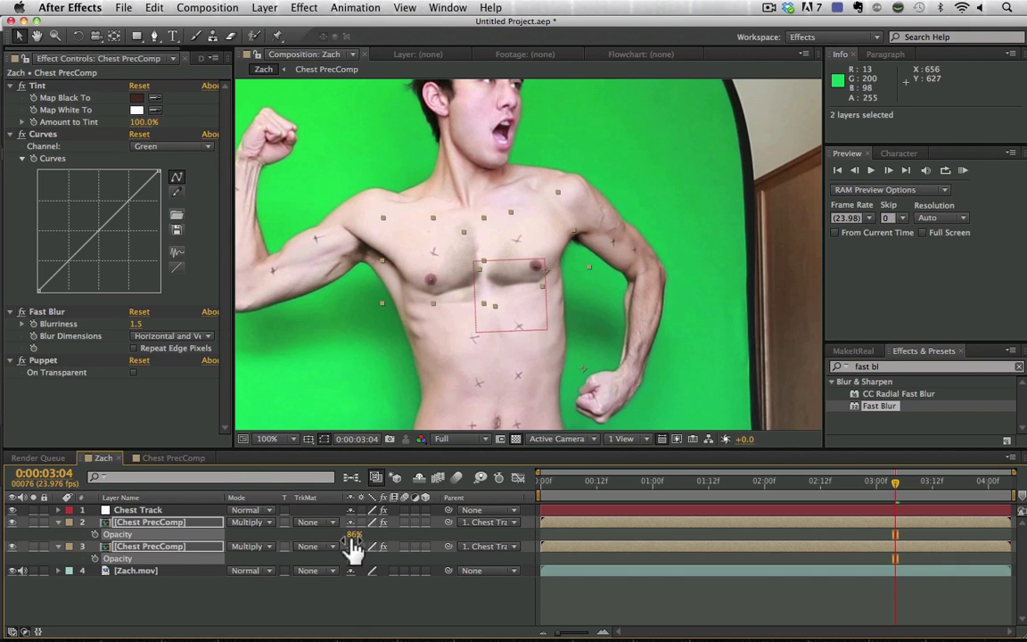
{"action": "left_click", "coordinate": [355, 602]}
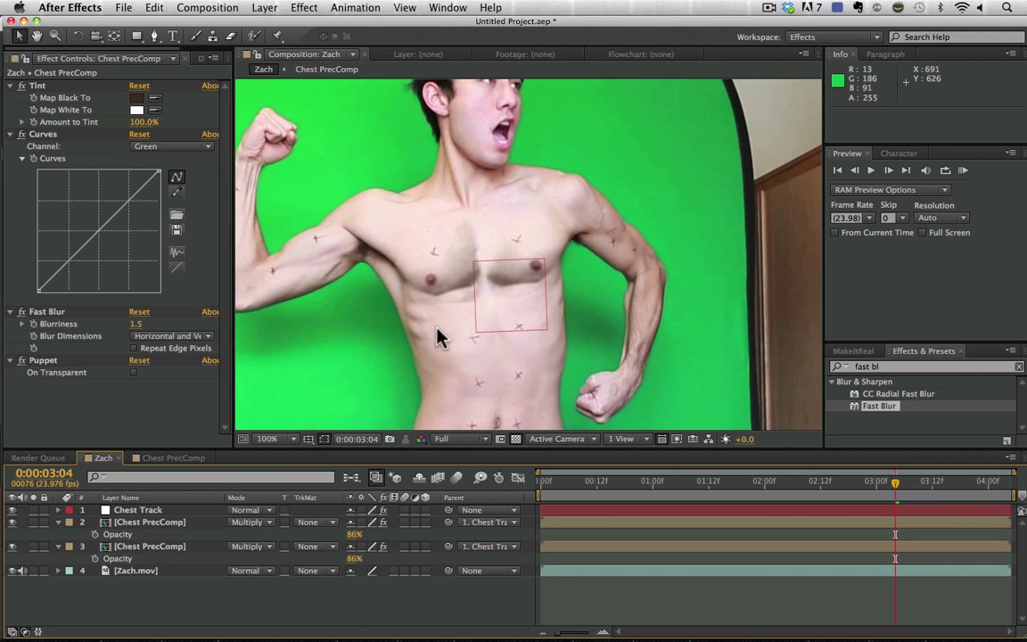
{"action": "left_click", "coordinate": [114, 526]}
{"action": "left_click", "coordinate": [114, 546], "text": "shift"}
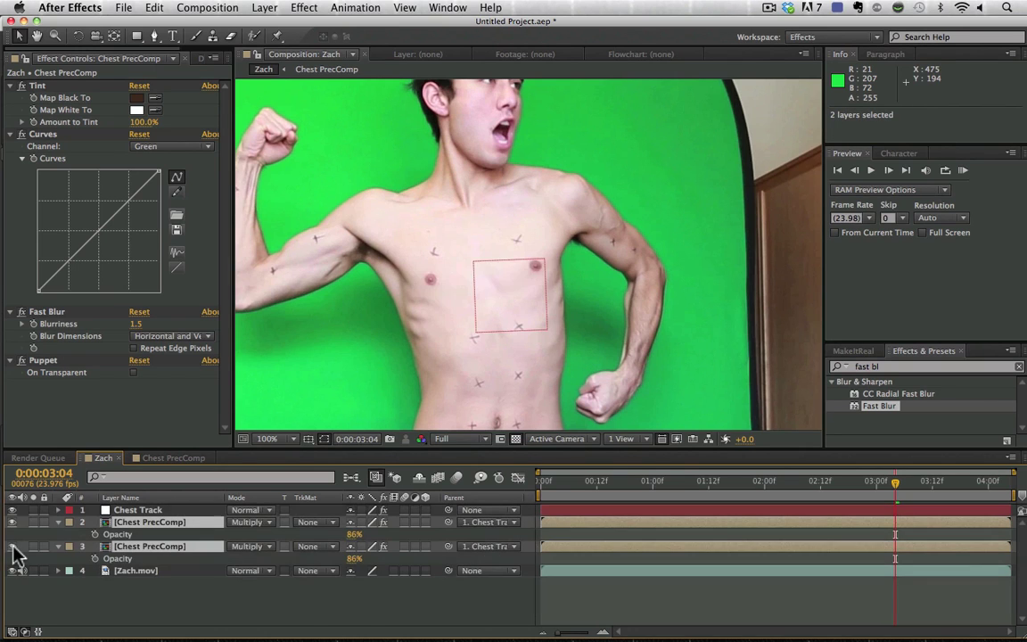
{"action": "left_click", "coordinate": [365, 621]}
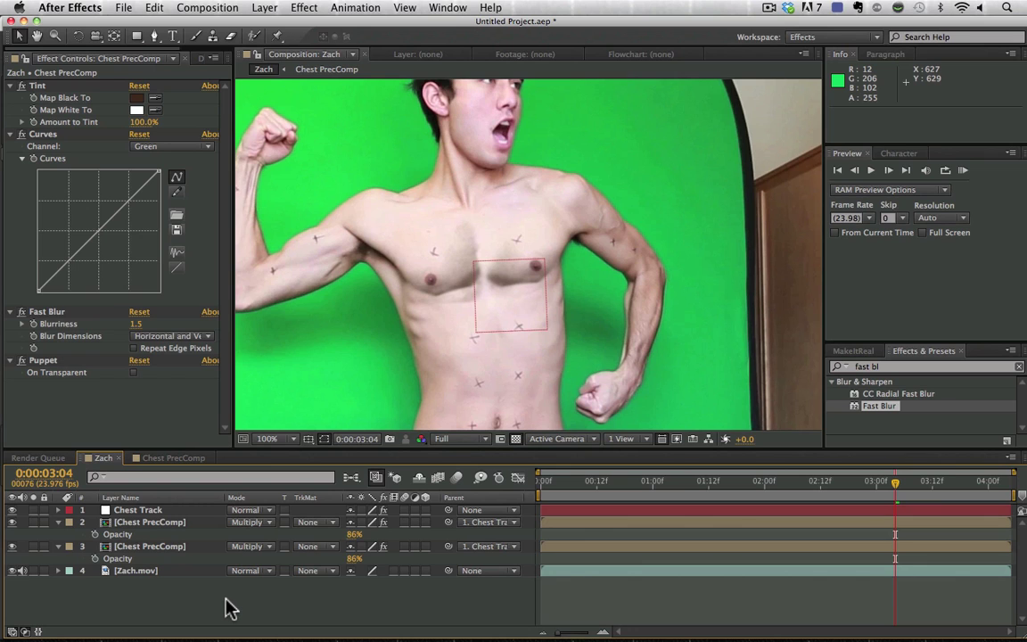
Switch to mocha Pro and, at frame 68, widen Layer 2's planar surface by moving its two corners on the flexed-arm side slightly outward.
{"action": "mouse_move", "coordinate": [378, 615]}
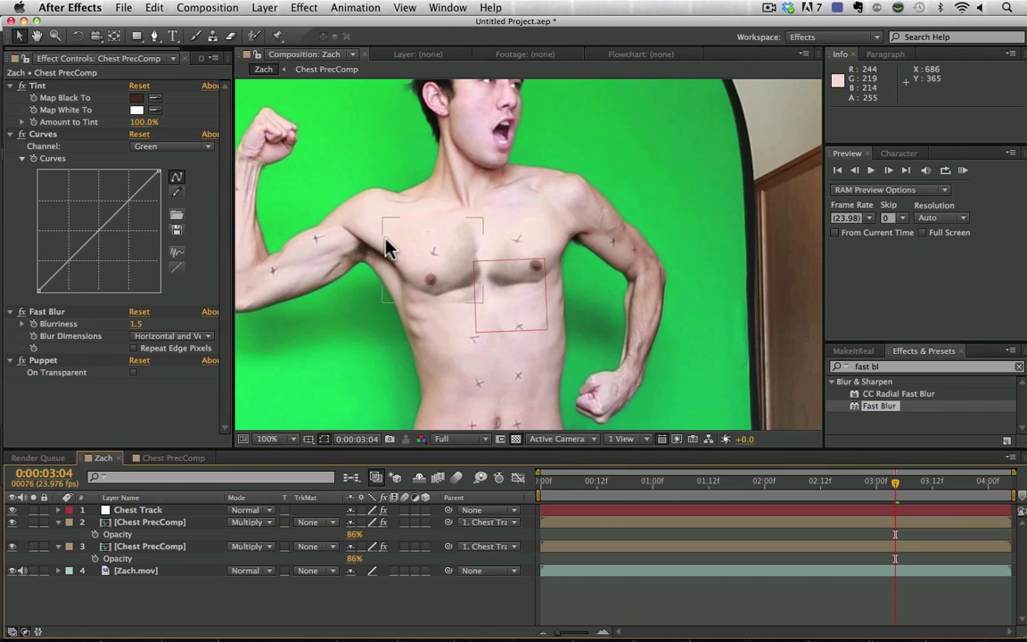
{"action": "left_click", "coordinate": [321, 611]}
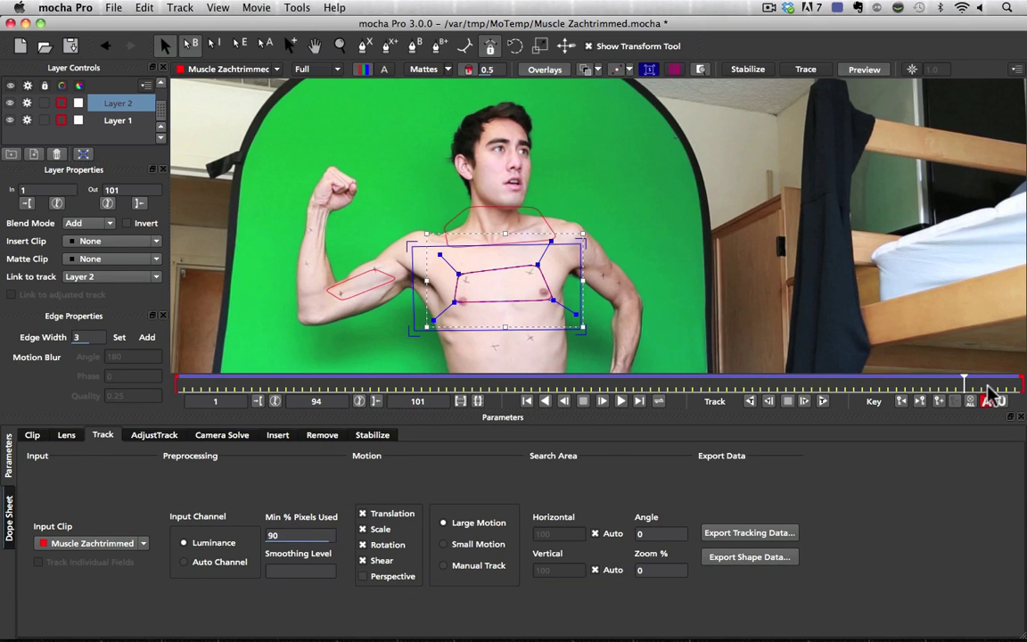
{"action": "left_click_drag", "start_coordinate": [965, 385], "coordinate": [742, 384]}
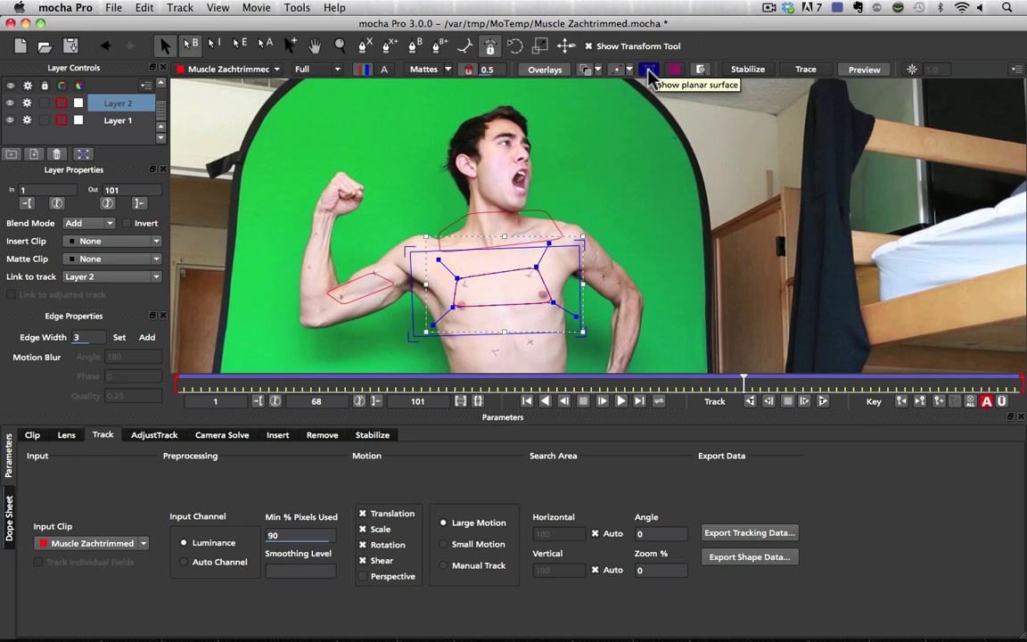
{"action": "mouse_move", "coordinate": [408, 248]}
{"action": "left_mouse_down"}
{"action": "mouse_move", "coordinate": [431, 252]}
{"action": "mouse_move", "coordinate": [408, 268]}
{"action": "mouse_move", "coordinate": [406, 248]}
{"action": "left_mouse_up"}
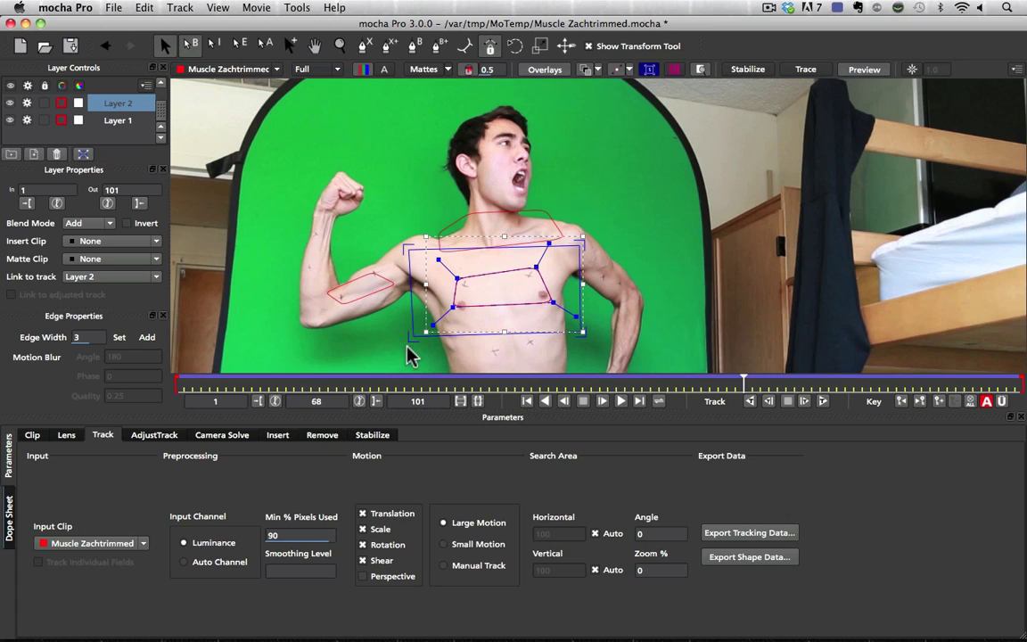
{"action": "left_click_drag", "start_coordinate": [412, 337], "coordinate": [405, 337]}
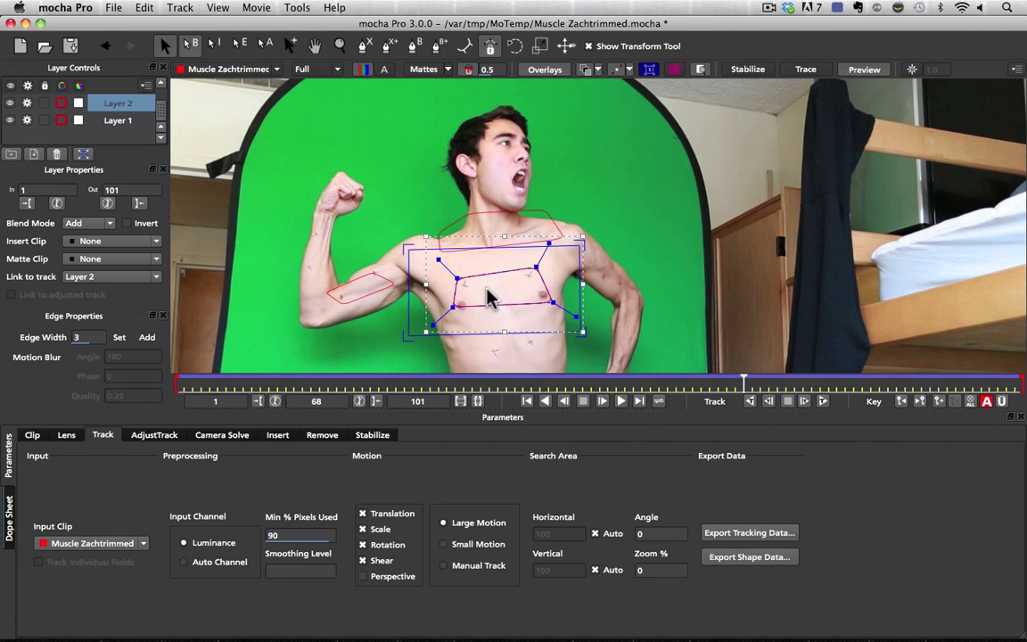
Export Layer 2's tracking data as After Effects Corner Pin supporting RG Warp and mochaImport, saved as Chest over the existing file.
{"action": "left_click", "coordinate": [722, 533]}
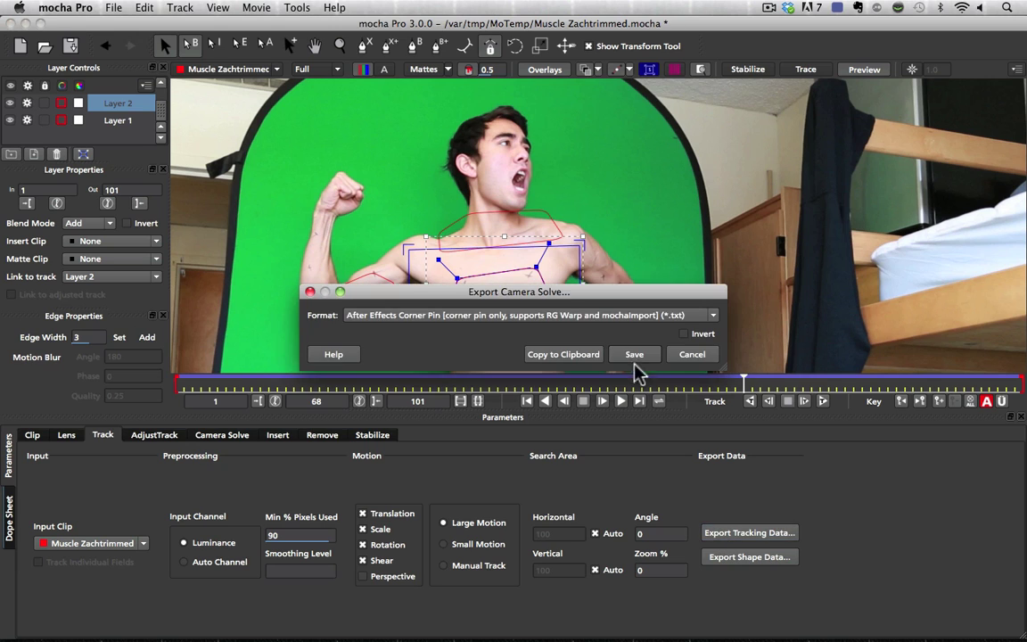
{"action": "left_click", "coordinate": [629, 315]}
{"action": "left_click", "coordinate": [566, 340]}
{"action": "left_click", "coordinate": [634, 355]}
{"action": "type", "text": "Chest"}
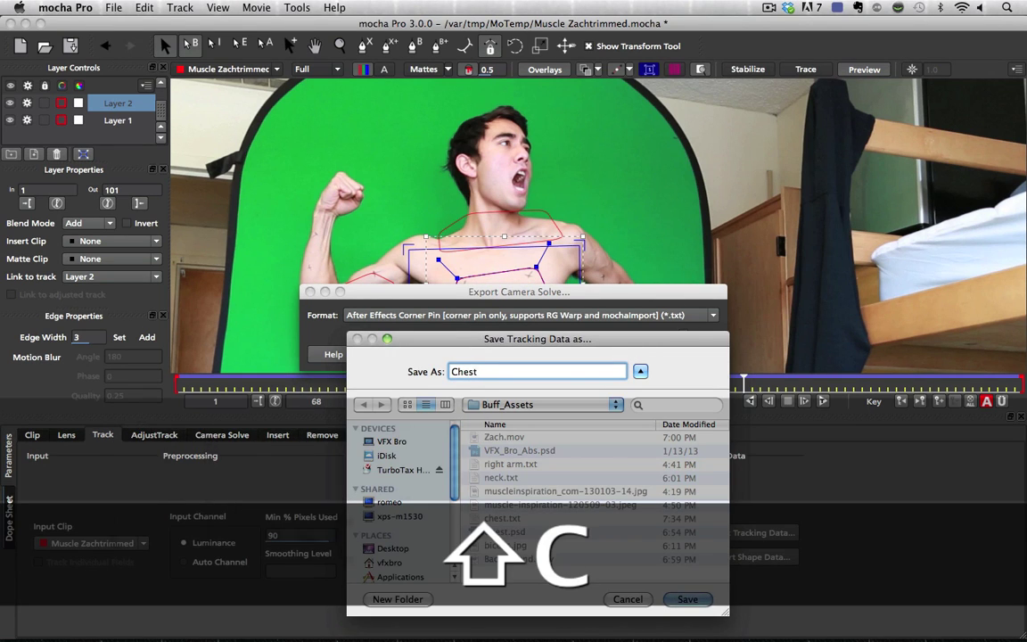
{"action": "key", "text": "Return"}
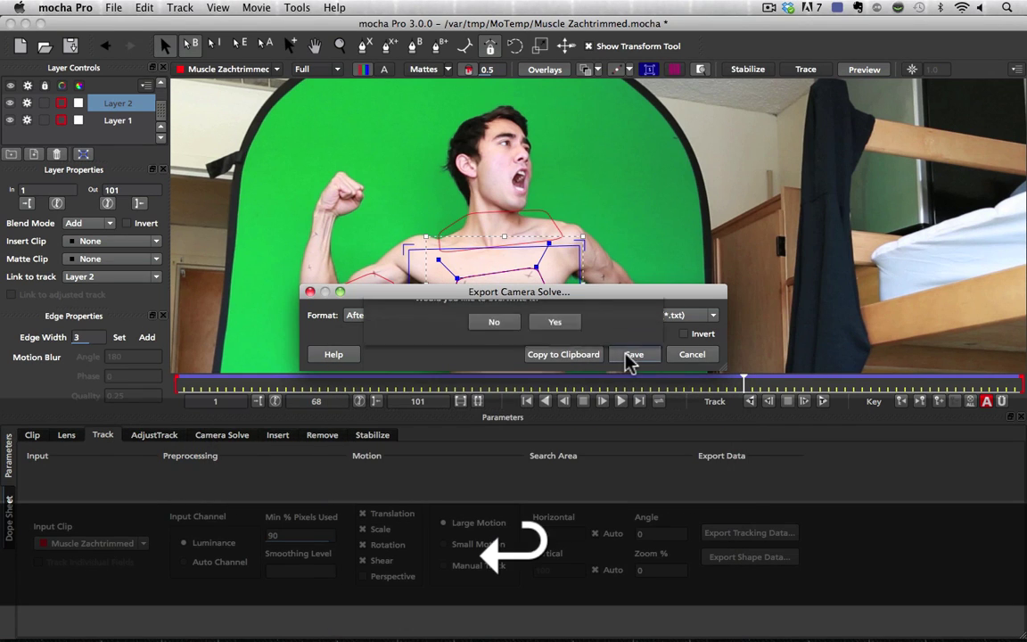
{"action": "left_click", "coordinate": [558, 381]}
Switch to After Effects and pre-compose all four layers of the Zach composition into a new composition named Chest.
{"action": "mouse_move", "coordinate": [82, 615]}
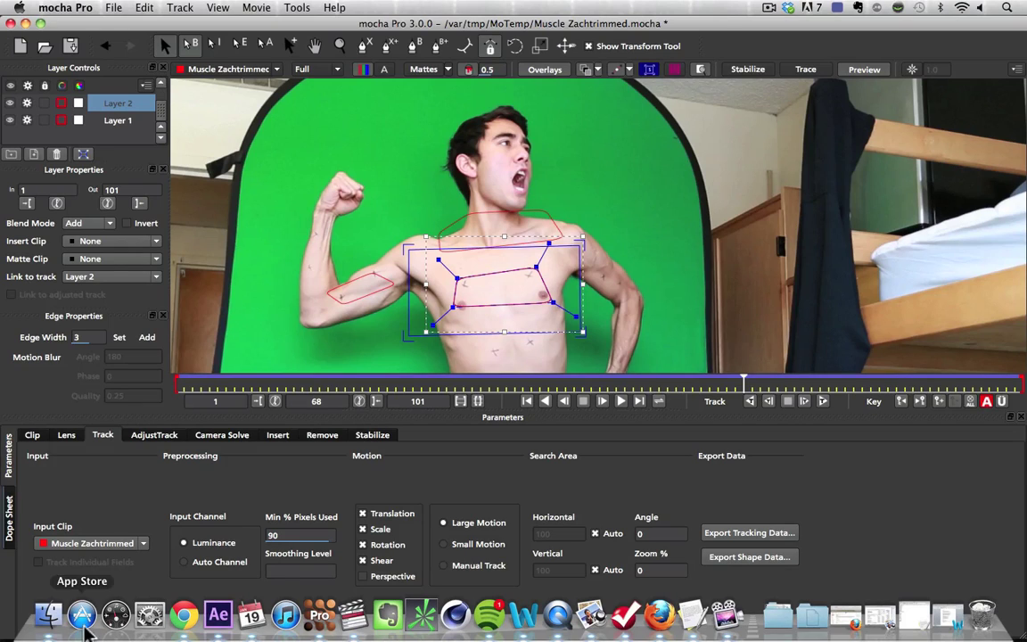
{"action": "left_click", "coordinate": [216, 613]}
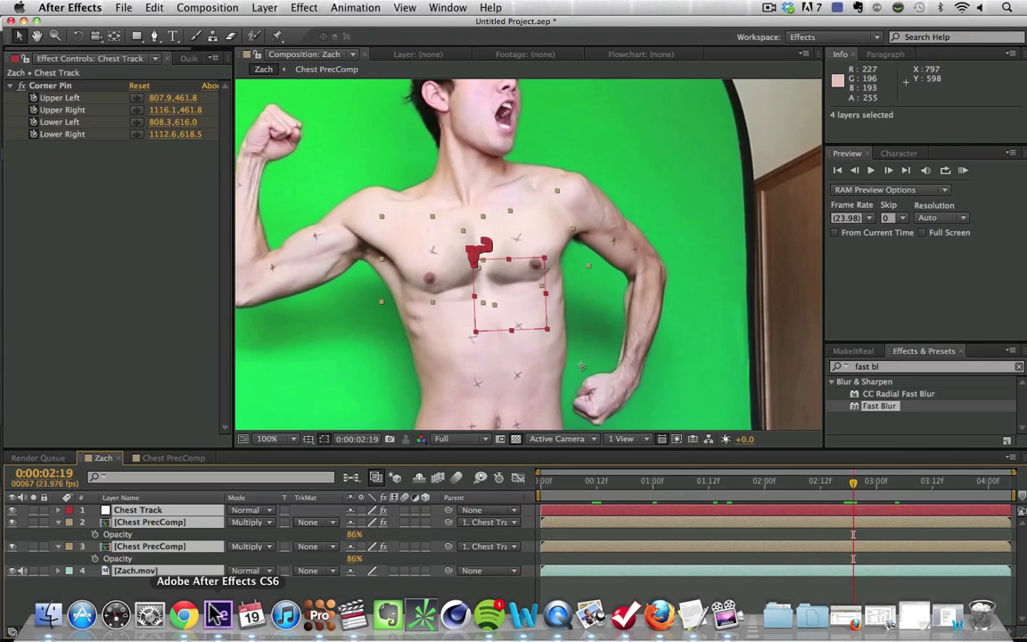
{"action": "left_click", "coordinate": [153, 514], "text": "shift"}
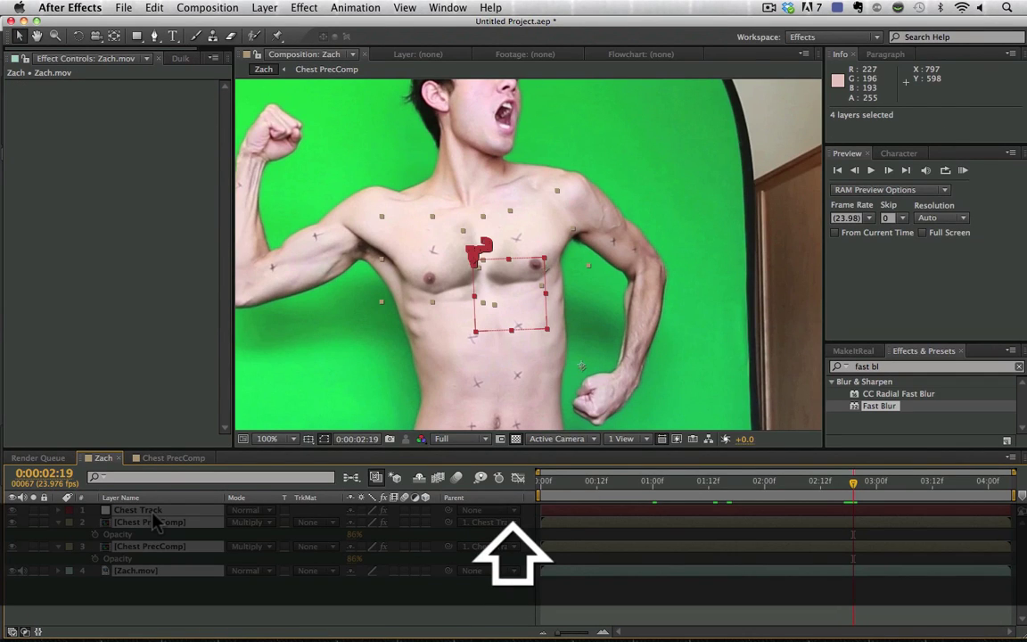
{"action": "key", "text": "super+shift+c"}
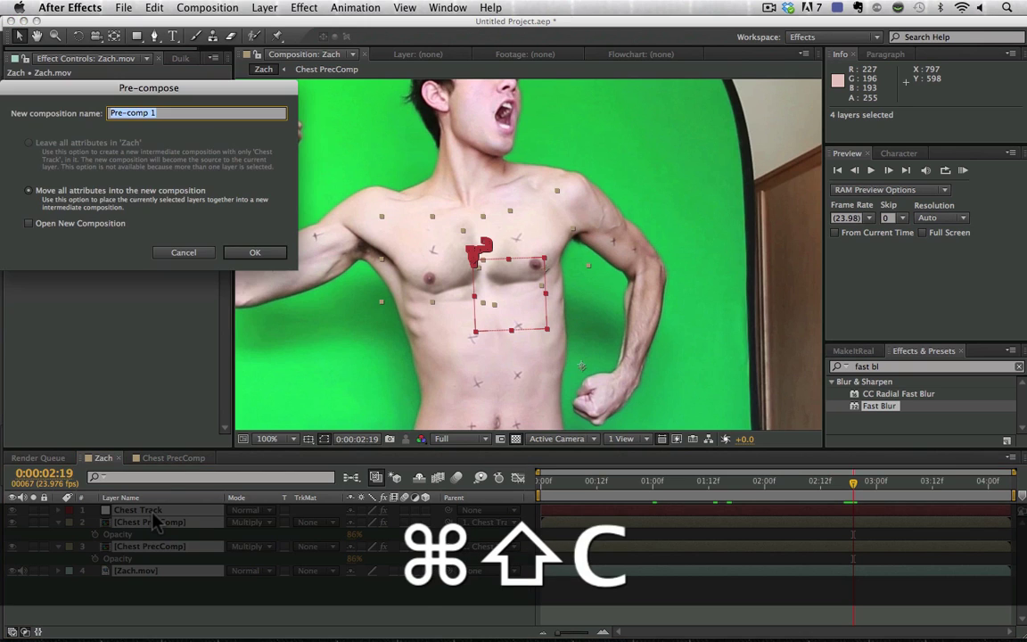
{"action": "type", "text": "Chest"}
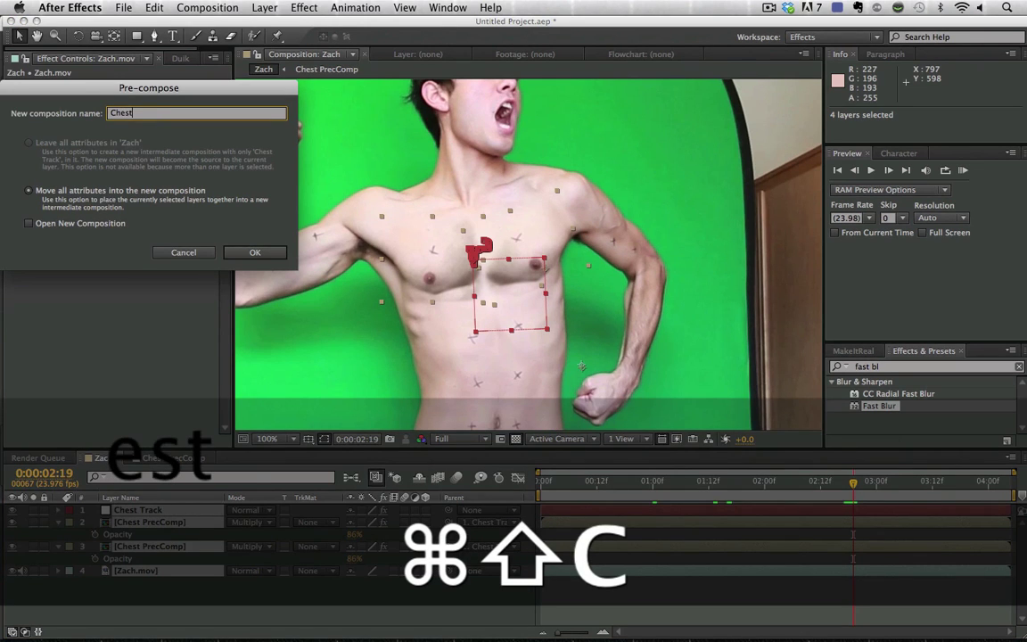
{"action": "key", "text": "Return"}
Open MochaImportPlus and load chest.txt from Buff_Assets, with Chest as the tracked clip.
{"action": "left_click", "coordinate": [447, 7]}
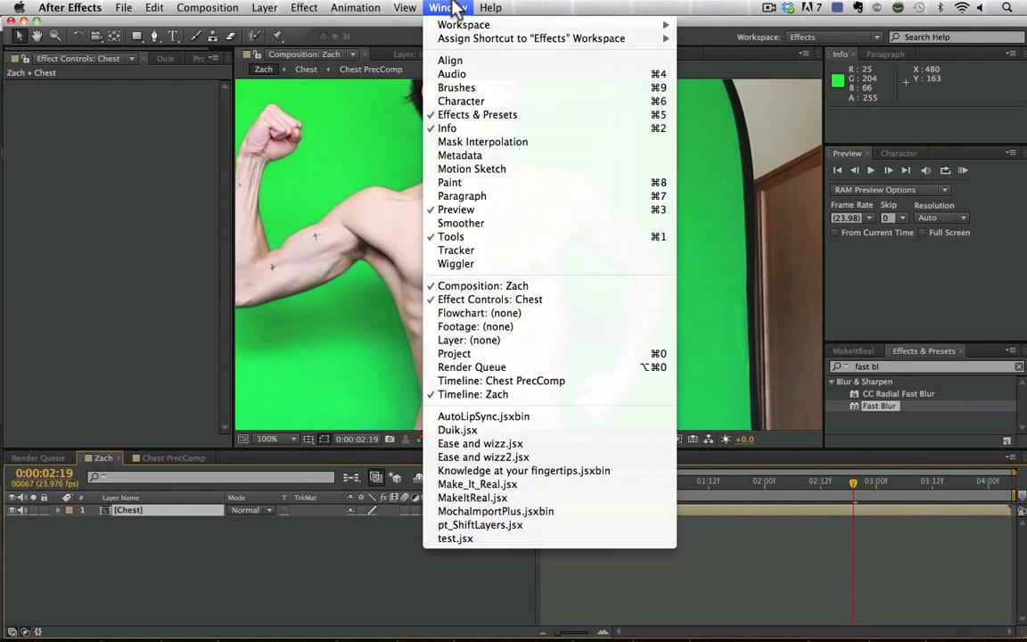
{"action": "left_click", "coordinate": [600, 520]}
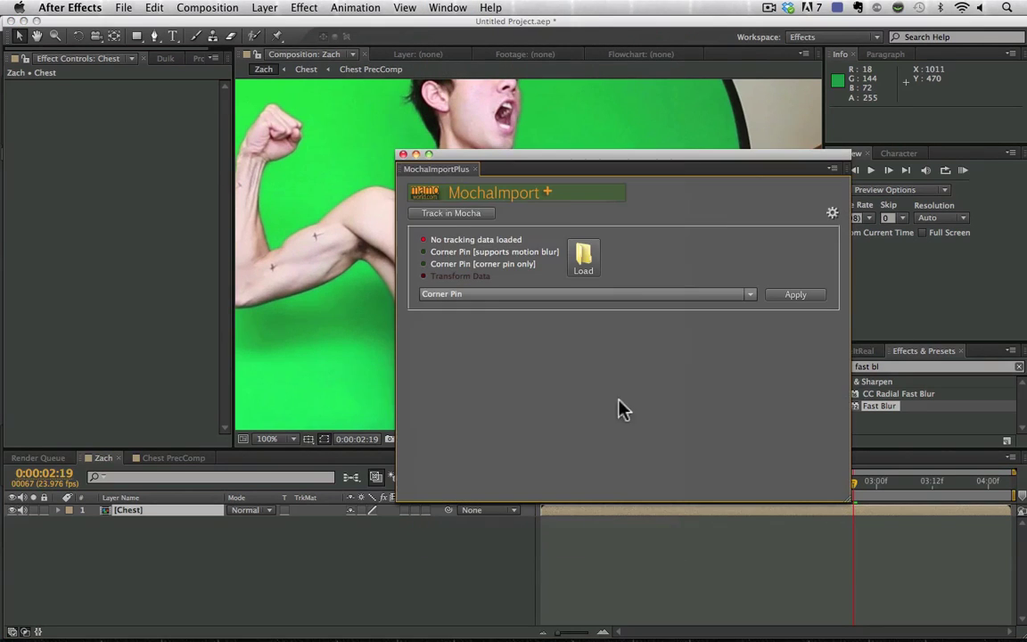
{"action": "left_click", "coordinate": [583, 259]}
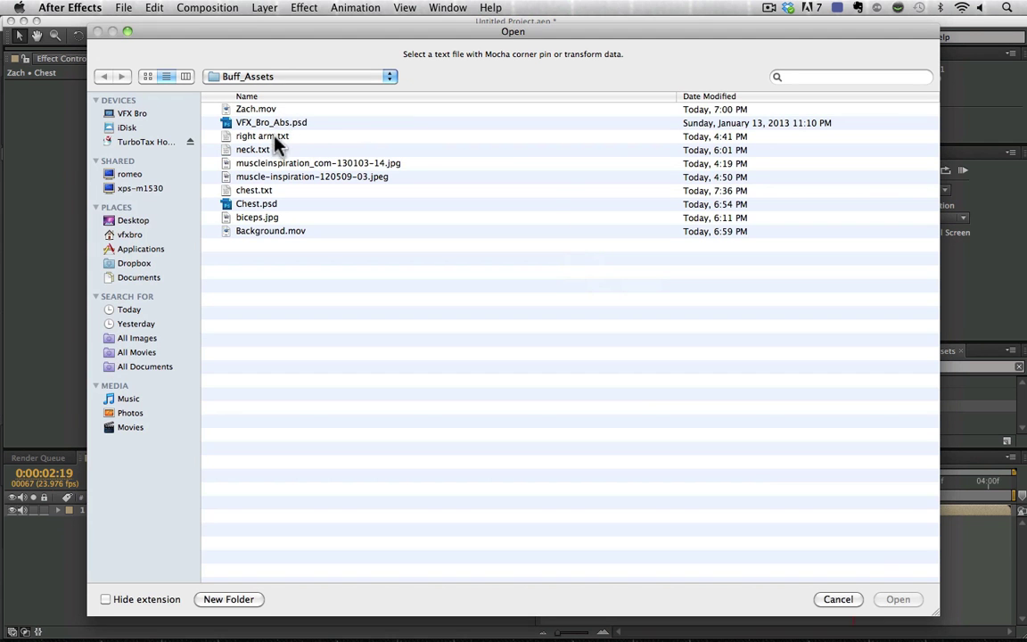
{"action": "left_click", "coordinate": [254, 191]}
{"action": "key", "text": "Return"}
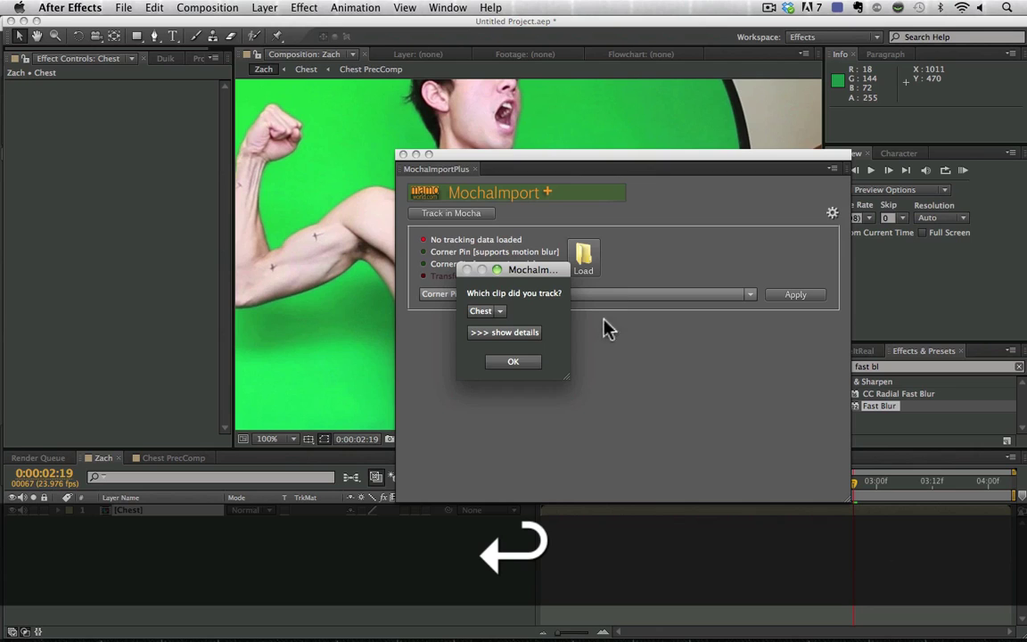
{"action": "left_click", "coordinate": [514, 362]}
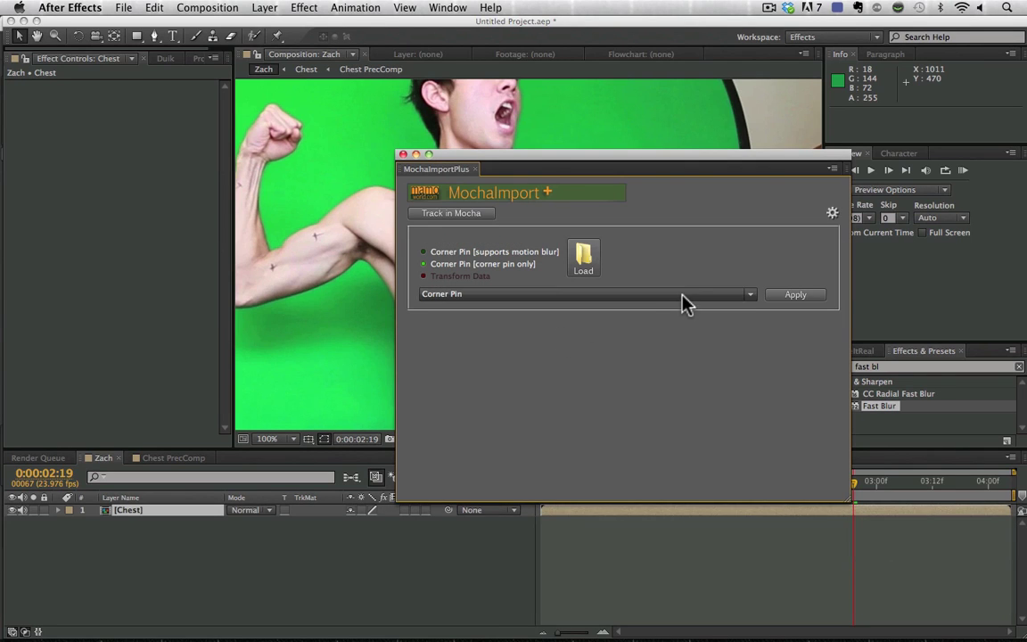
Apply the tracking data to the Chest layer as a Stabilized Precomp with the time set to 0:00:00:00, then close MochaImportPlus.
{"action": "left_click", "coordinate": [681, 295]}
{"action": "left_click", "coordinate": [547, 342]}
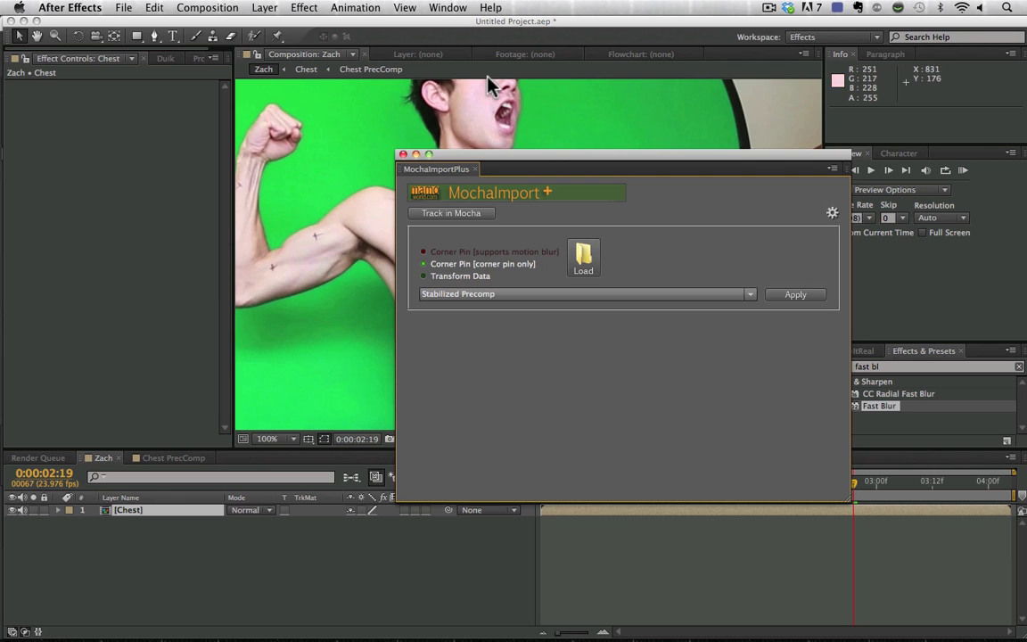
{"action": "left_click_drag", "start_coordinate": [499, 157], "coordinate": [263, 34]}
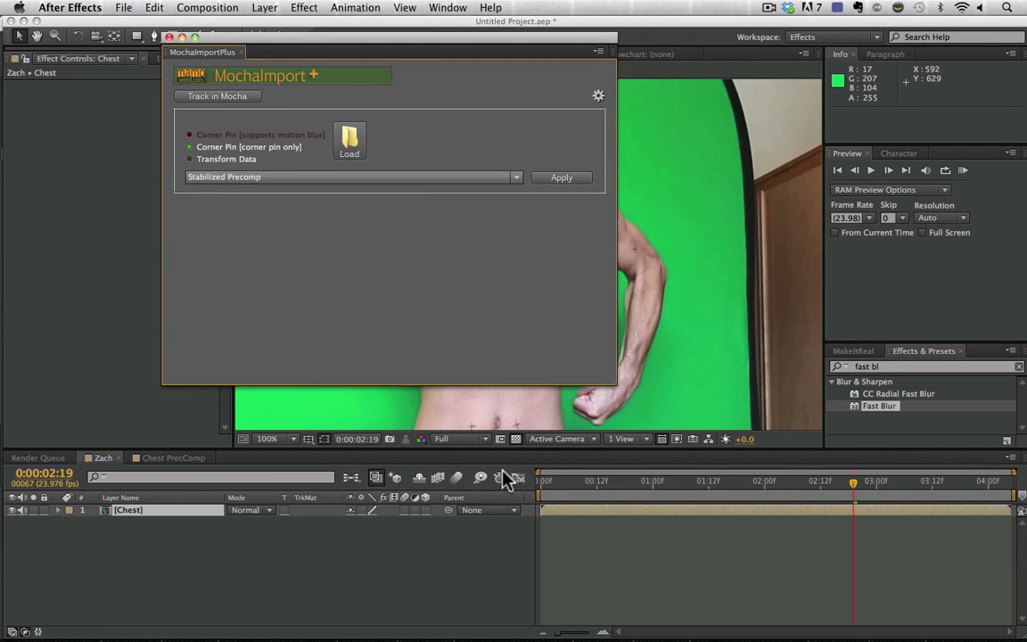
{"action": "left_click_drag", "start_coordinate": [551, 485], "coordinate": [523, 487]}
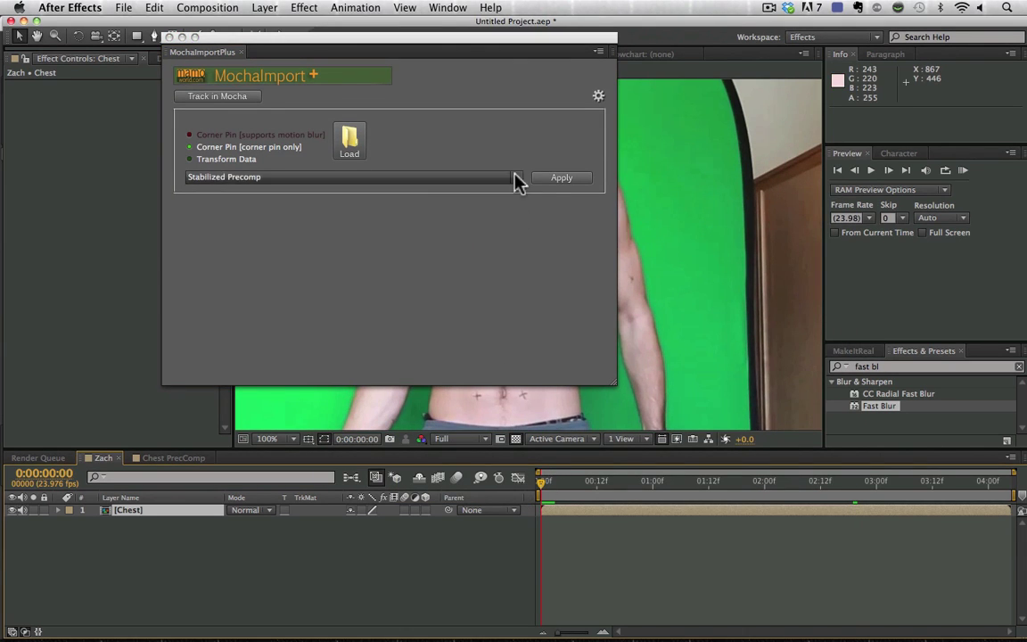
{"action": "left_click", "coordinate": [561, 178]}
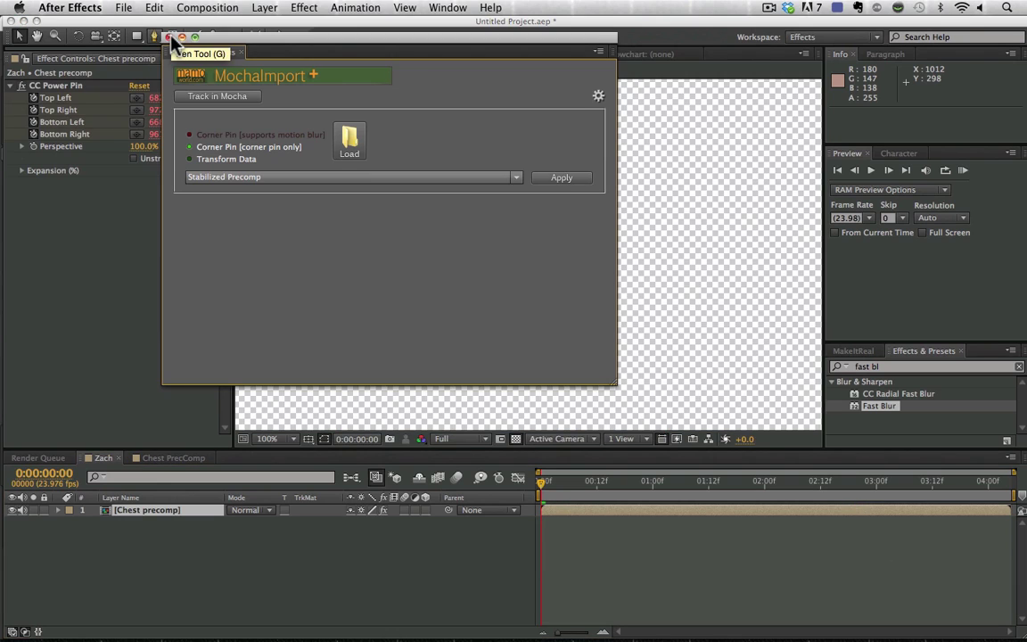
{"action": "left_click", "coordinate": [170, 37]}
At 0:00:02:05 in the Zach composition, add Zach.mov beneath the Chest precomp layer.
{"action": "left_click", "coordinate": [788, 482]}
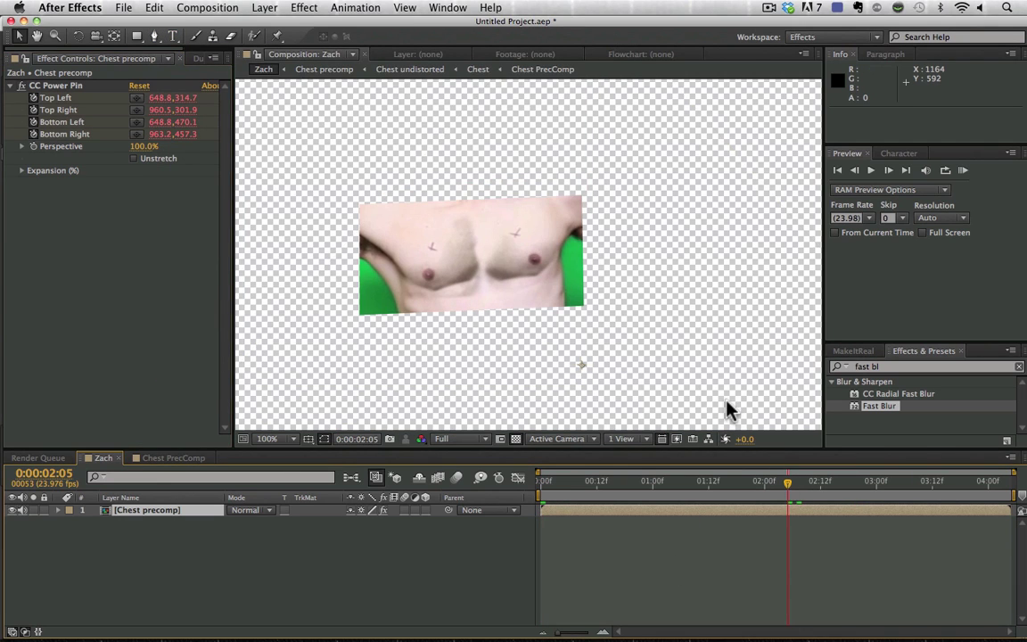
{"action": "key", "text": "shift+/"}
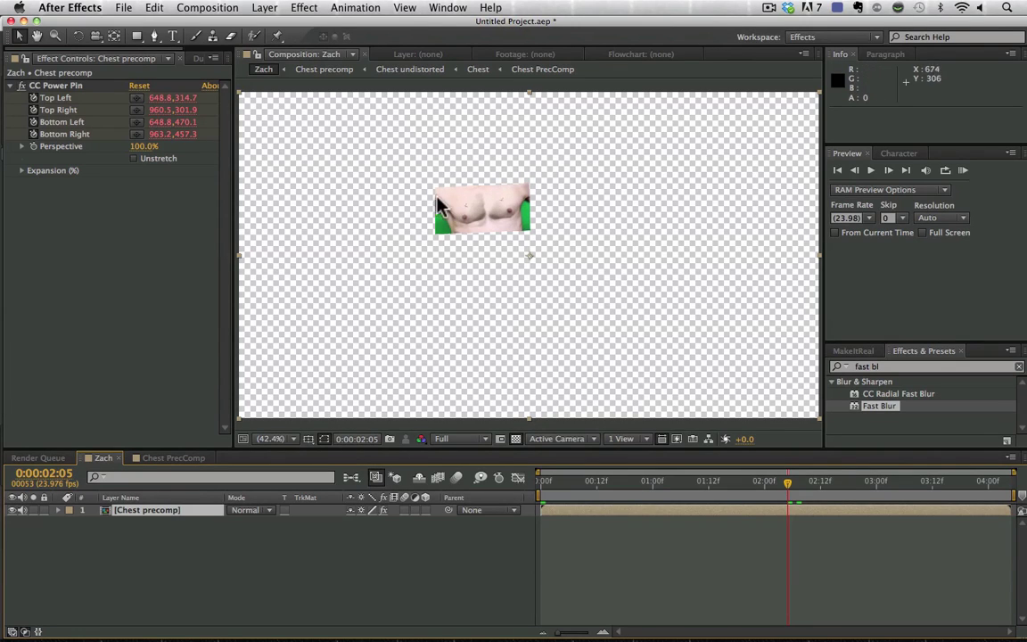
{"action": "key", "text": "super+0"}
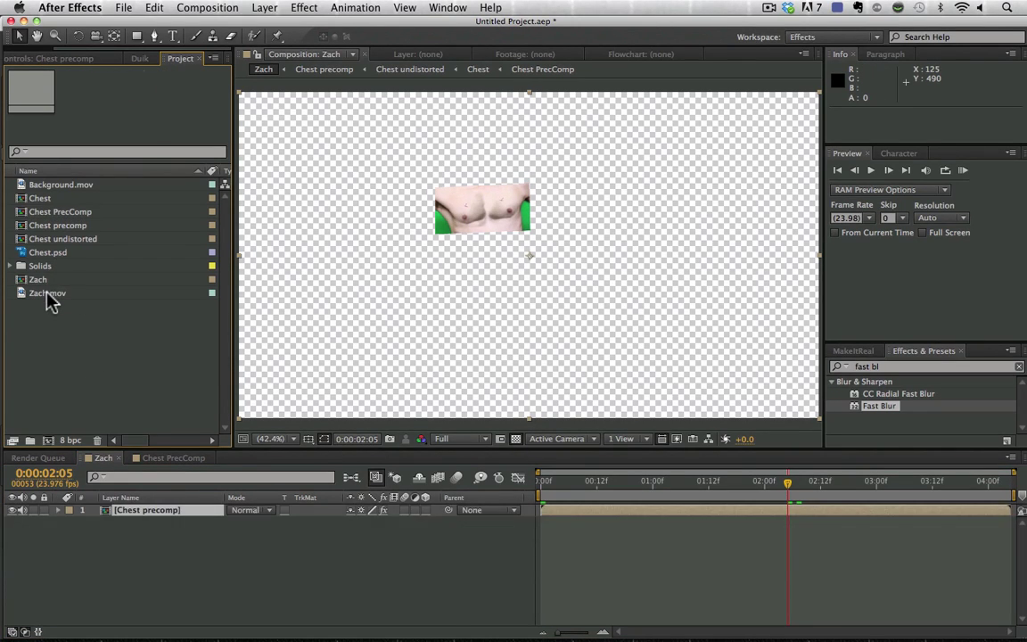
{"action": "left_click_drag", "start_coordinate": [49, 294], "coordinate": [176, 579]}
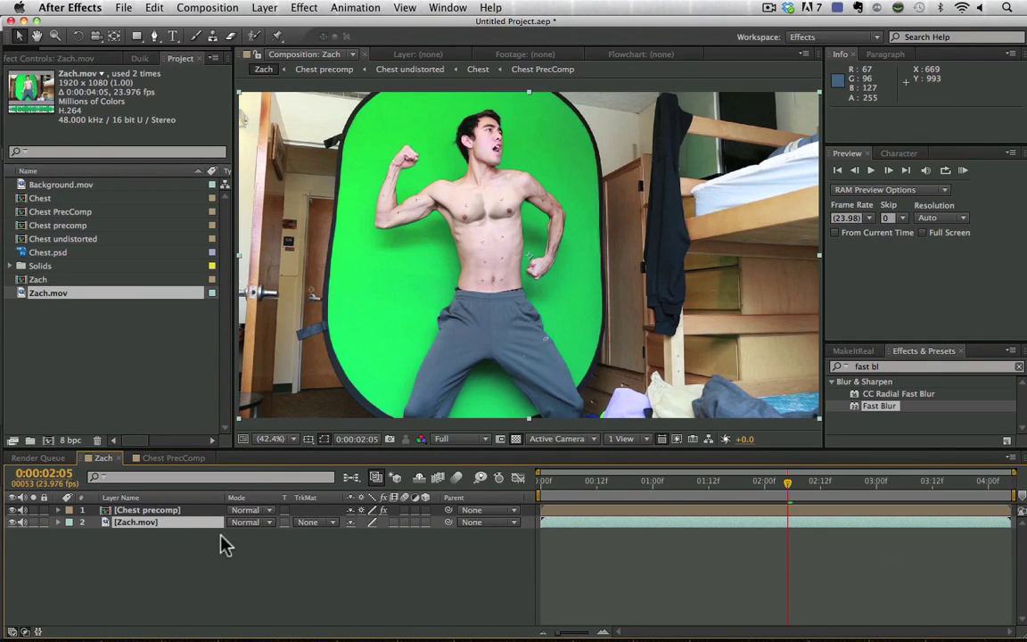
Solo the Chest precomp layer on and off to compare the chest patch with the full shot.
{"action": "left_click", "coordinate": [34, 510]}
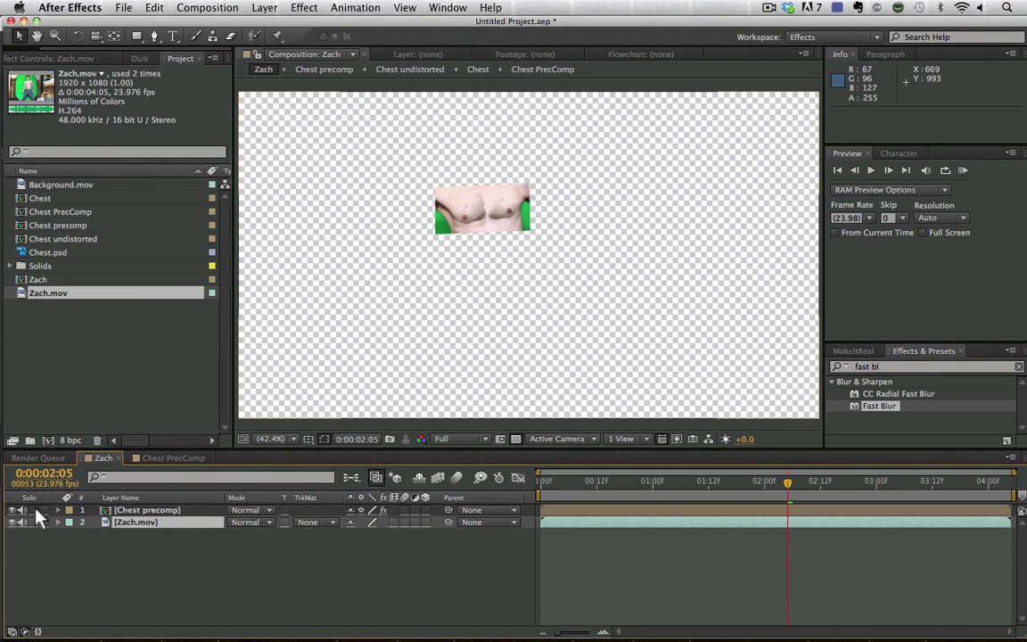
{"action": "left_click", "coordinate": [33, 509]}
{"action": "left_click", "coordinate": [34, 510]}
{"action": "left_click", "coordinate": [33, 510]}
{"action": "left_click", "coordinate": [187, 599]}
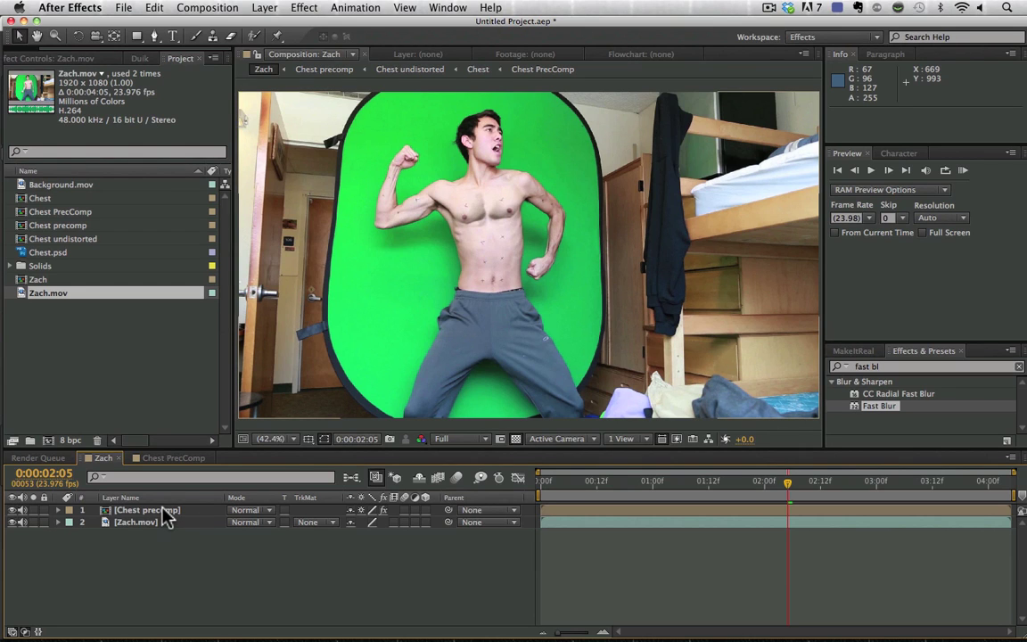
Open the Chest precomp composition and scrub through the stabilized chest, returning to 0:00:02:05.
{"action": "double_click", "coordinate": [162, 513]}
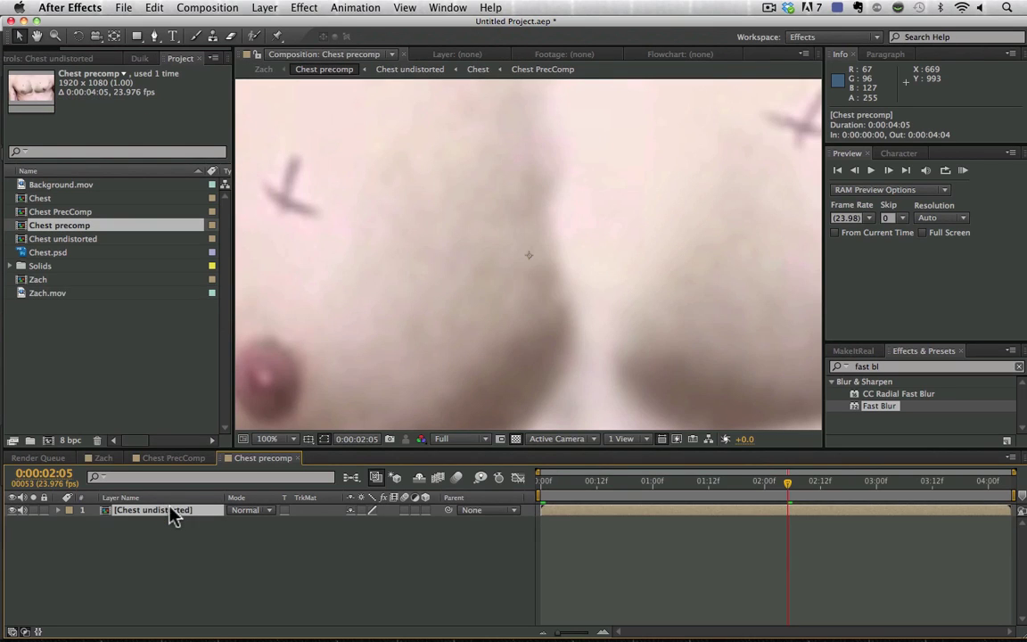
{"action": "key", "text": "shift+question"}
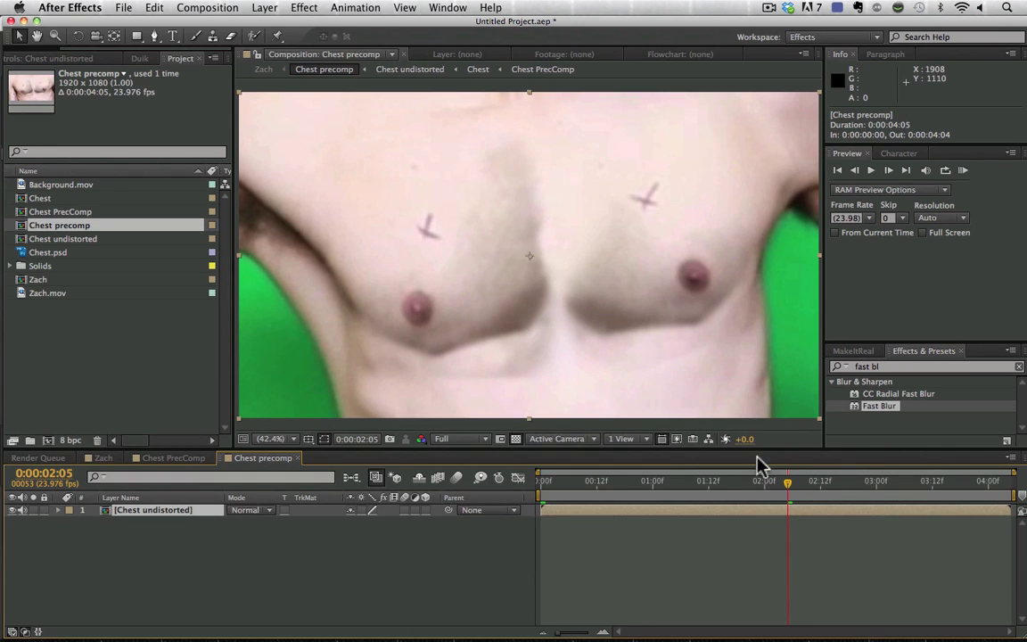
{"action": "left_click_drag", "start_coordinate": [733, 487], "coordinate": [788, 488]}
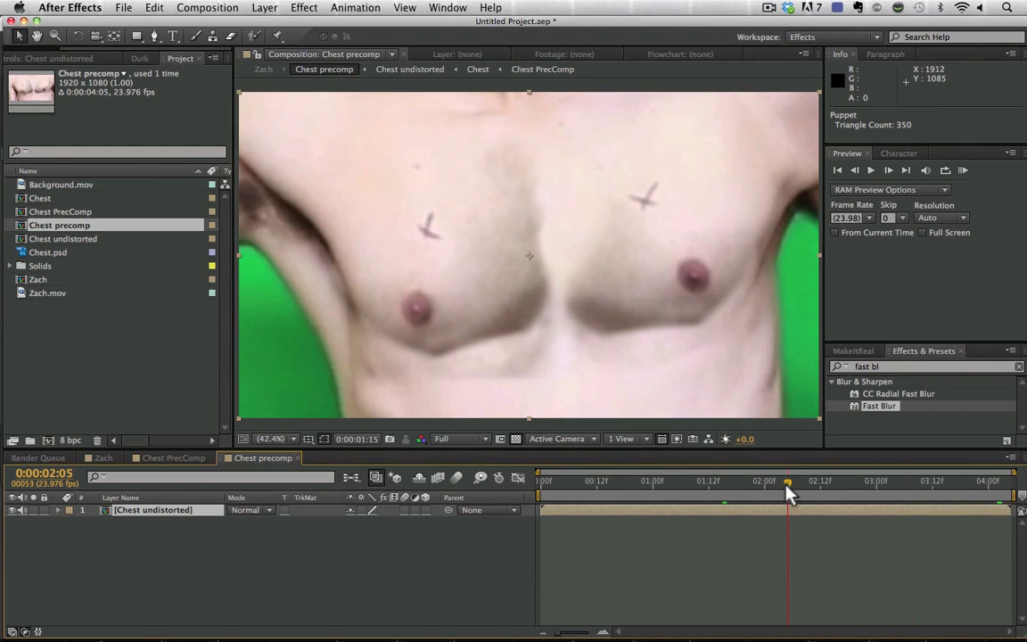
Find the Mesh Warp effect and apply it to the Chest undistorted layer.
{"action": "left_click", "coordinate": [882, 366]}
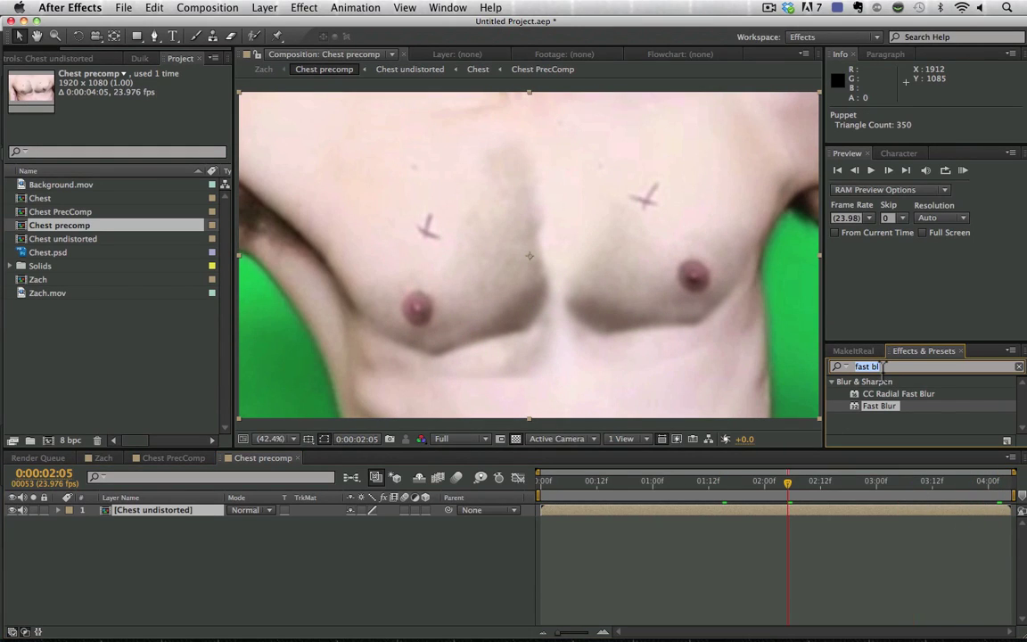
{"action": "type", "text": "warp"}
{"action": "scroll", "coordinate": [887, 395], "scroll_direction": "down", "scroll_amount": 3}
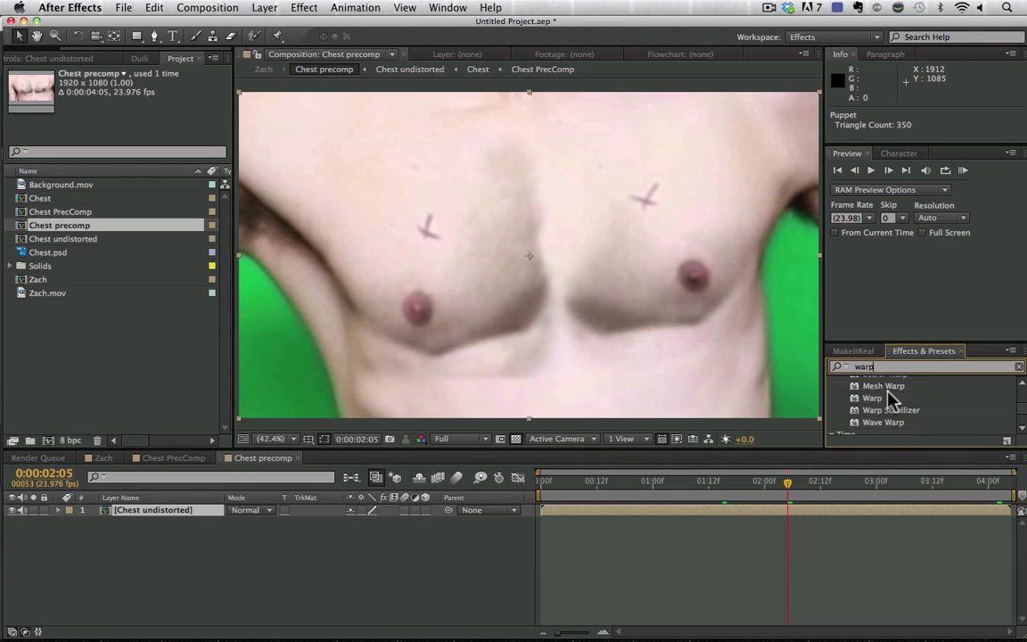
{"action": "left_click_drag", "start_coordinate": [885, 387], "coordinate": [844, 518]}
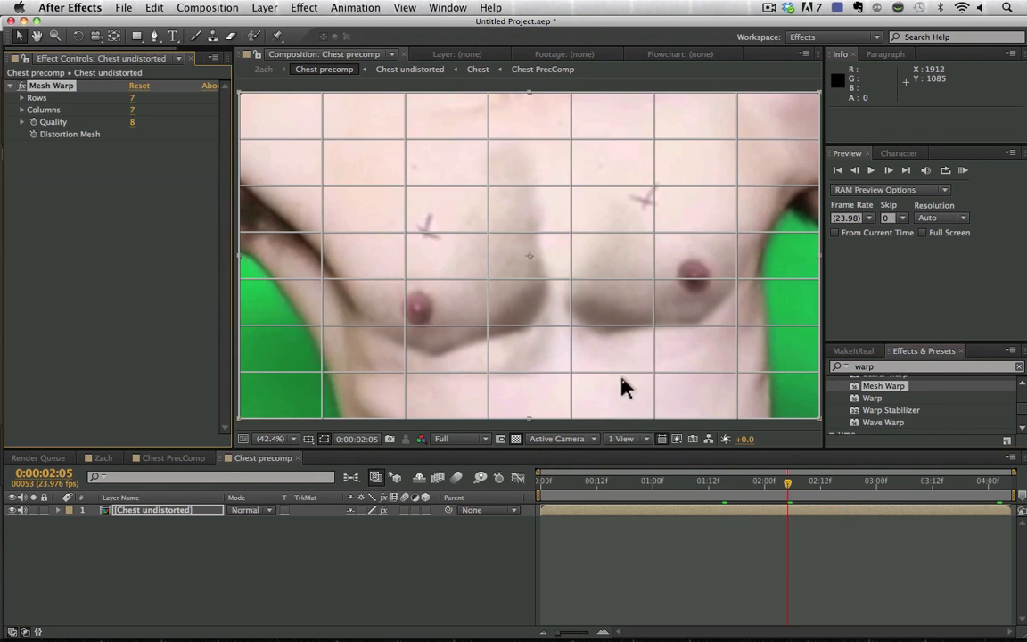
Set the Mesh Warp grid to 4 rows and 6 columns.
{"action": "left_click", "coordinate": [134, 98]}
{"action": "type", "text": "4"}
{"action": "left_click", "coordinate": [135, 110]}
{"action": "type", "text": "4"}
{"action": "key", "text": "Return"}
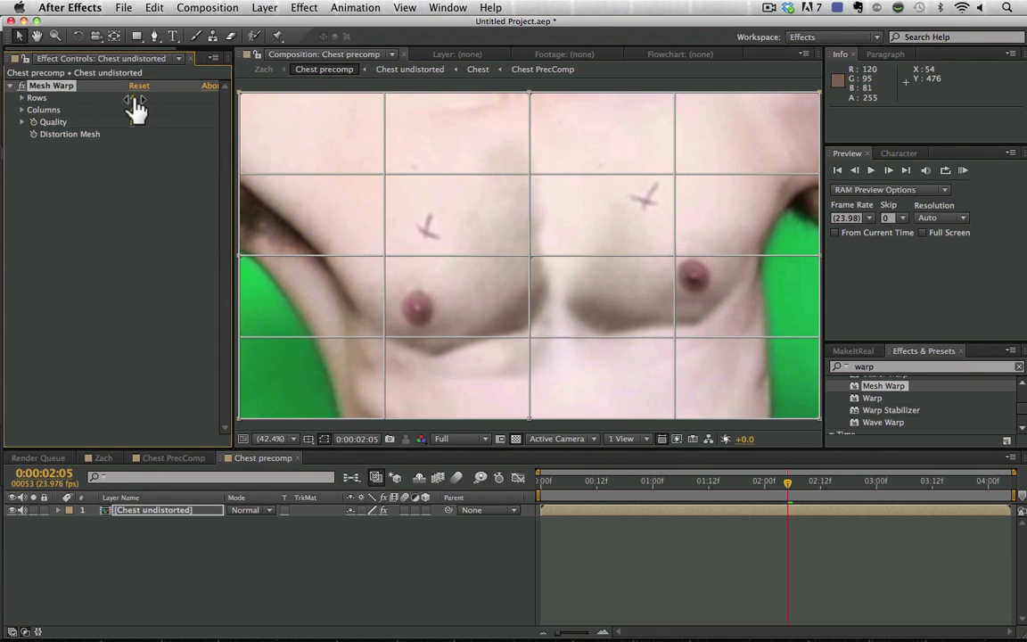
{"action": "left_click", "coordinate": [133, 98]}
{"action": "type", "text": "6"}
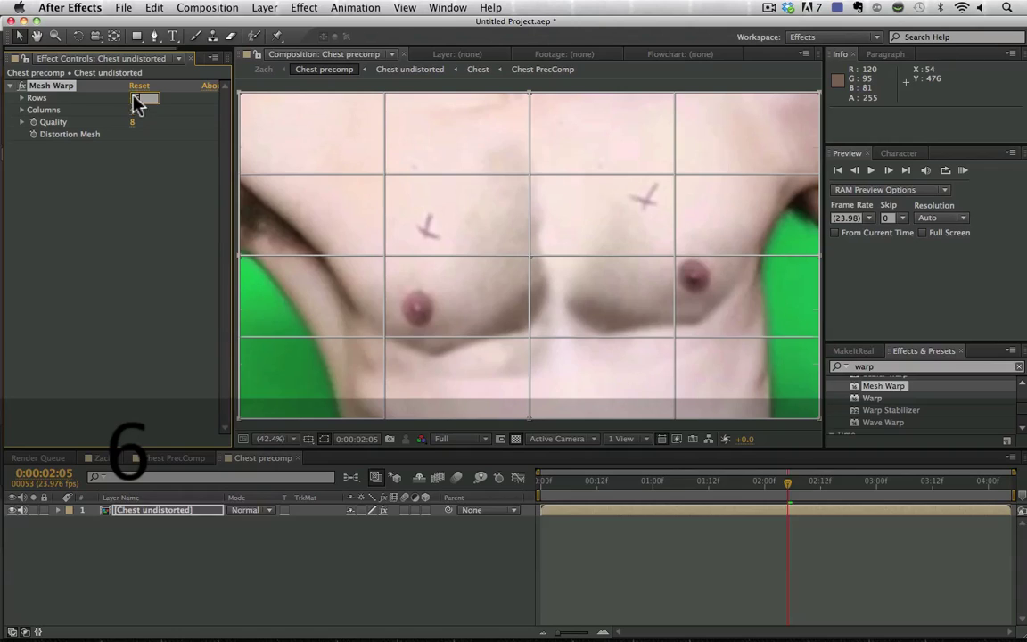
{"action": "key", "text": "Return"}
{"action": "key", "text": "super+z"}
{"action": "type", "text": "6"}
{"action": "key", "text": "Return"}
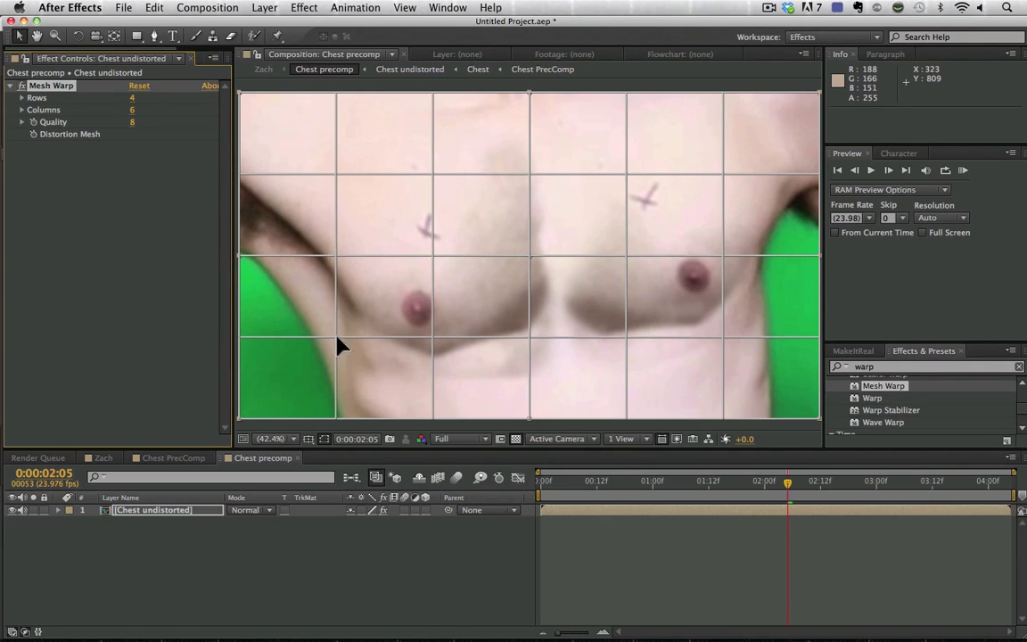
Start keyframing the Distortion Mesh at 0:00:01:06 and move the current time to 0:00:02:05.
{"action": "left_click_drag", "start_coordinate": [725, 494], "coordinate": [685, 495]}
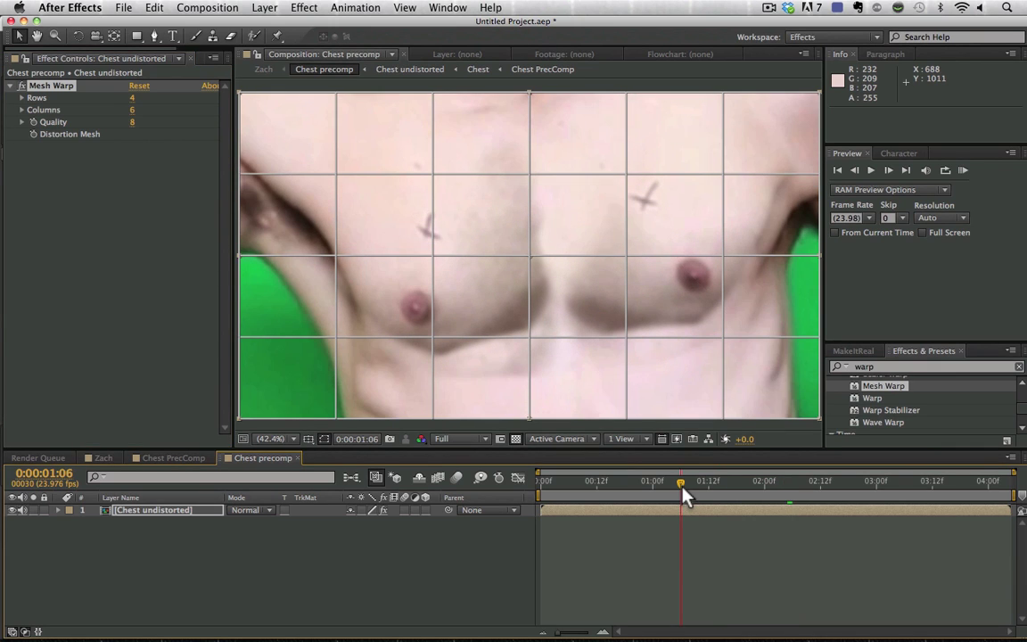
{"action": "left_click", "coordinate": [40, 131]}
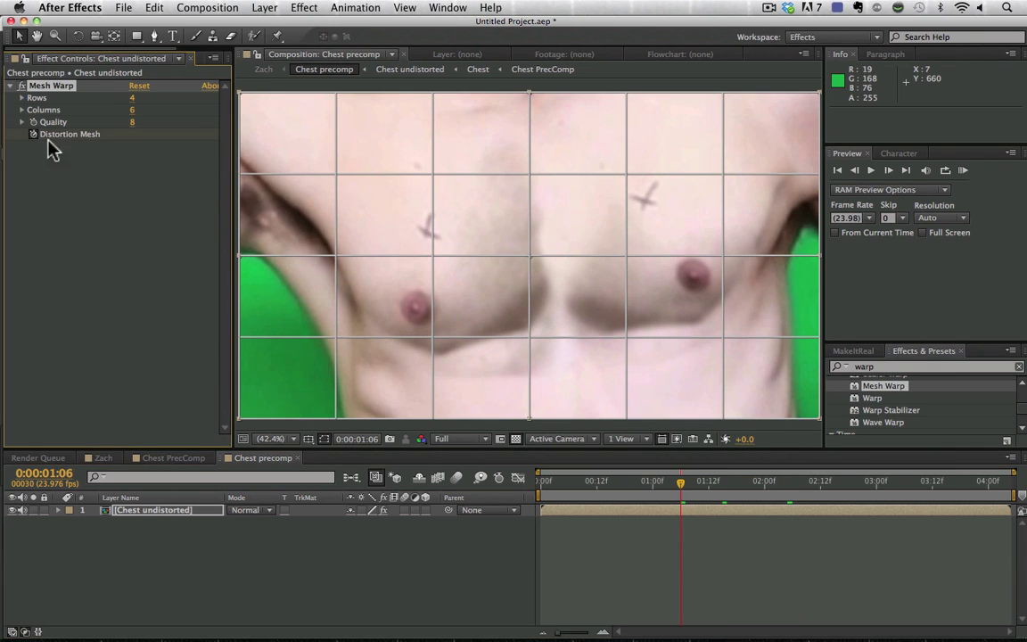
{"action": "left_click", "coordinate": [788, 495]}
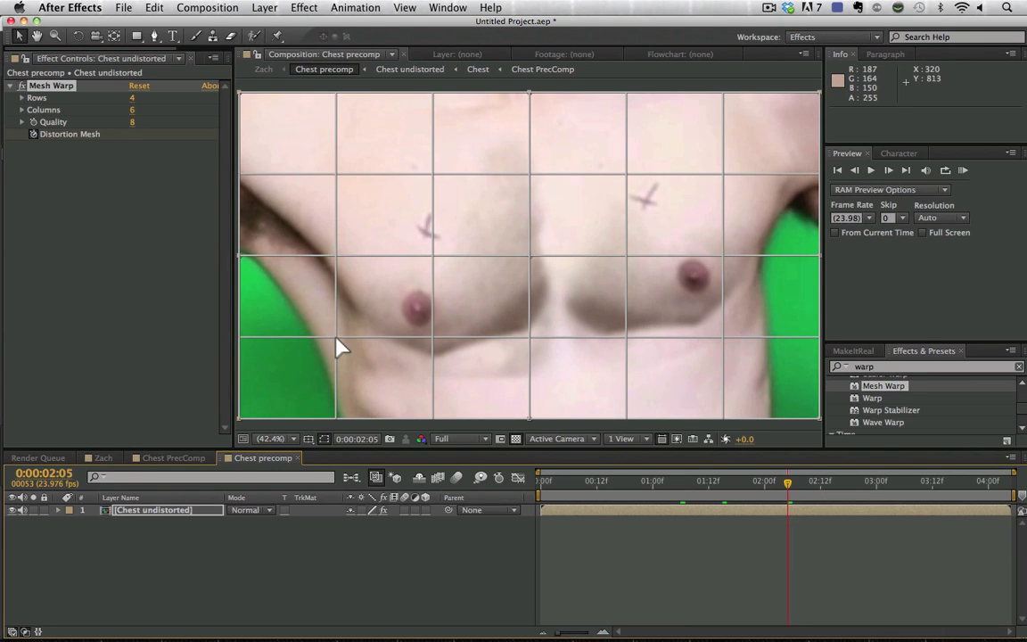
Pull the mesh points at the outer sides of both pectorals outward and those along their lower edges slightly down, and deselect the layer.
{"action": "left_click_drag", "start_coordinate": [340, 336], "coordinate": [311, 350]}
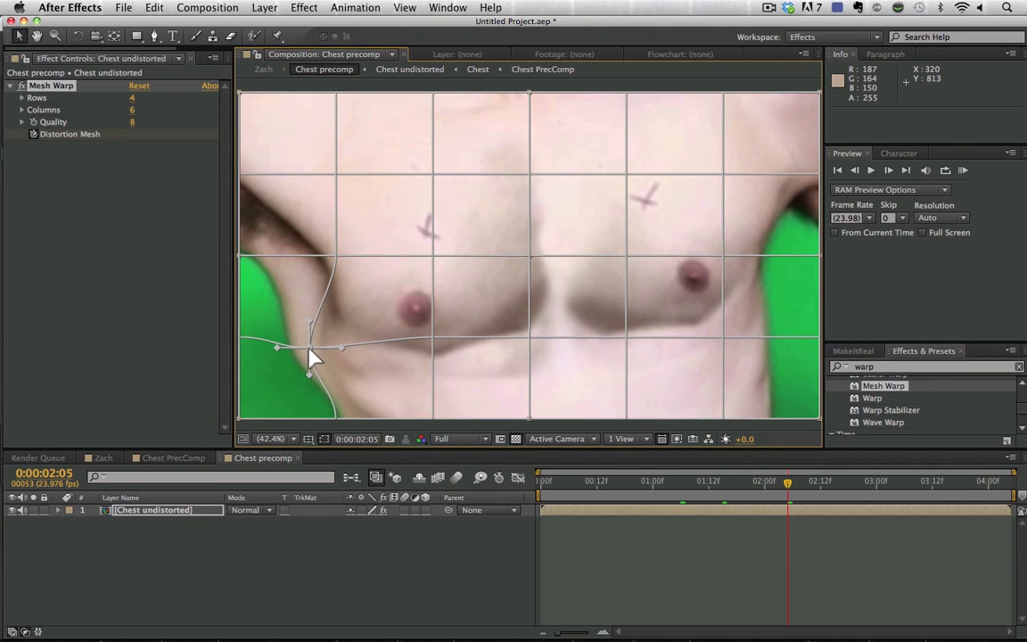
{"action": "left_click_drag", "start_coordinate": [336, 257], "coordinate": [315, 260]}
{"action": "left_click_drag", "start_coordinate": [433, 338], "coordinate": [434, 343]}
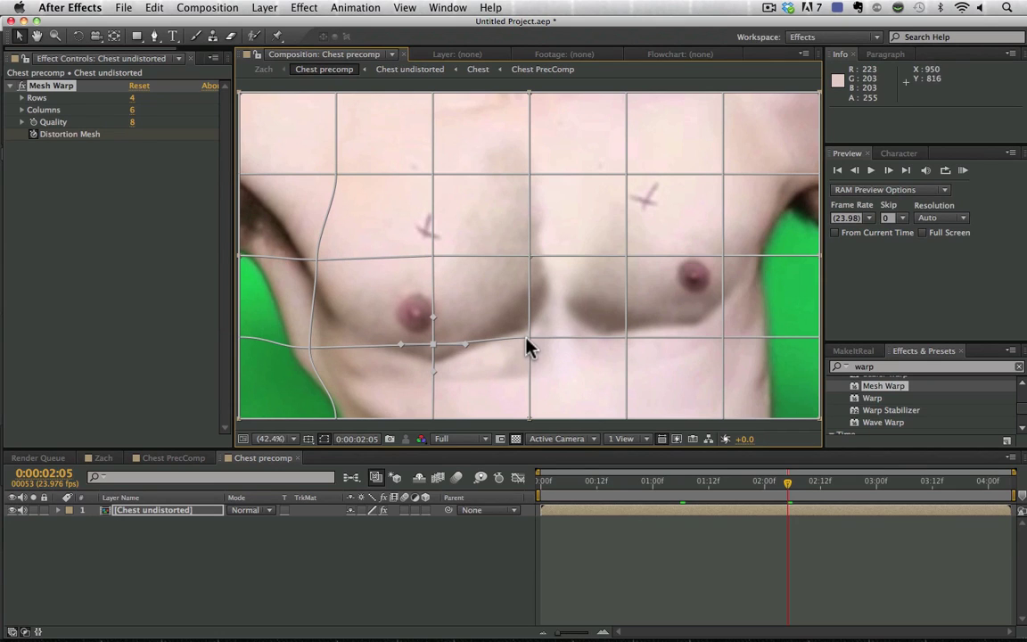
{"action": "left_click_drag", "start_coordinate": [622, 338], "coordinate": [622, 342]}
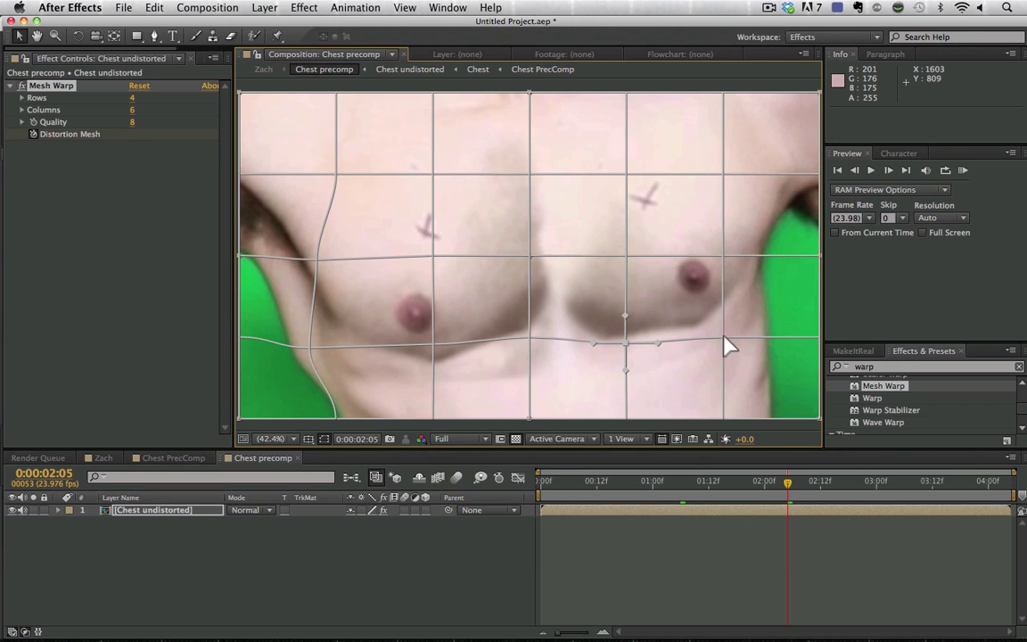
{"action": "left_click_drag", "start_coordinate": [723, 256], "coordinate": [740, 256]}
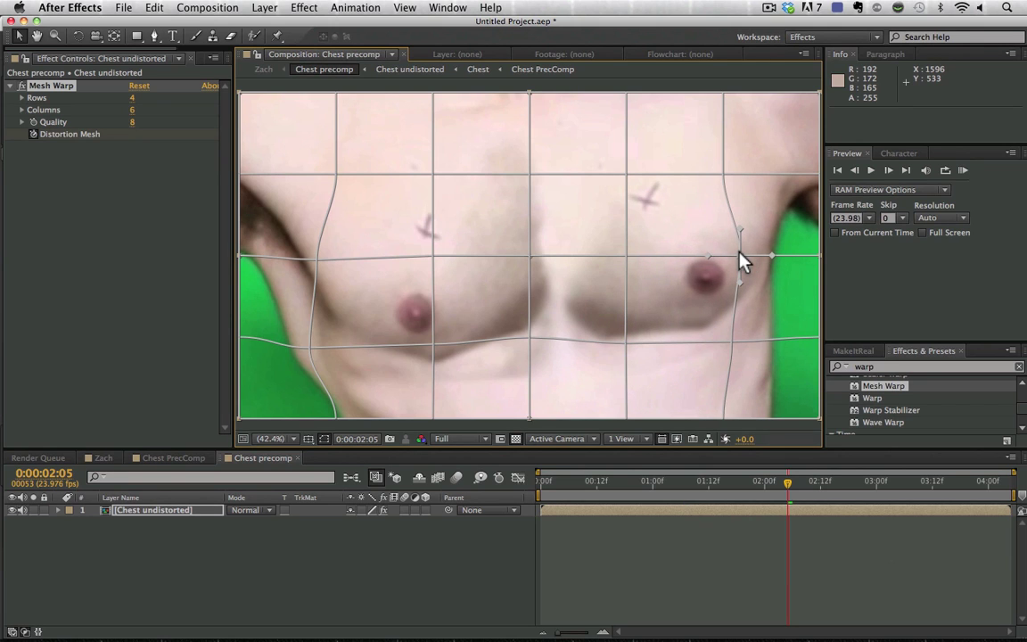
{"action": "key", "text": "F2"}
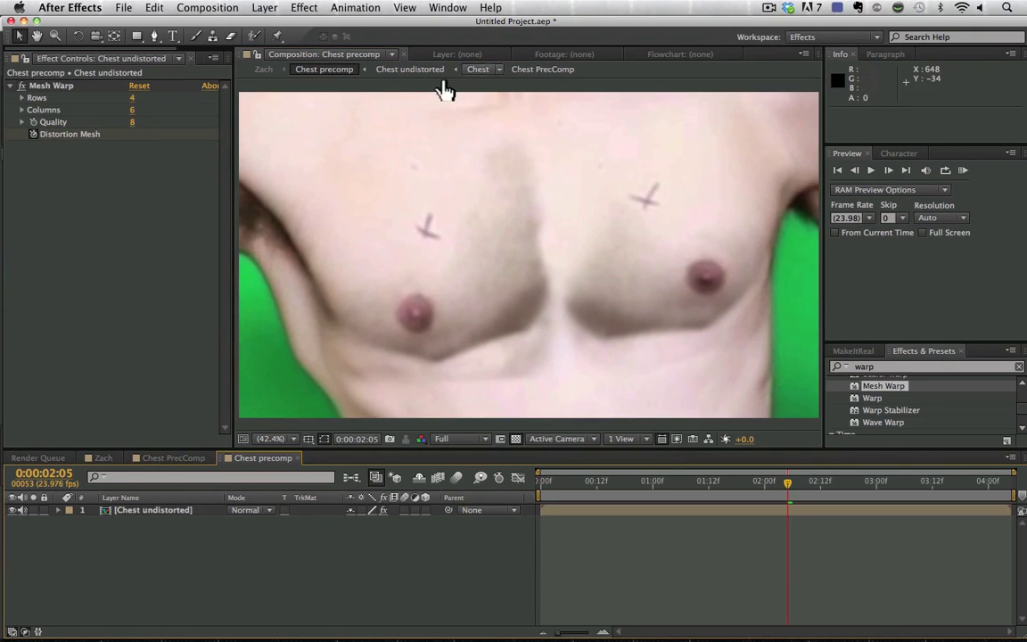
Toggle Mesh Warp off and on to compare the chest before and after, leaving the effect enabled.
{"action": "left_click", "coordinate": [21, 87]}
{"action": "left_click", "coordinate": [21, 87]}
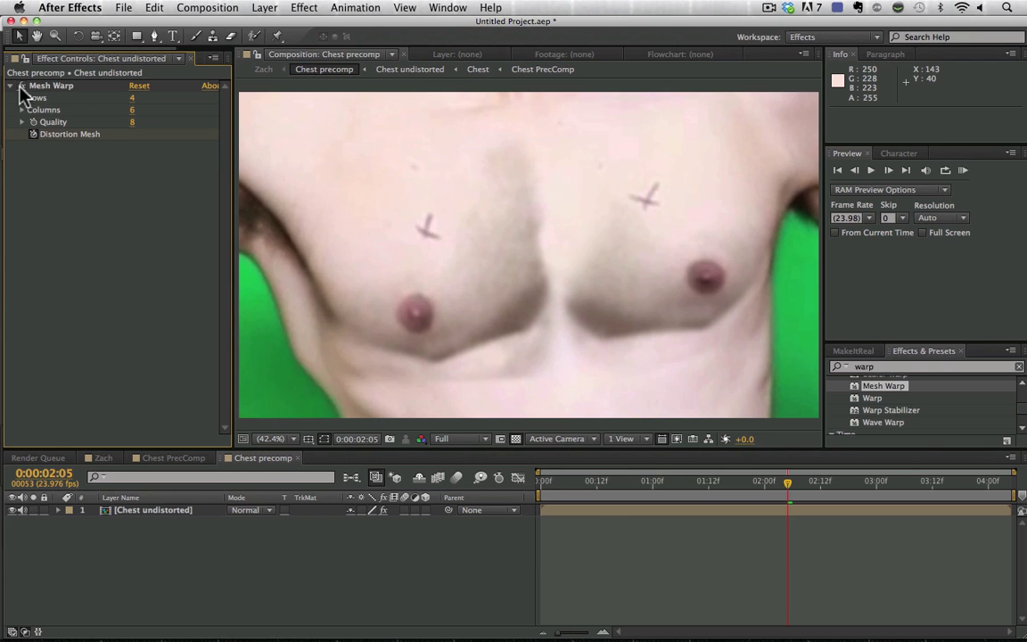
{"action": "left_click", "coordinate": [20, 86]}
{"action": "left_click", "coordinate": [20, 87]}
{"action": "left_click", "coordinate": [21, 87]}
{"action": "left_click", "coordinate": [20, 87]}
{"action": "left_click", "coordinate": [20, 86]}
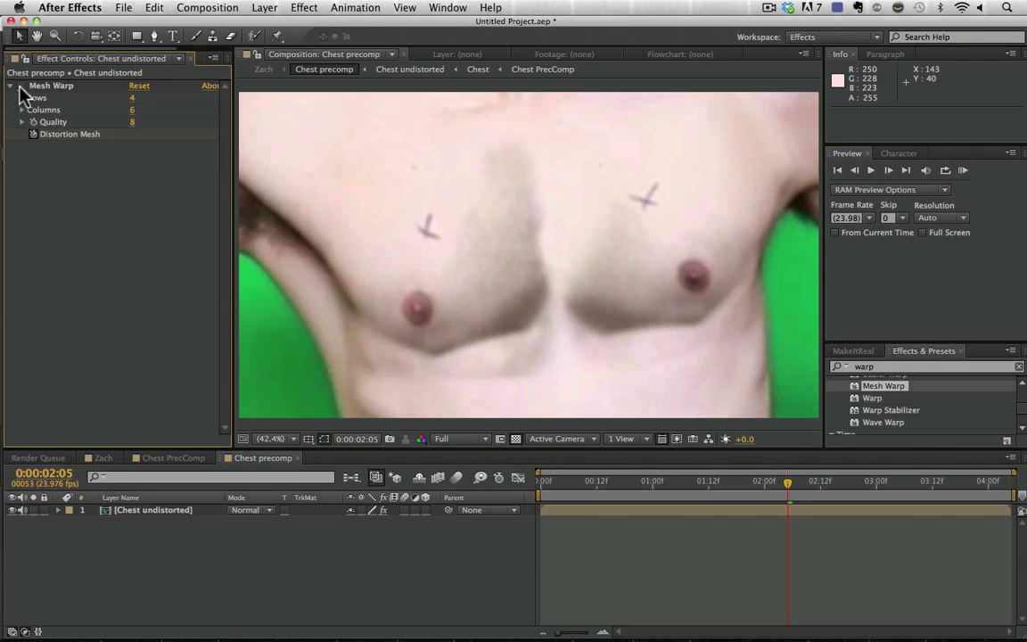
{"action": "left_click", "coordinate": [20, 86]}
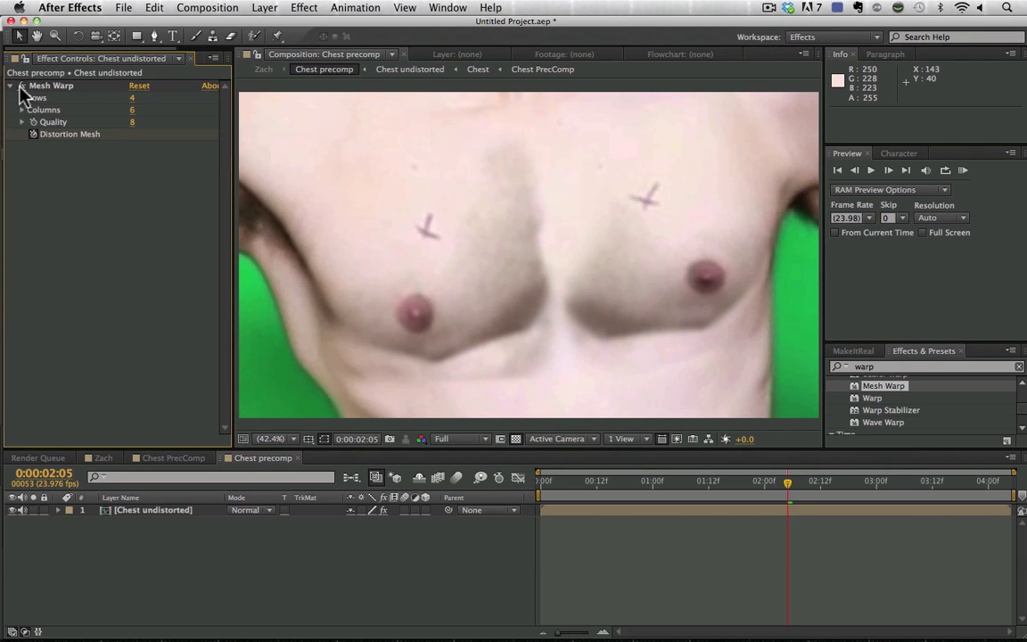
Create a new adjustment layer above the Chest undistorted layer.
{"action": "left_click", "coordinate": [153, 507]}
{"action": "left_click", "coordinate": [265, 539]}
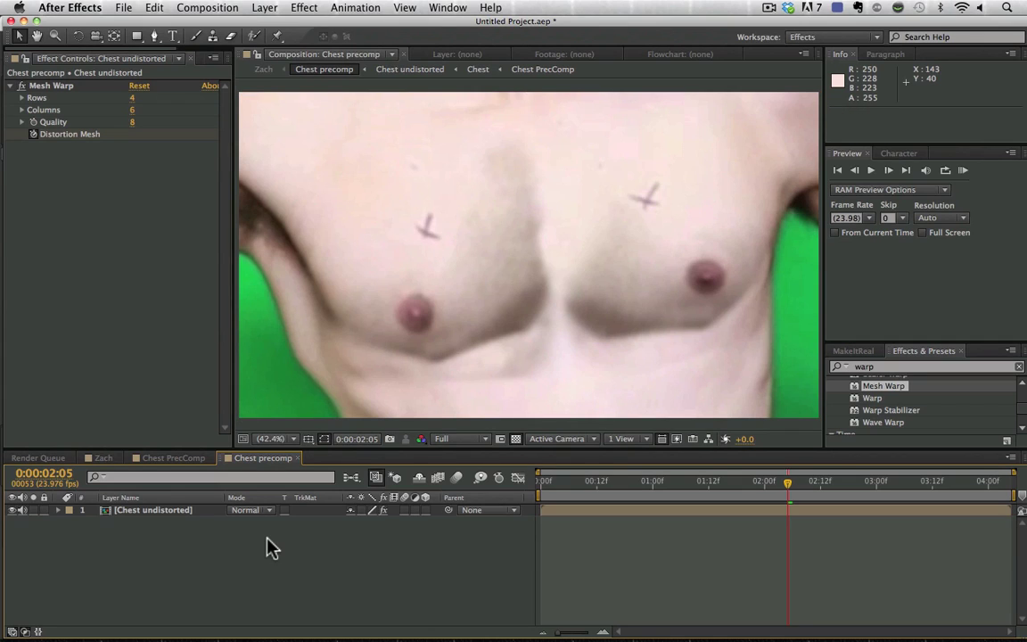
{"action": "left_click", "coordinate": [263, 7]}
{"action": "mouse_move", "coordinate": [285, 25]}
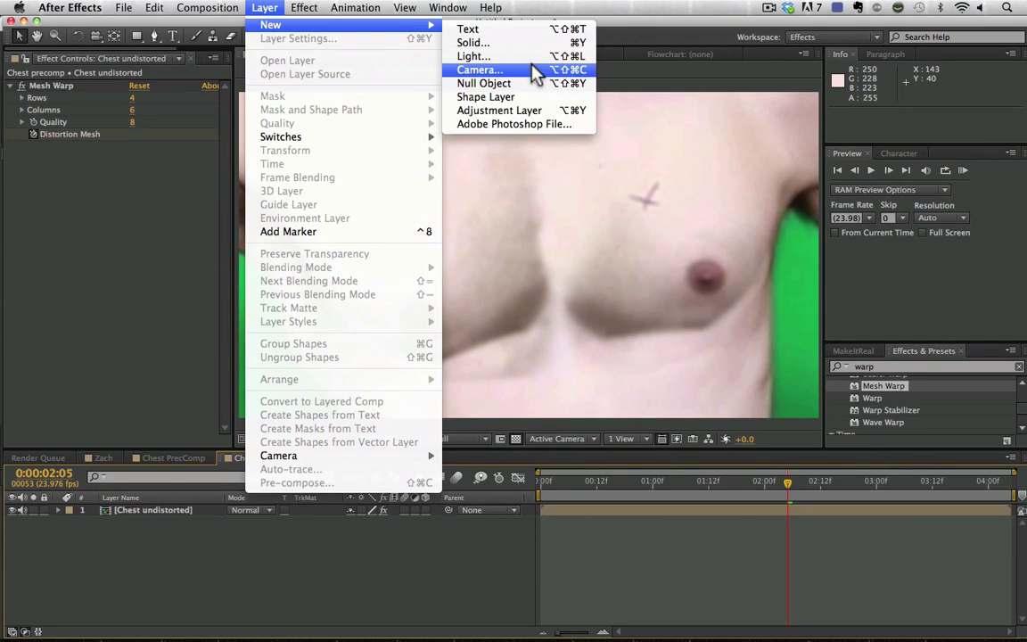
{"action": "left_click", "coordinate": [499, 110]}
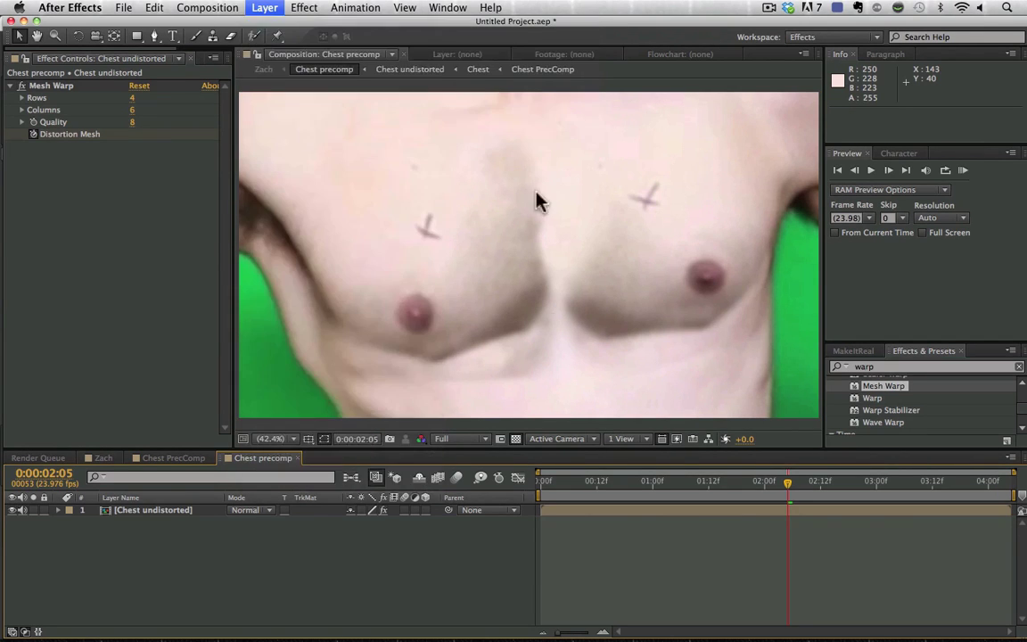
Search the effects for bulge and apply Bulge to the adjustment layer.
{"action": "left_click", "coordinate": [940, 375]}
{"action": "type", "text": "bul"}
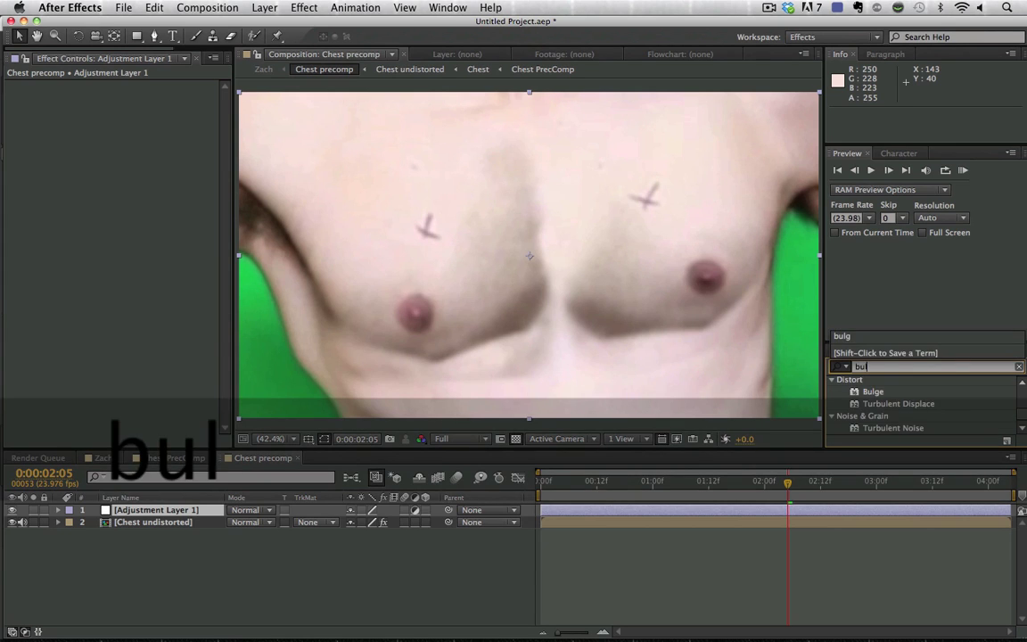
{"action": "type", "text": "ge"}
{"action": "left_click_drag", "start_coordinate": [872, 393], "coordinate": [830, 513]}
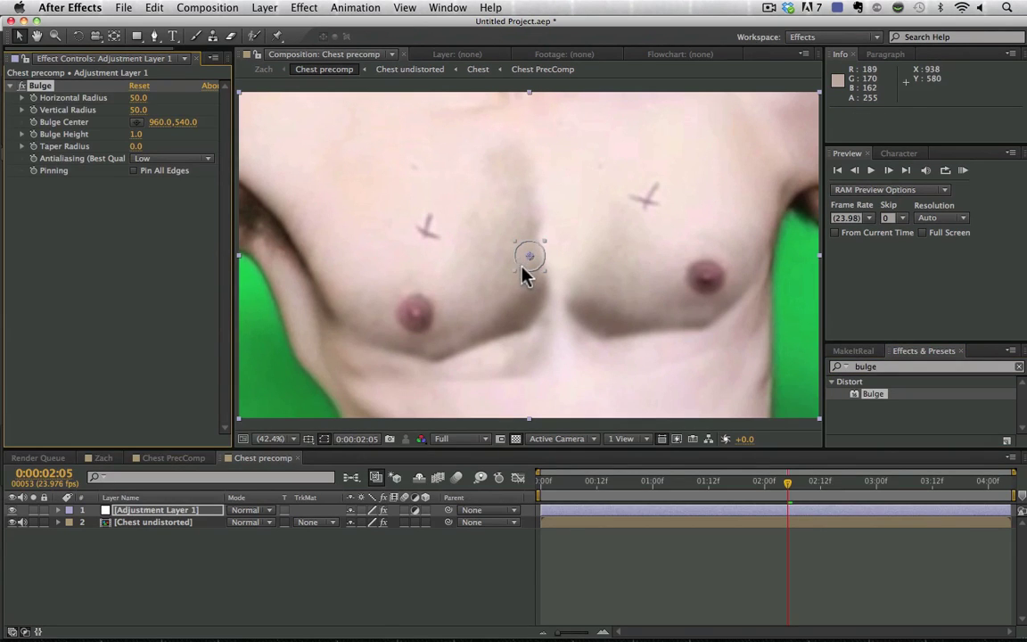
Center the bulge at 625.1, 469.4 on the left-hand pectoral and enlarge it to a 431.6 horizontal and 396.3 vertical radius.
{"action": "key", "text": "super+z"}
{"action": "left_click", "coordinate": [136, 121]}
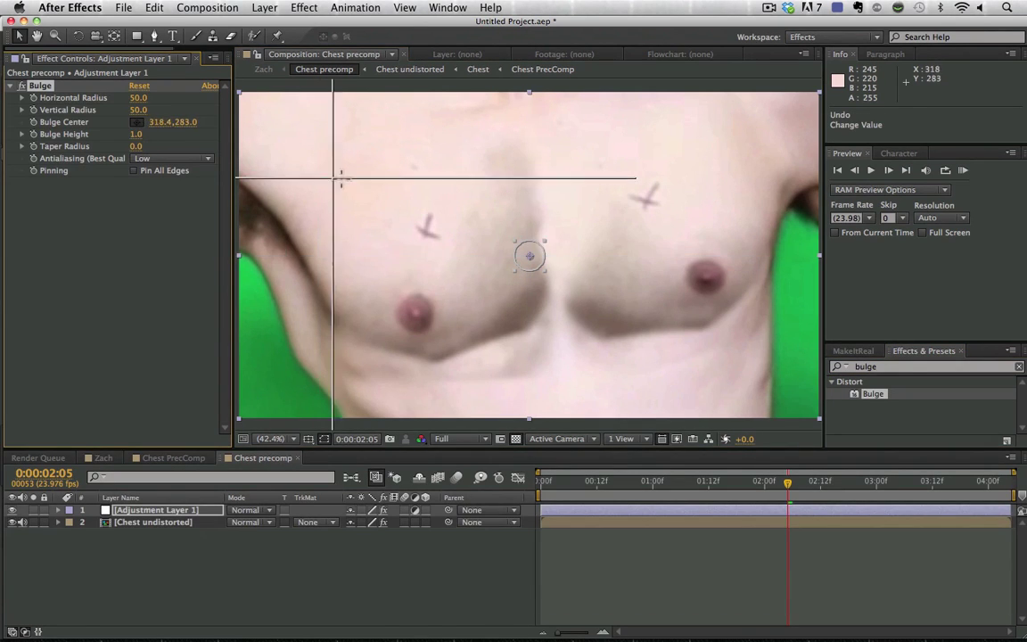
{"action": "left_click", "coordinate": [429, 236]}
{"action": "left_click_drag", "start_coordinate": [412, 250], "coordinate": [298, 351]}
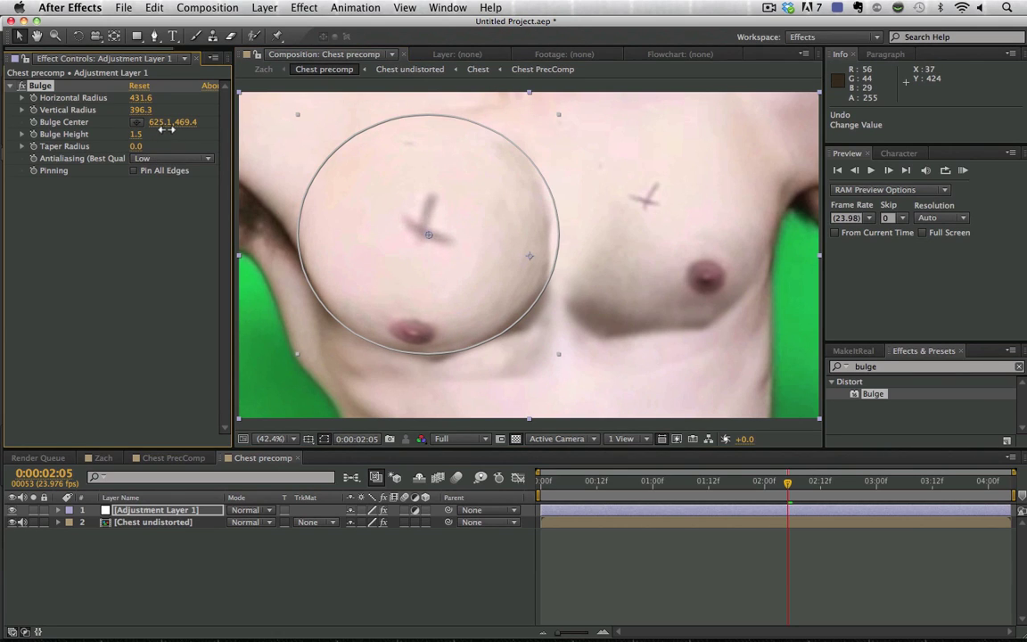
Set the bulge's Taper Radius to 176.0 and its Bulge Height to 1.1.
{"action": "left_click_drag", "start_coordinate": [165, 127], "coordinate": [301, 181]}
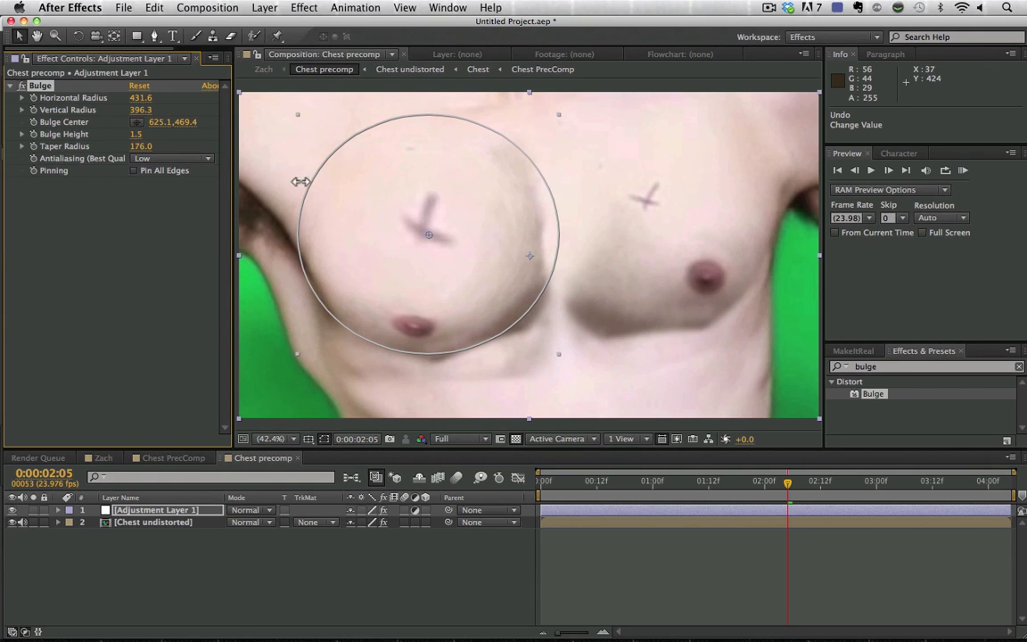
{"action": "left_click_drag", "start_coordinate": [135, 134], "coordinate": [105, 138]}
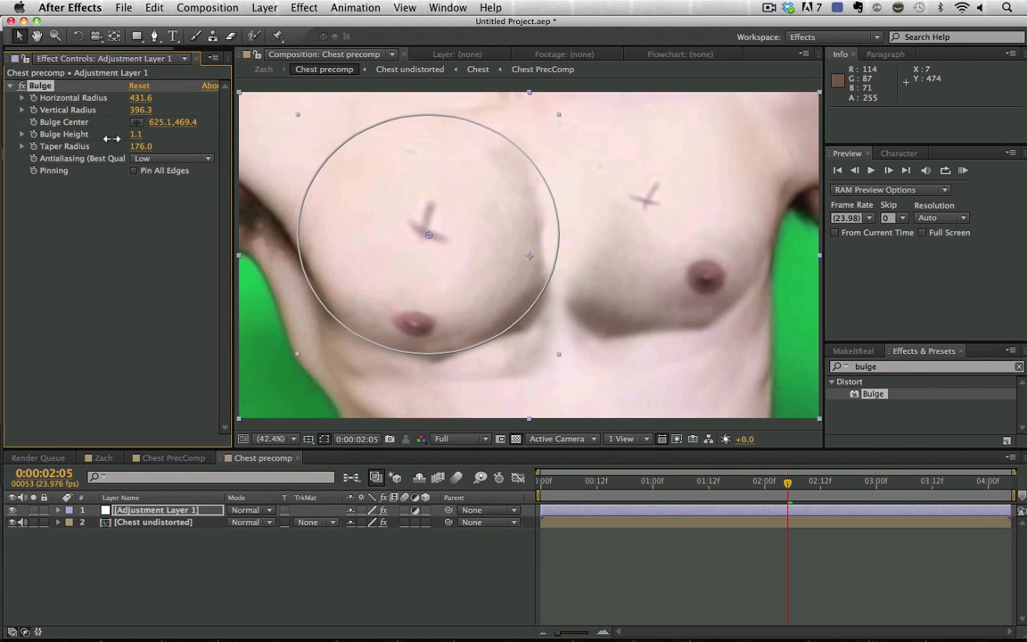
Toggle the Bulge effect off and on to compare the left-hand pectoral with and without the distortion.
{"action": "left_click", "coordinate": [294, 535]}
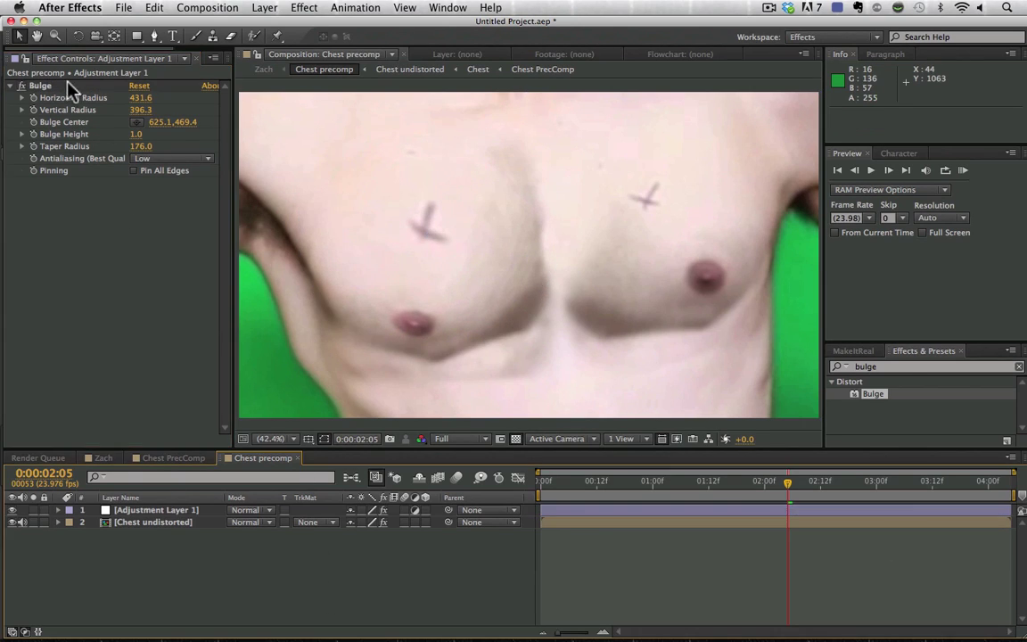
{"action": "left_click", "coordinate": [22, 86]}
{"action": "left_click", "coordinate": [23, 86]}
{"action": "left_click", "coordinate": [22, 86]}
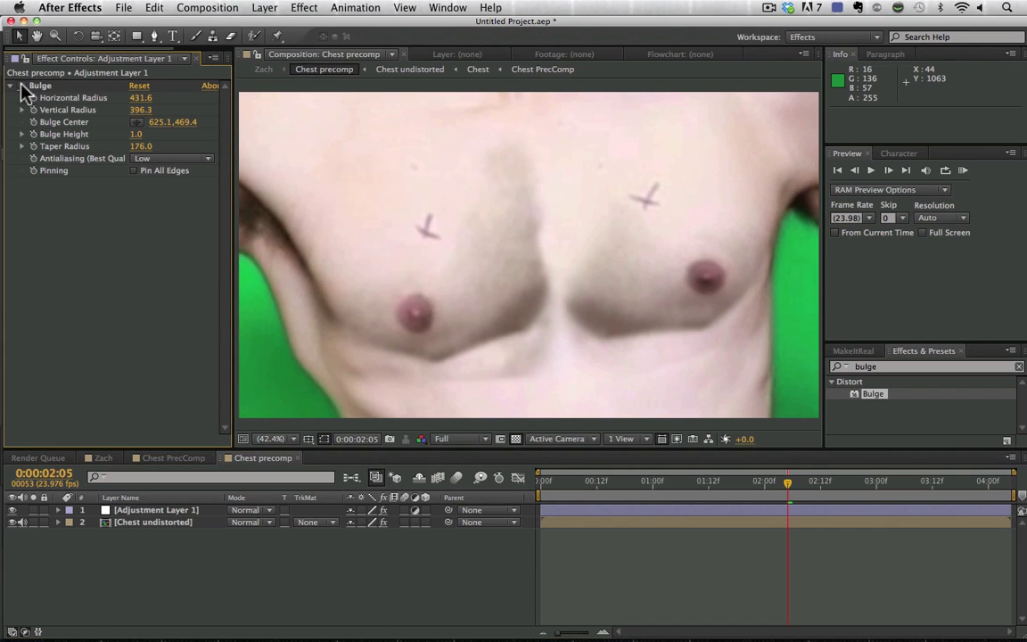
{"action": "left_click", "coordinate": [22, 86]}
{"action": "left_click", "coordinate": [23, 86]}
{"action": "left_click", "coordinate": [22, 86]}
{"action": "left_click", "coordinate": [22, 85]}
{"action": "left_click", "coordinate": [23, 86]}
{"action": "left_click", "coordinate": [22, 85]}
{"action": "left_click", "coordinate": [22, 86]}
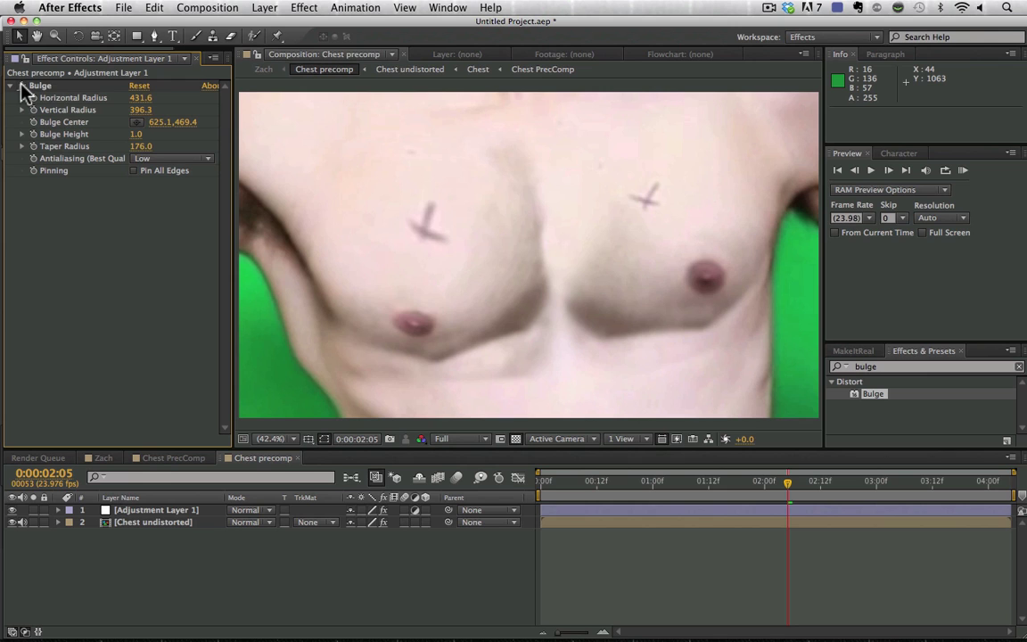
Undo the accidental adjustment layer moves and resize the left-hand bulge to a 530.7 horizontal and 457.6 vertical radius.
{"action": "left_click", "coordinate": [49, 86]}
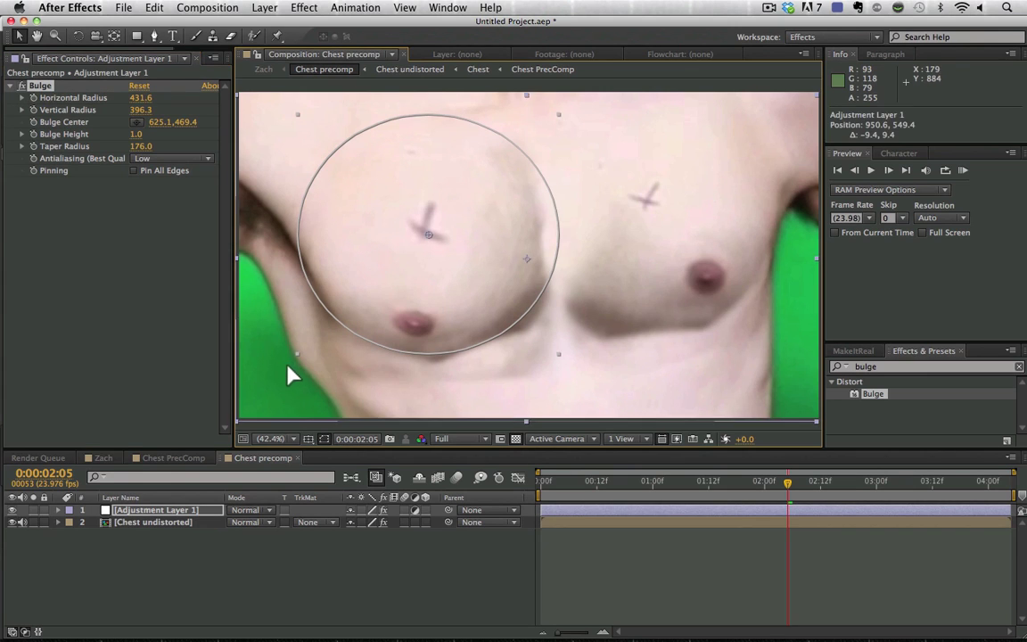
{"action": "key", "text": "super+z"}
{"action": "key", "text": "super+z"}
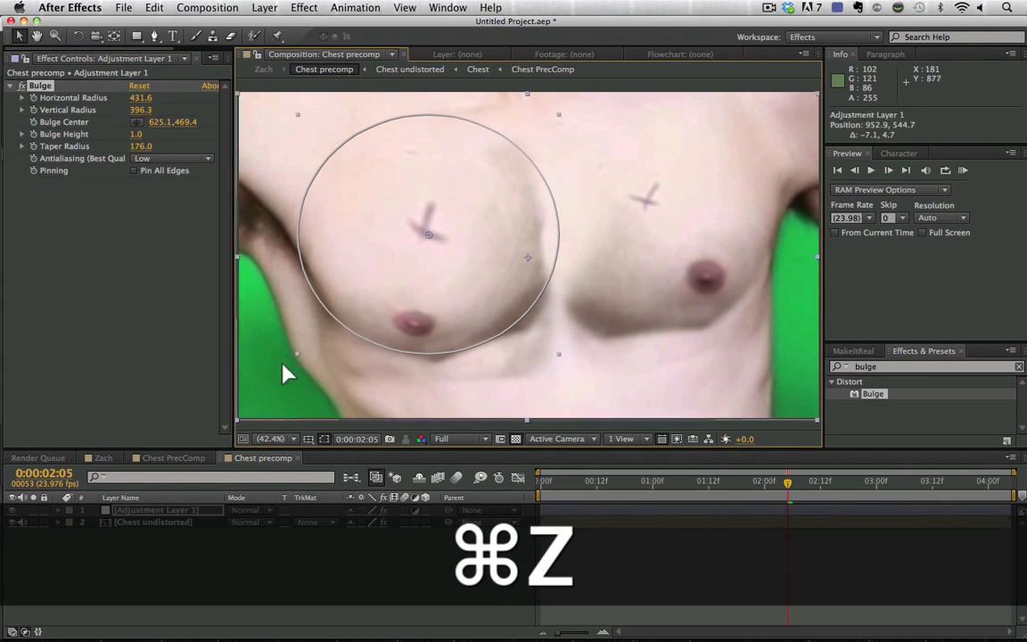
{"action": "key", "text": "super+z"}
{"action": "key", "text": "super+z"}
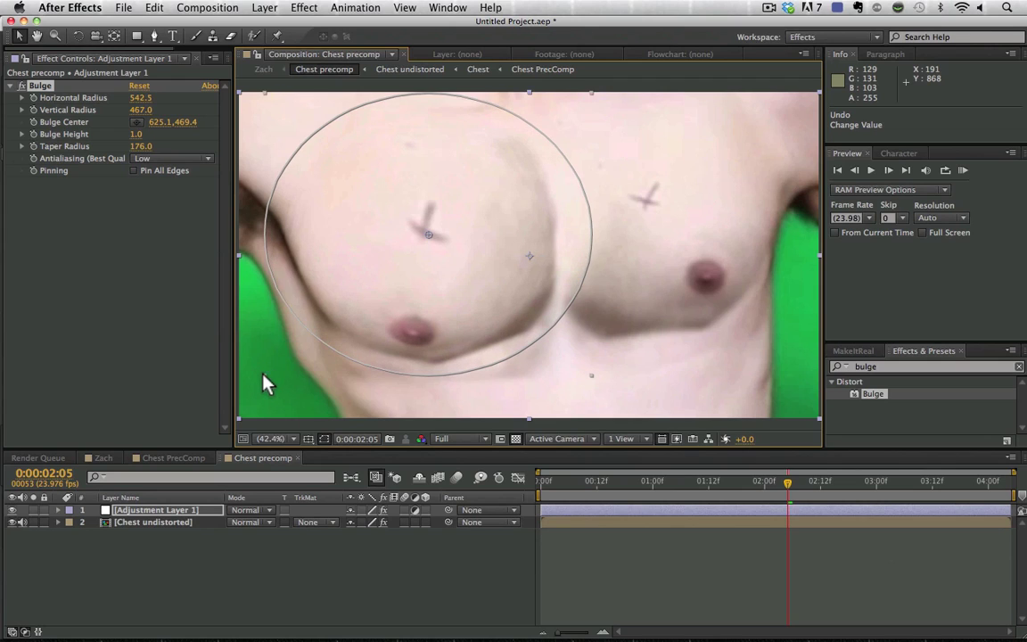
{"action": "key", "text": "super+z"}
{"action": "key", "text": "super+z"}
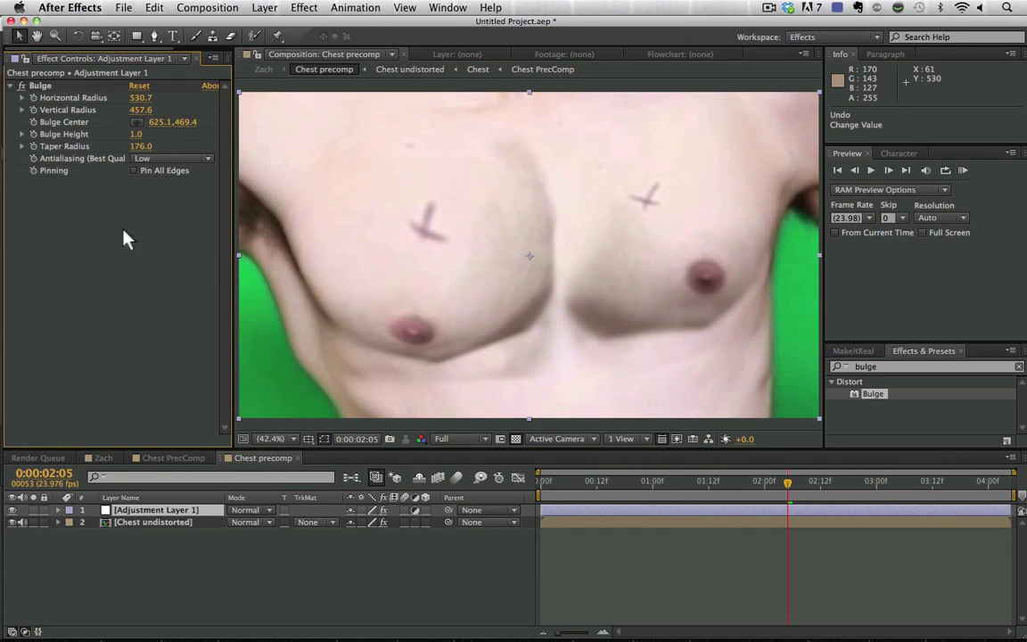
Duplicate the bulge for the right-hand pectoral, centered at 1375.1, 412.8 with a 419.9 horizontal and 382.1 vertical radius.
{"action": "key", "text": "super+d"}
{"action": "left_click_drag", "start_coordinate": [430, 241], "coordinate": [649, 212]}
{"action": "left_click_drag", "start_coordinate": [497, 356], "coordinate": [530, 334]}
{"action": "mouse_move", "coordinate": [650, 221]}
{"action": "left_mouse_down"}
{"action": "mouse_move", "coordinate": [658, 237]}
{"action": "mouse_move", "coordinate": [657, 226]}
{"action": "left_mouse_up"}
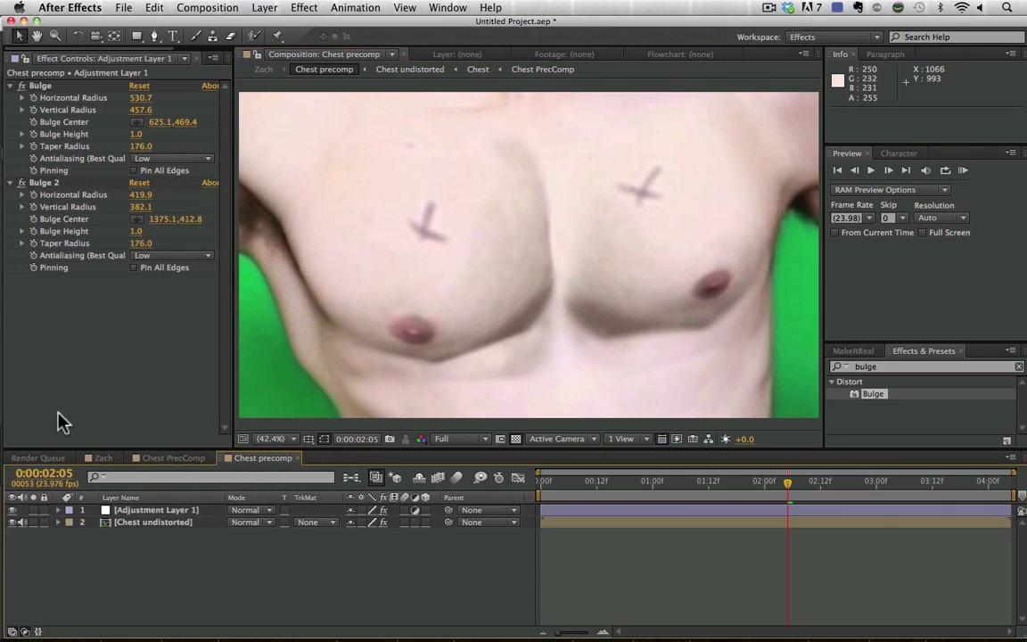
Toggle the adjustment layer's visibility to compare the chest with and without both bulges.
{"action": "left_click", "coordinate": [13, 510]}
{"action": "left_click", "coordinate": [12, 510]}
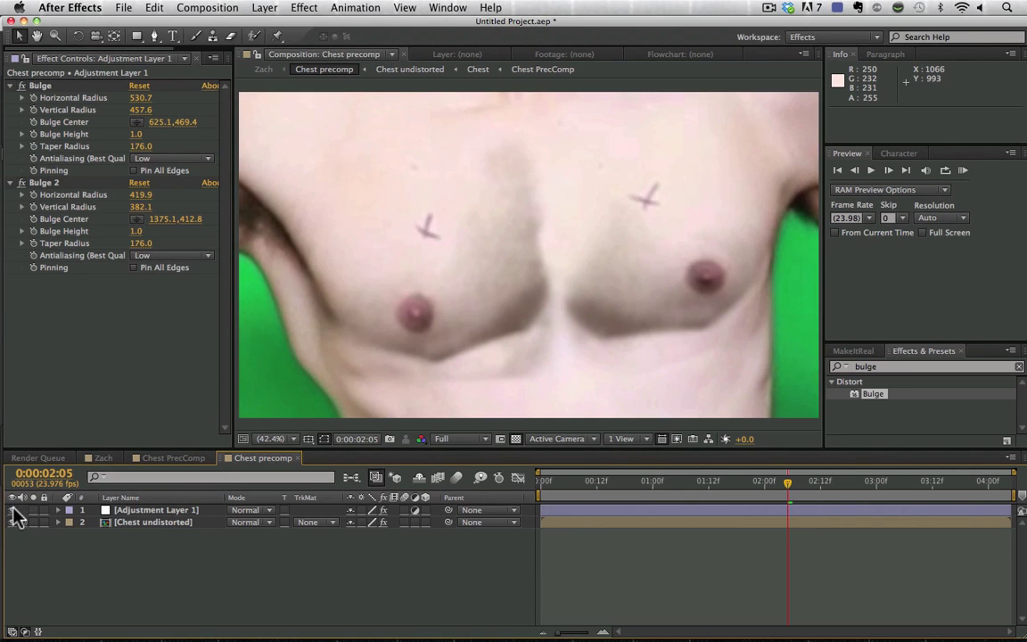
{"action": "left_click", "coordinate": [12, 510]}
{"action": "left_click", "coordinate": [13, 510]}
{"action": "left_click", "coordinate": [12, 509]}
{"action": "left_click", "coordinate": [12, 510]}
{"action": "left_click", "coordinate": [12, 510]}
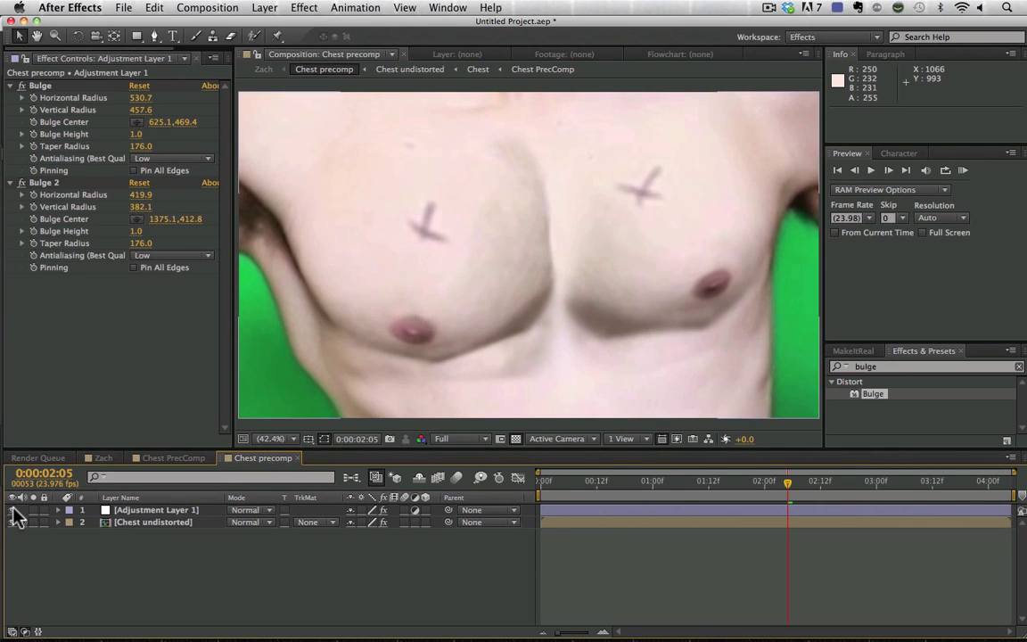
Examine the bulged chest in the Zach composition, toggling the Chest precomp layer's visibility to compare it with the original footage.
{"action": "left_click", "coordinate": [103, 458]}
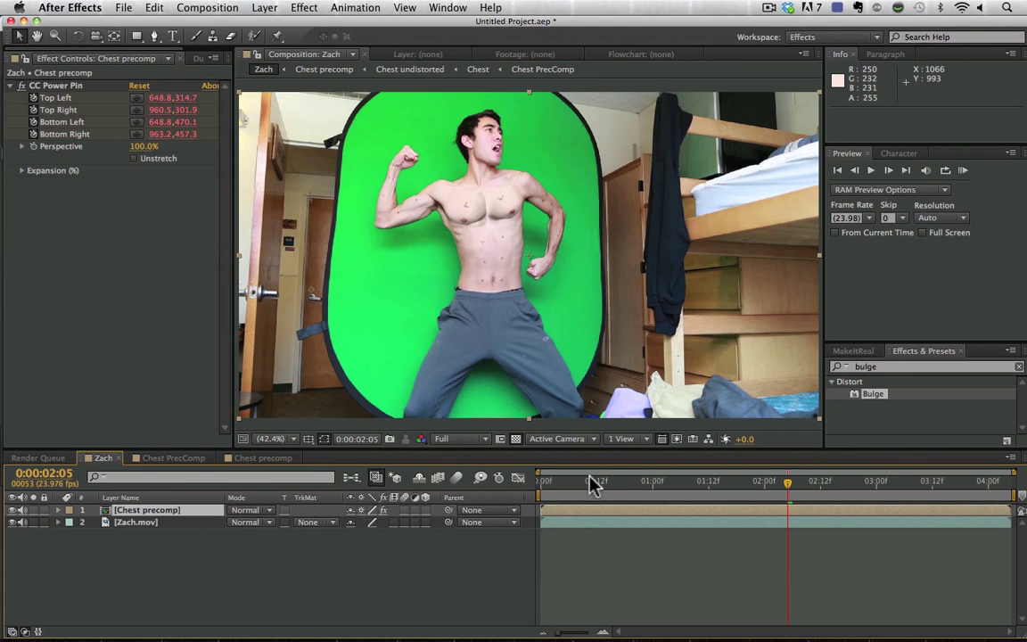
{"action": "scroll", "coordinate": [562, 252], "scroll_direction": "up", "scroll_amount": 3}
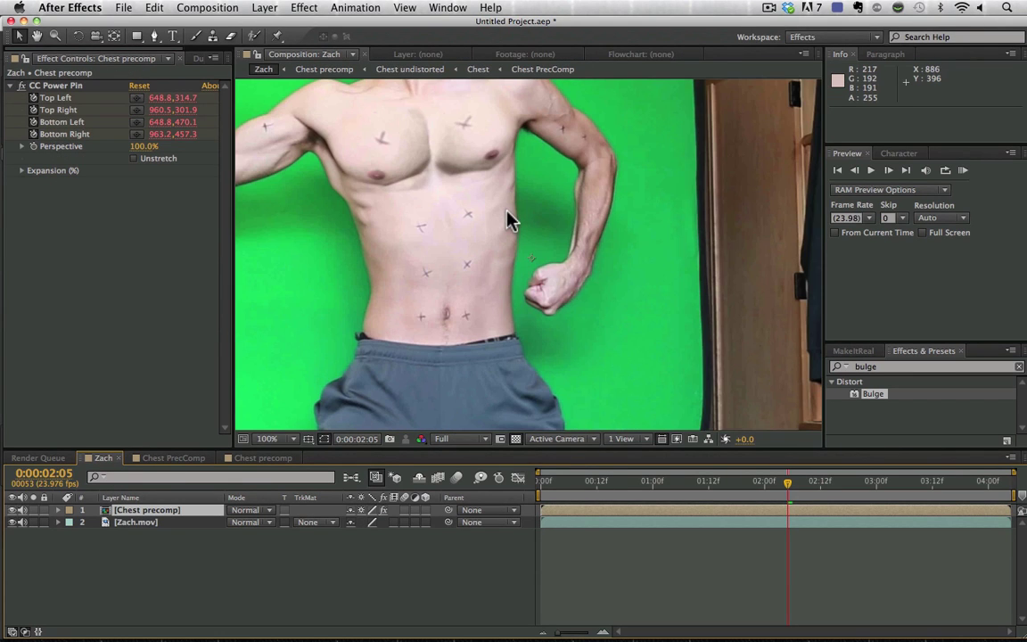
{"action": "scroll", "coordinate": [508, 219], "scroll_direction": "down", "scroll_amount": 2}
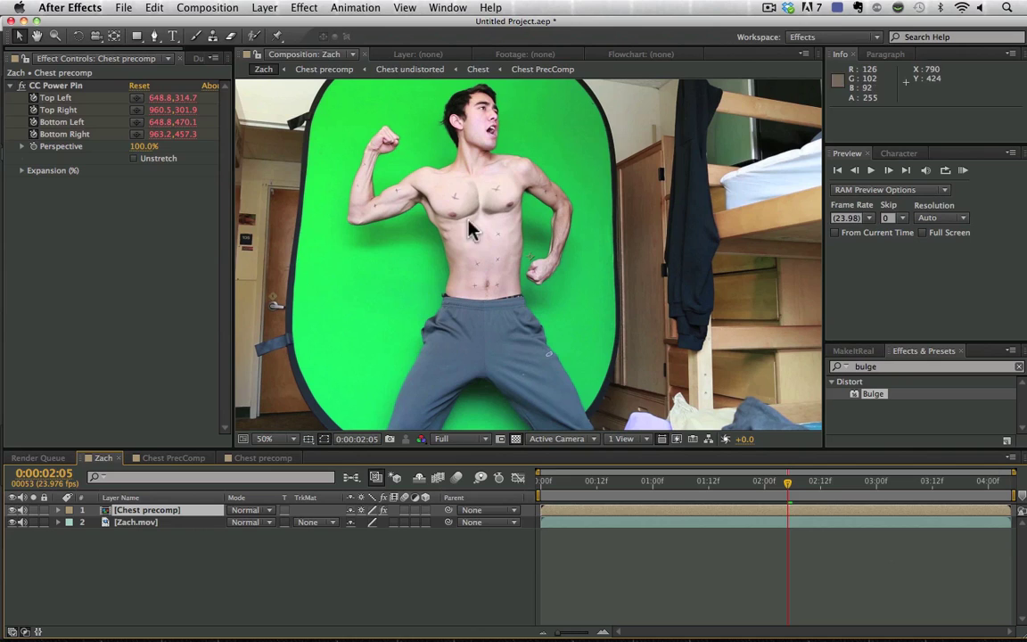
{"action": "left_click", "coordinate": [12, 510]}
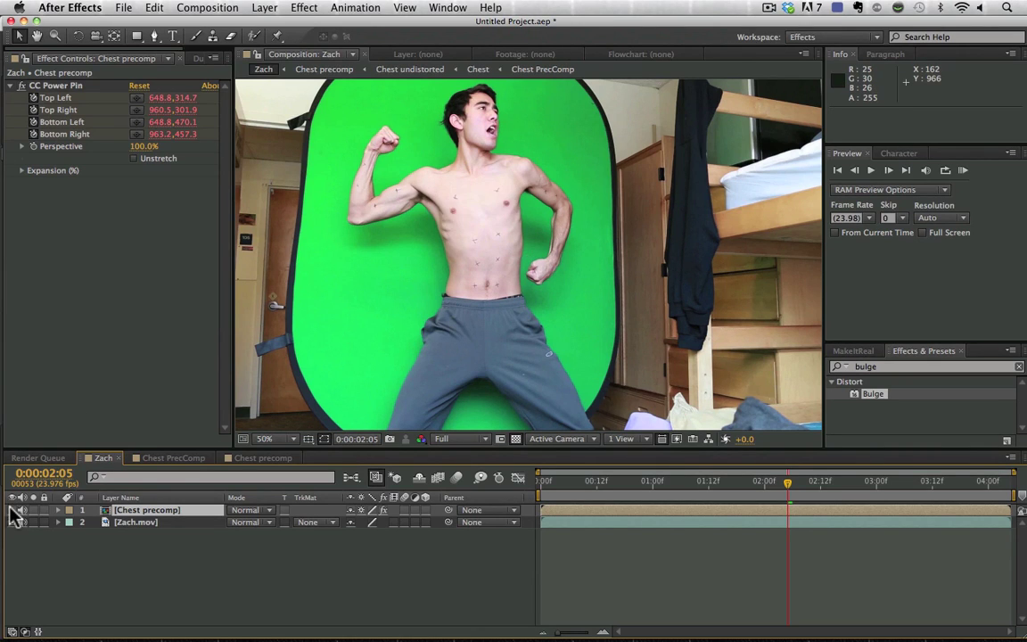
{"action": "left_click", "coordinate": [13, 510]}
{"action": "left_click", "coordinate": [13, 510]}
{"action": "left_click", "coordinate": [13, 510]}
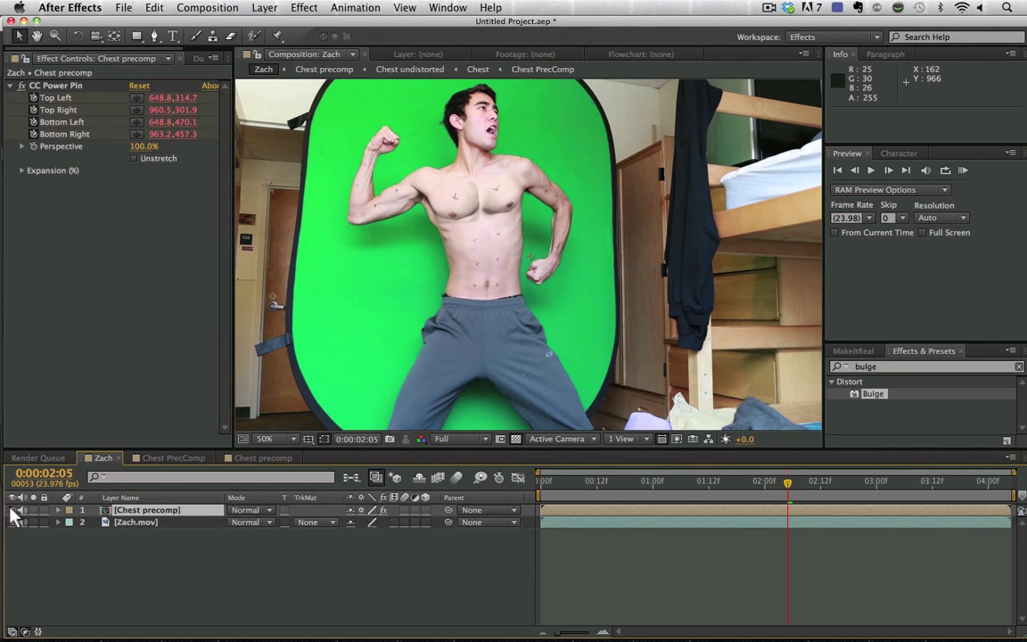
{"action": "left_click", "coordinate": [13, 510]}
{"action": "left_click", "coordinate": [12, 510]}
{"action": "left_click", "coordinate": [12, 510]}
{"action": "left_click", "coordinate": [12, 510]}
Reopen the Chest precomp and set the right-hand pectoral bulge's Bulge Height to 0.5.
{"action": "double_click", "coordinate": [120, 513]}
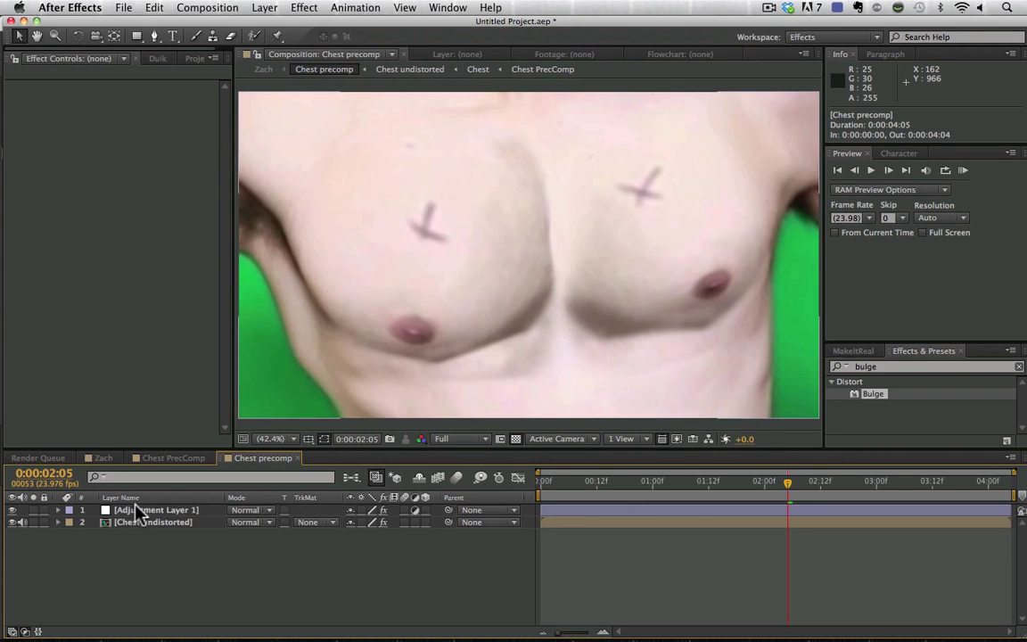
{"action": "left_click", "coordinate": [138, 510]}
{"action": "left_click", "coordinate": [138, 231]}
{"action": "type", "text": ".5"}
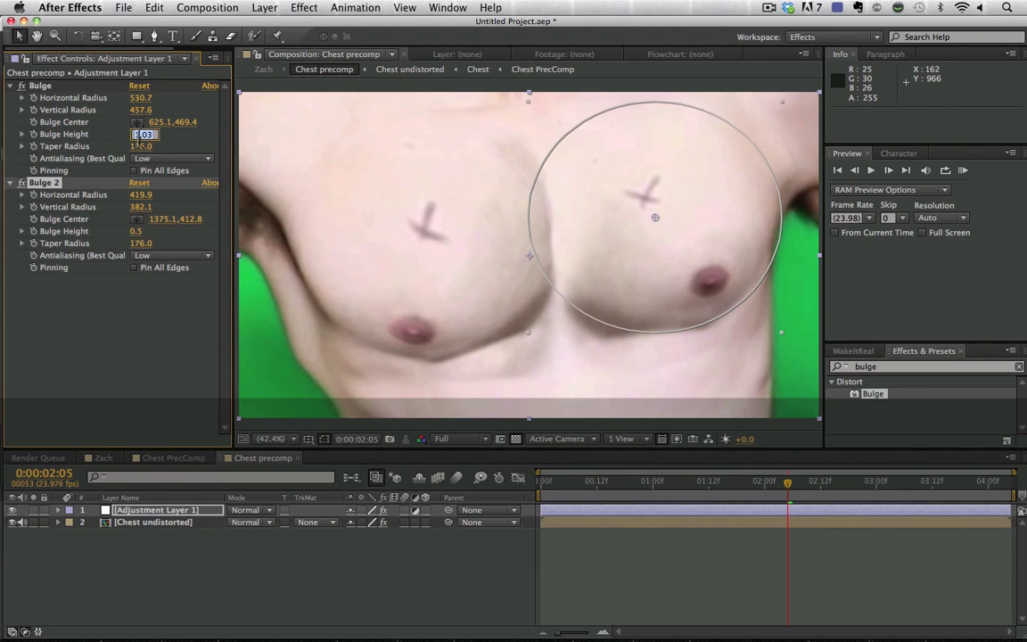
{"action": "key", "text": "Return"}
Run a RAM preview of the Zach composition from 0:00:02:00 to check the chest in motion.
{"action": "left_click", "coordinate": [121, 457]}
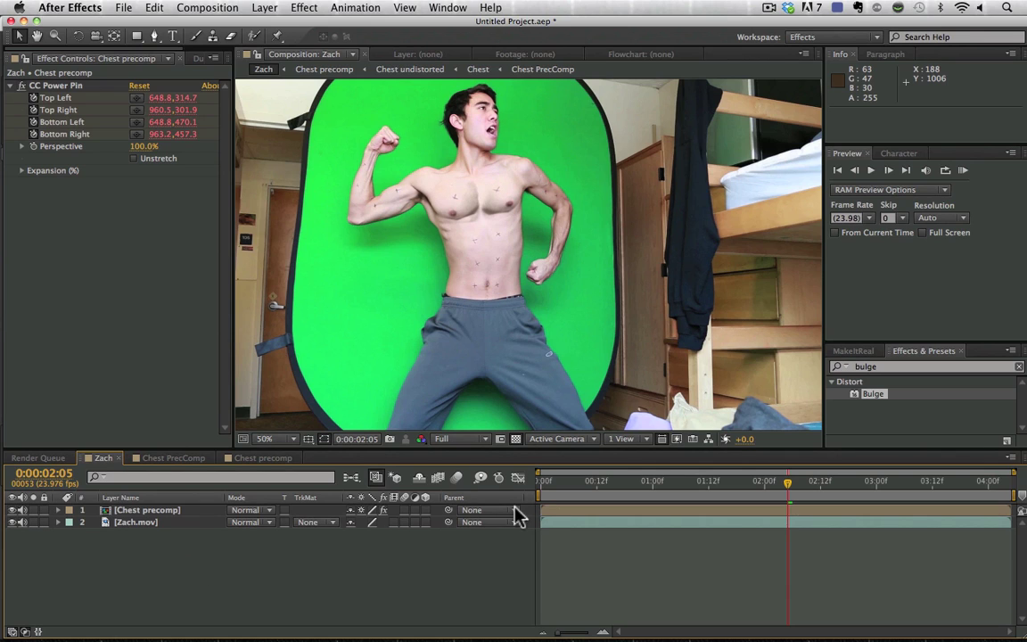
{"action": "key", "text": "space"}
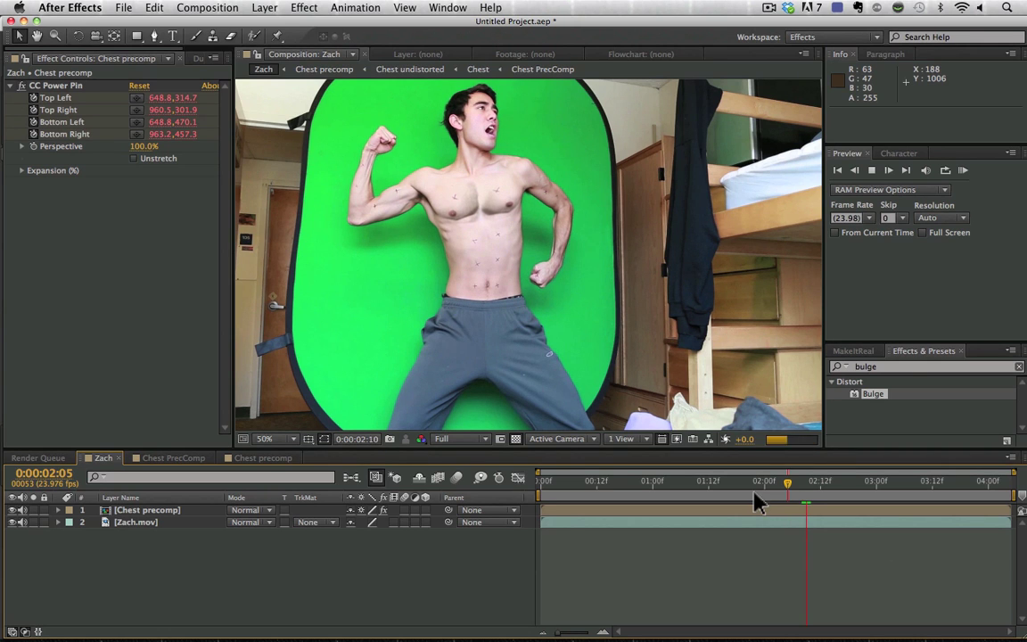
{"action": "left_click", "coordinate": [962, 170]}
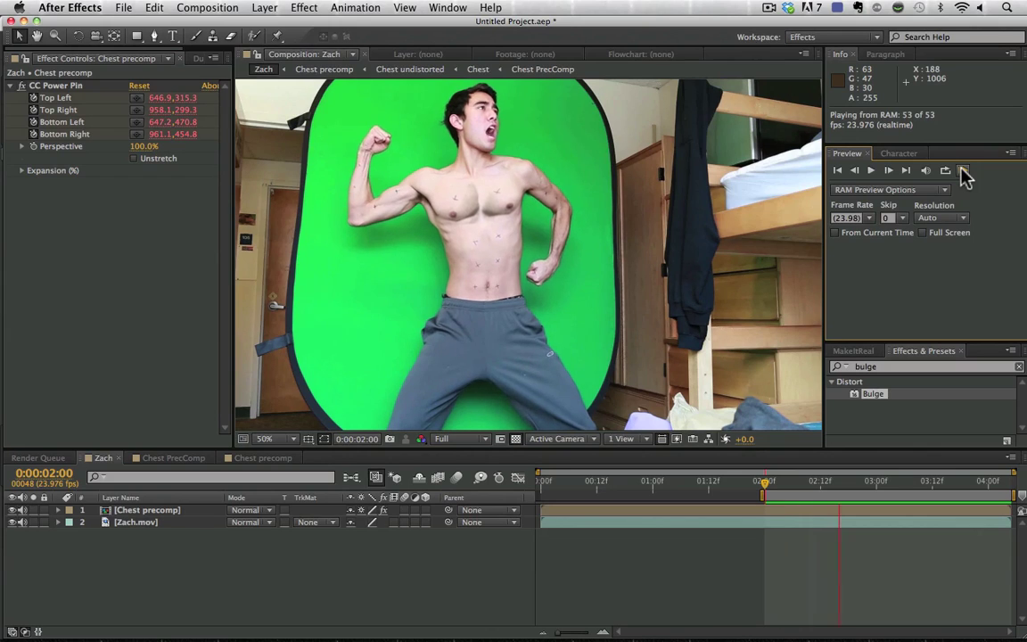
{"action": "left_click", "coordinate": [145, 521]}
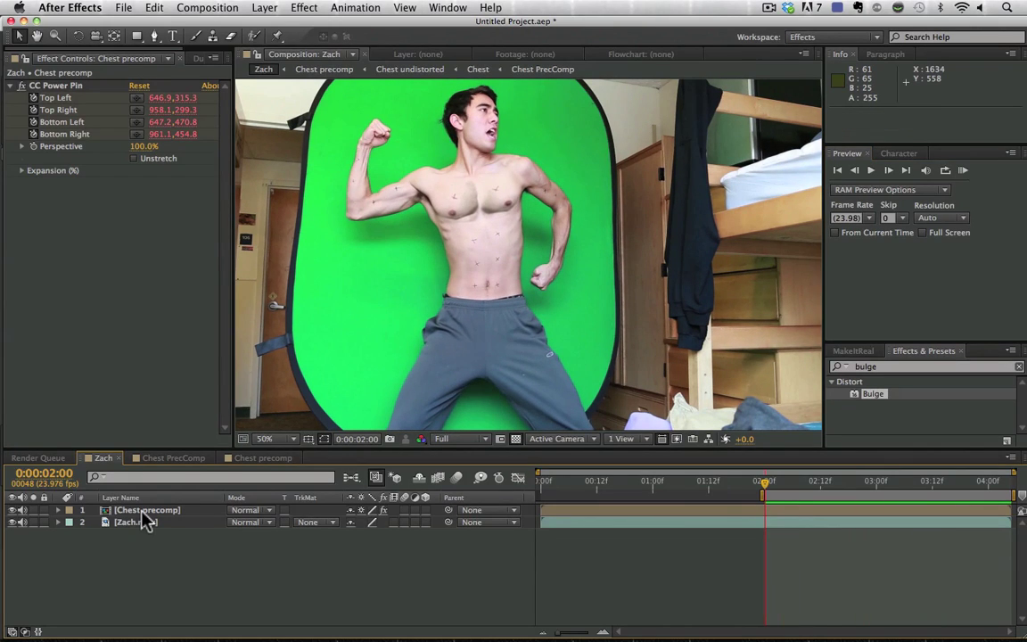
Switch to mocha Pro and select Layer 3, which tracks the raised arm.
{"action": "mouse_move", "coordinate": [300, 635]}
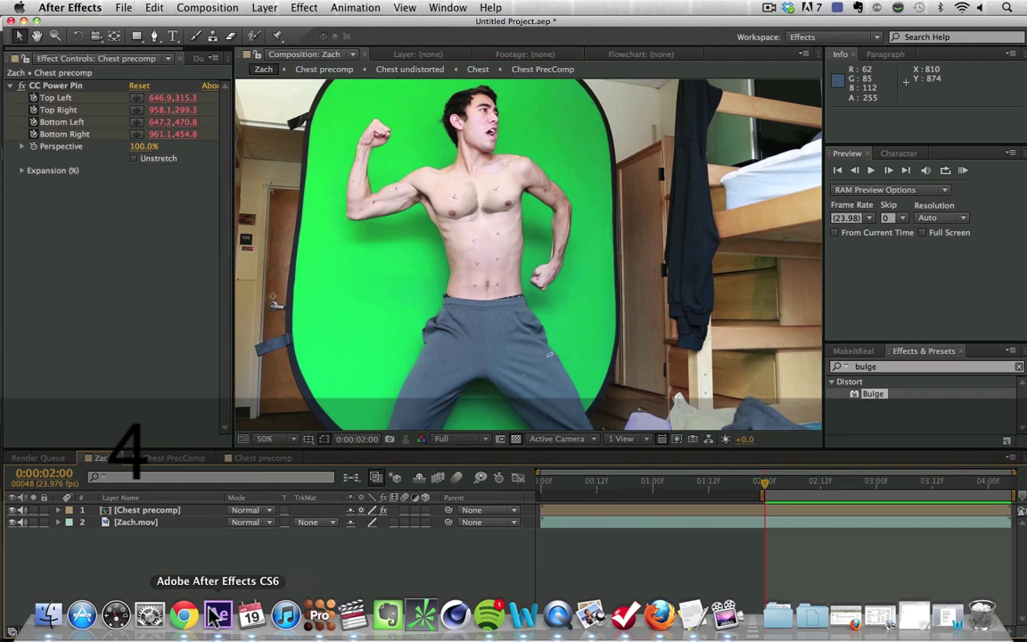
{"action": "left_click", "coordinate": [319, 615]}
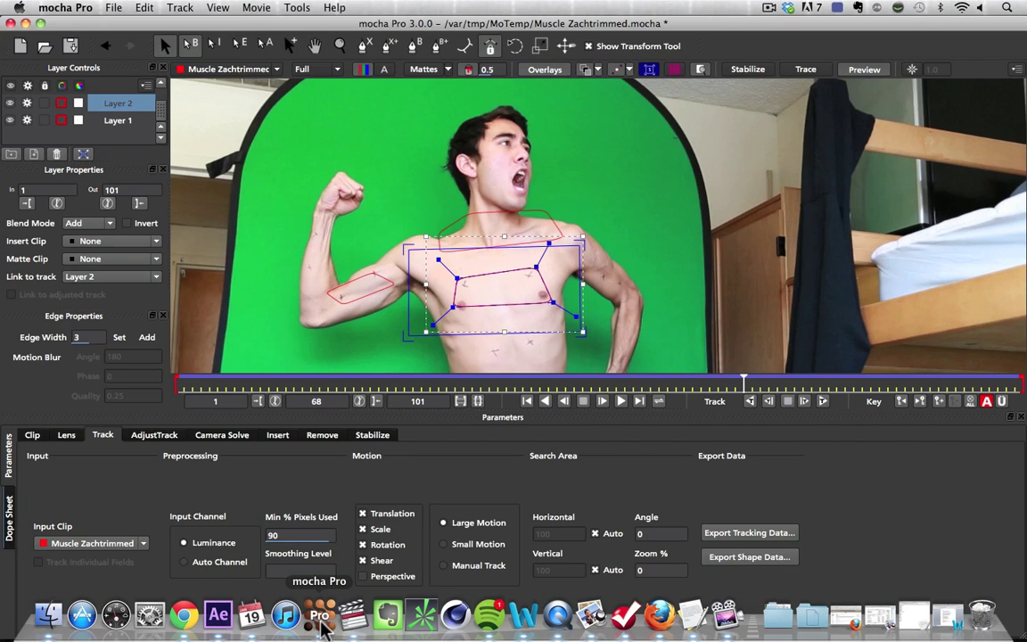
{"action": "left_click", "coordinate": [121, 122]}
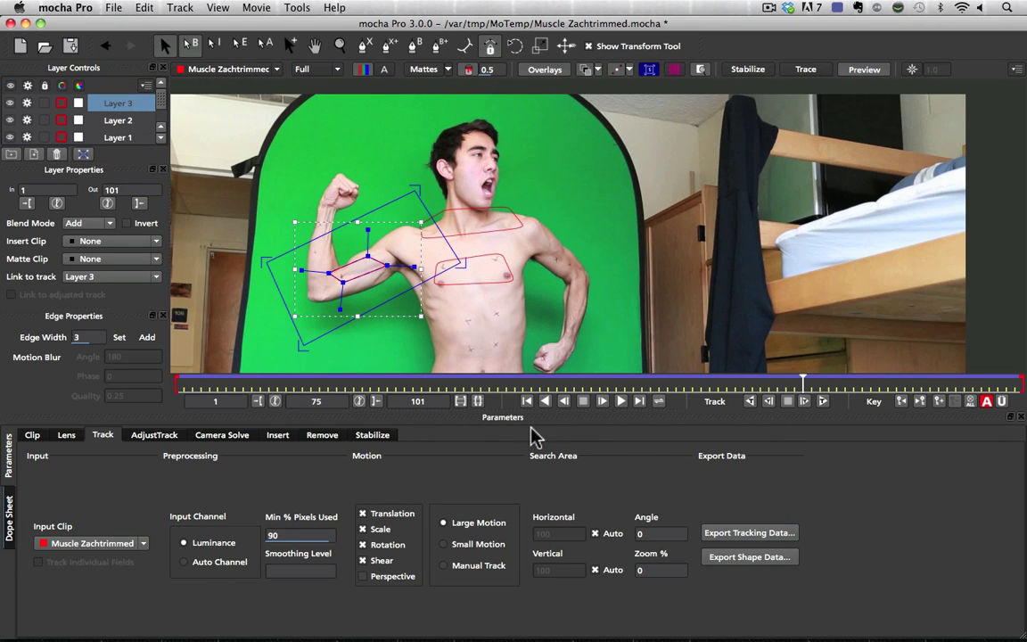
Export the arm layer's tracking data in After Effects Corner Pin format as Right Bicep in the Buff_Assets folder.
{"action": "left_click", "coordinate": [730, 535]}
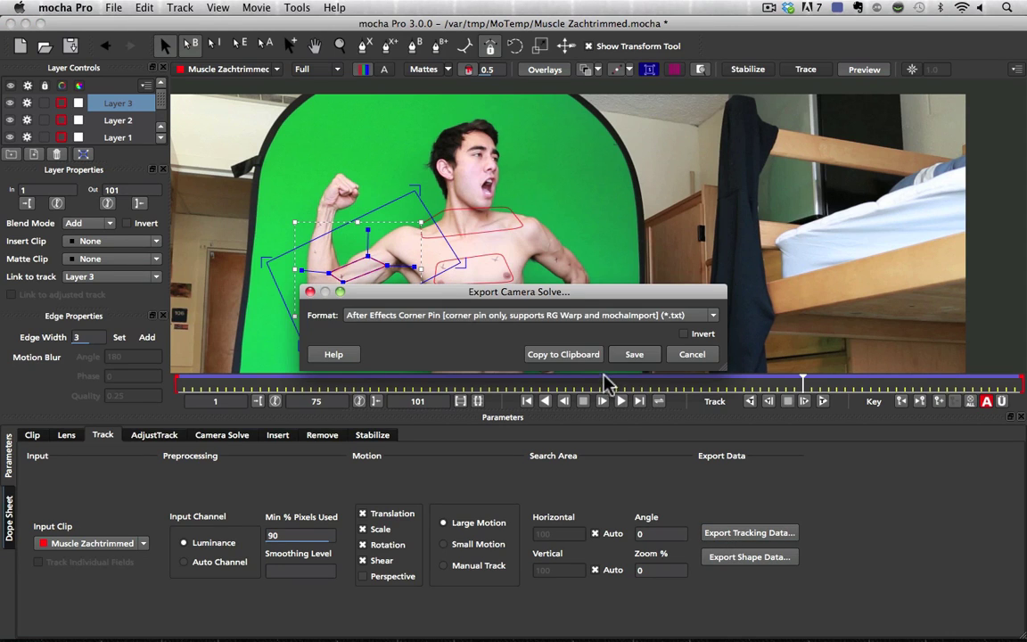
{"action": "left_click", "coordinate": [632, 355]}
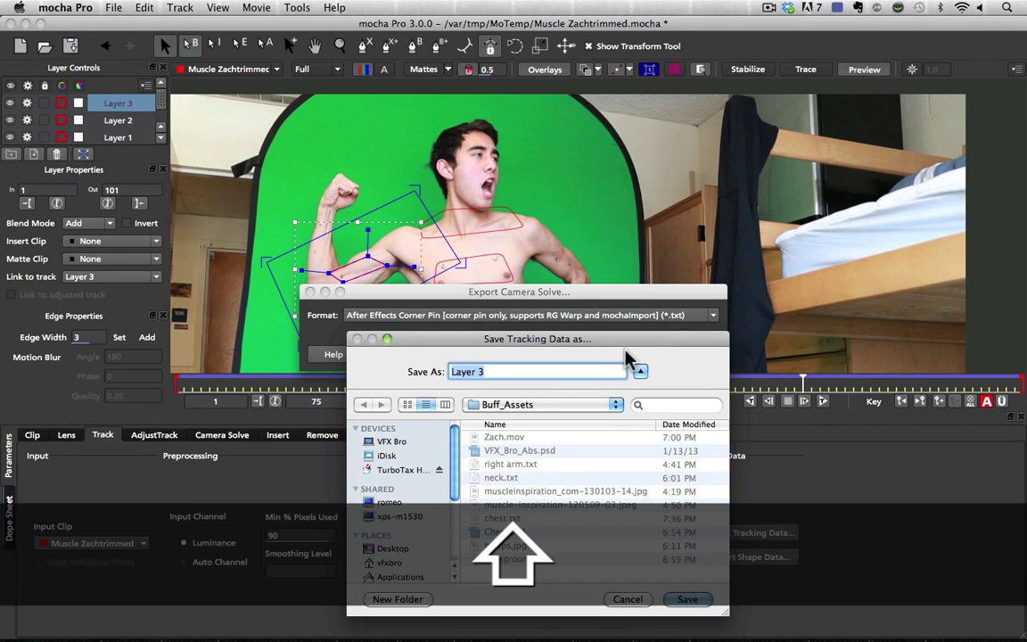
{"action": "type", "text": "R"}
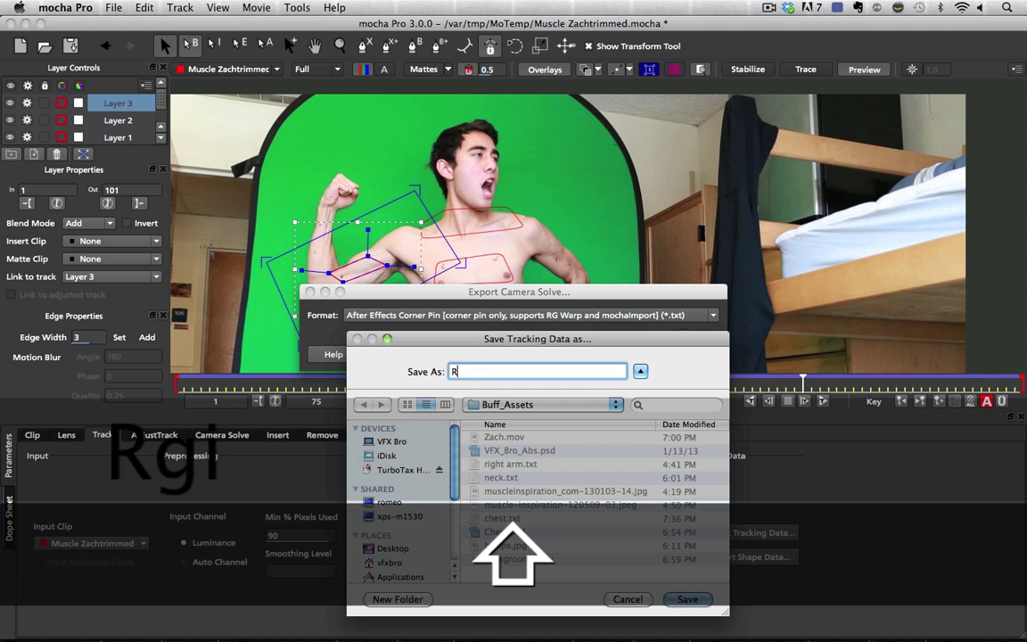
{"action": "type", "text": "gight Bicep"}
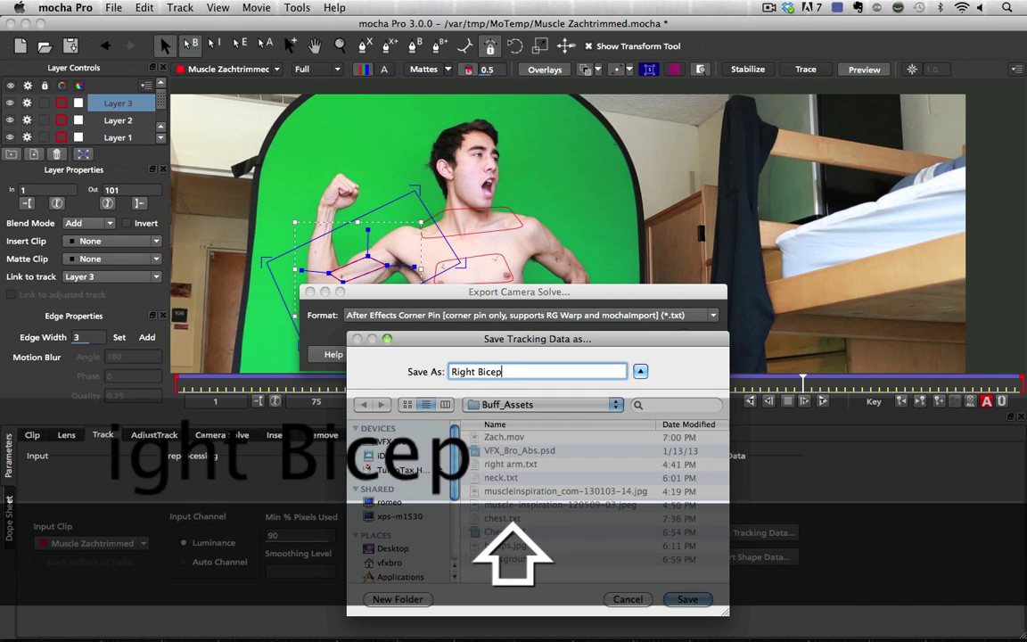
{"action": "key", "text": "Return"}
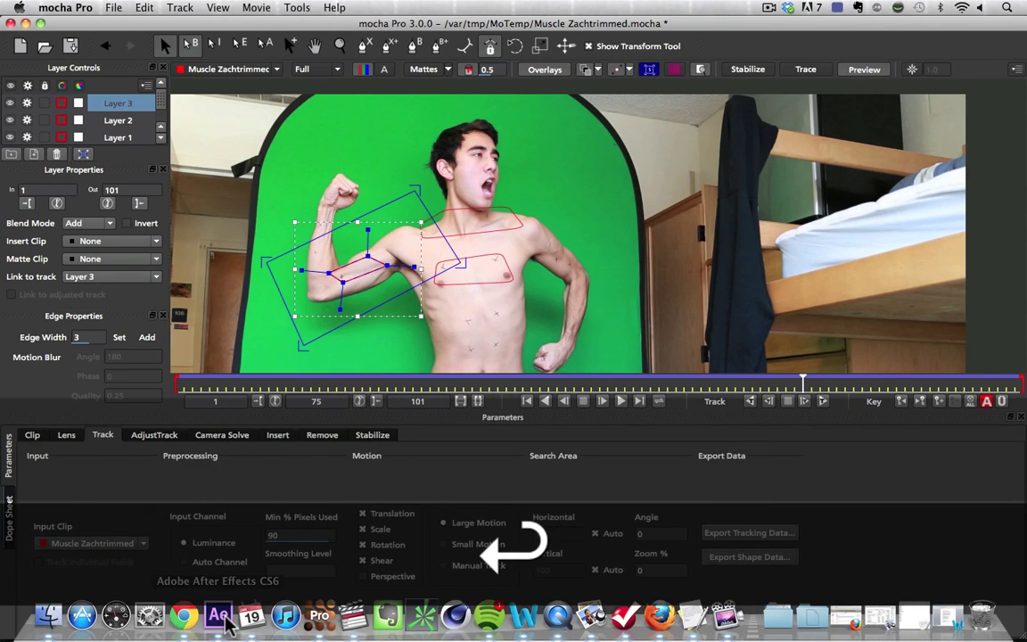
Switch back to After Effects and rename the Zach.mov layer Right Bicep.
{"action": "left_click", "coordinate": [220, 616]}
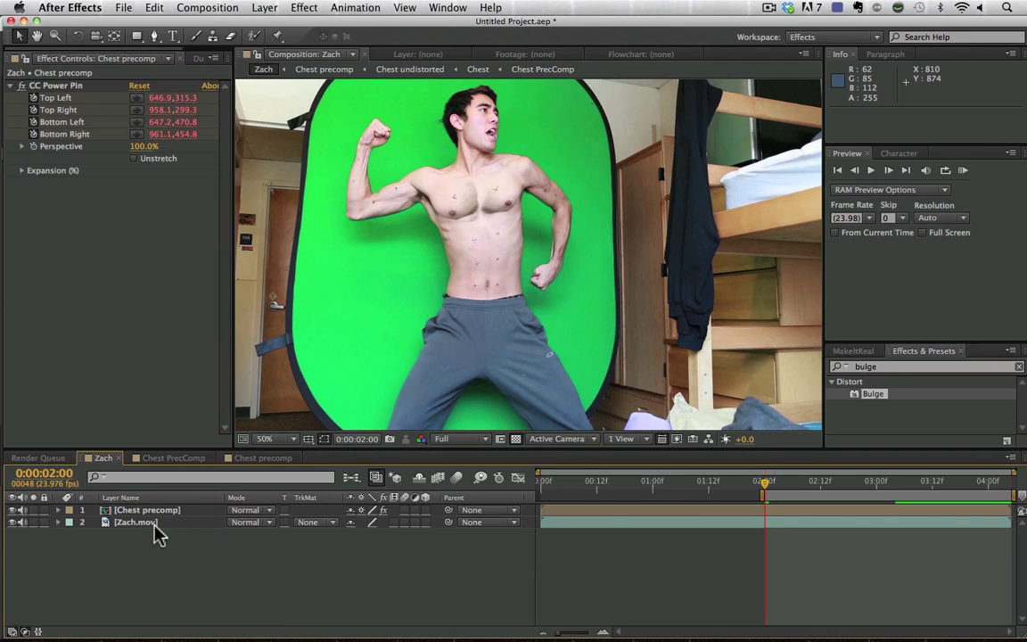
{"action": "left_click", "coordinate": [153, 524]}
{"action": "key", "text": "Return"}
{"action": "type", "text": "Right Bic"}
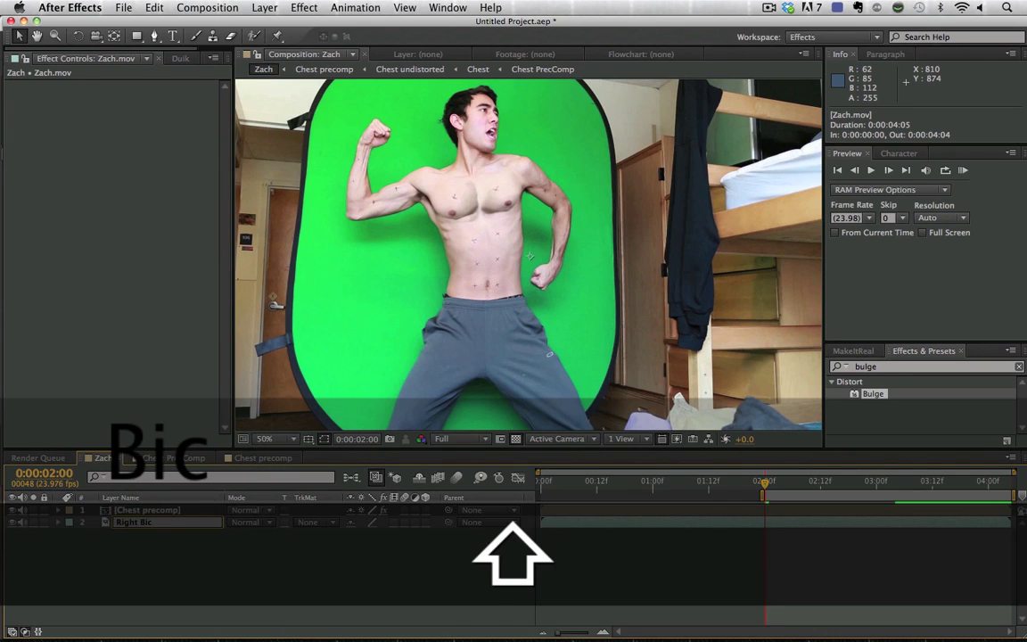
{"action": "type", "text": "ep"}
{"action": "key", "text": "Return"}
Go to the first frame and load the tracking file Right Bicep.txt into MochaImportPlus.
{"action": "key", "text": "Home"}
{"action": "left_click", "coordinate": [437, 7]}
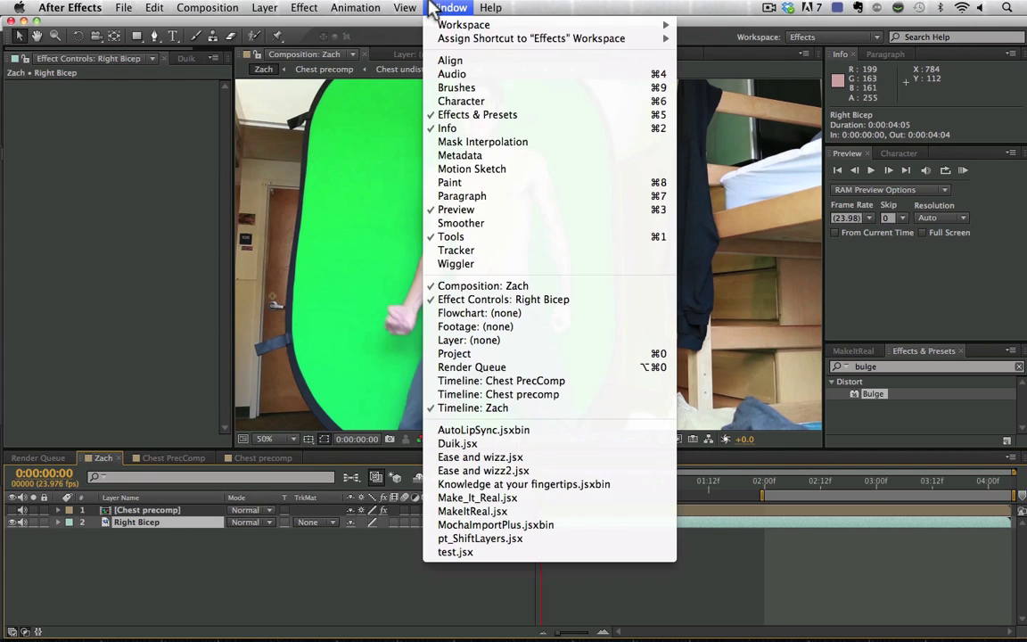
{"action": "left_click", "coordinate": [557, 538]}
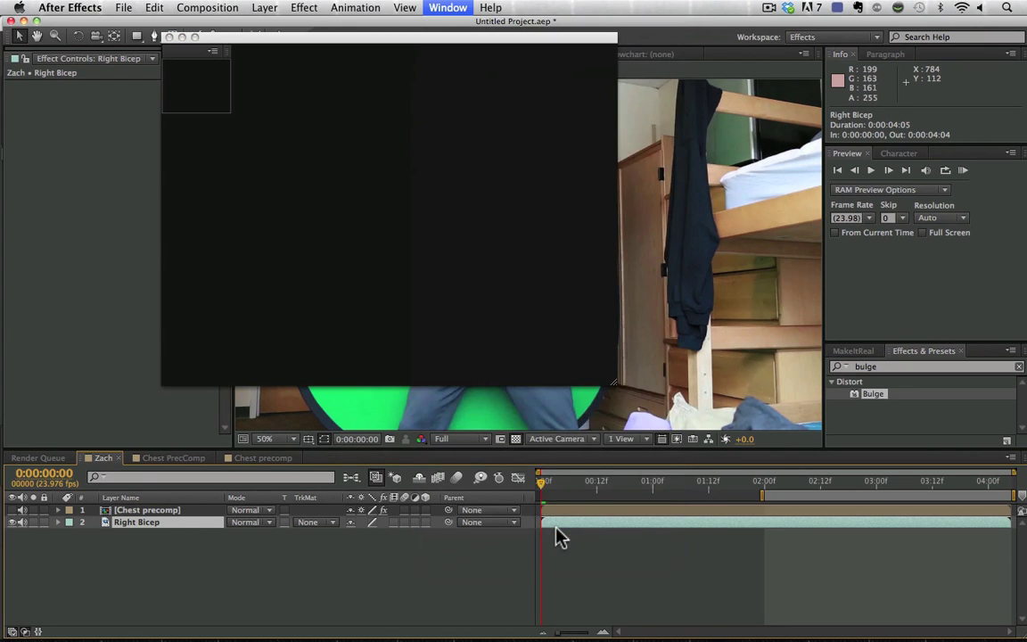
{"action": "left_click", "coordinate": [345, 146]}
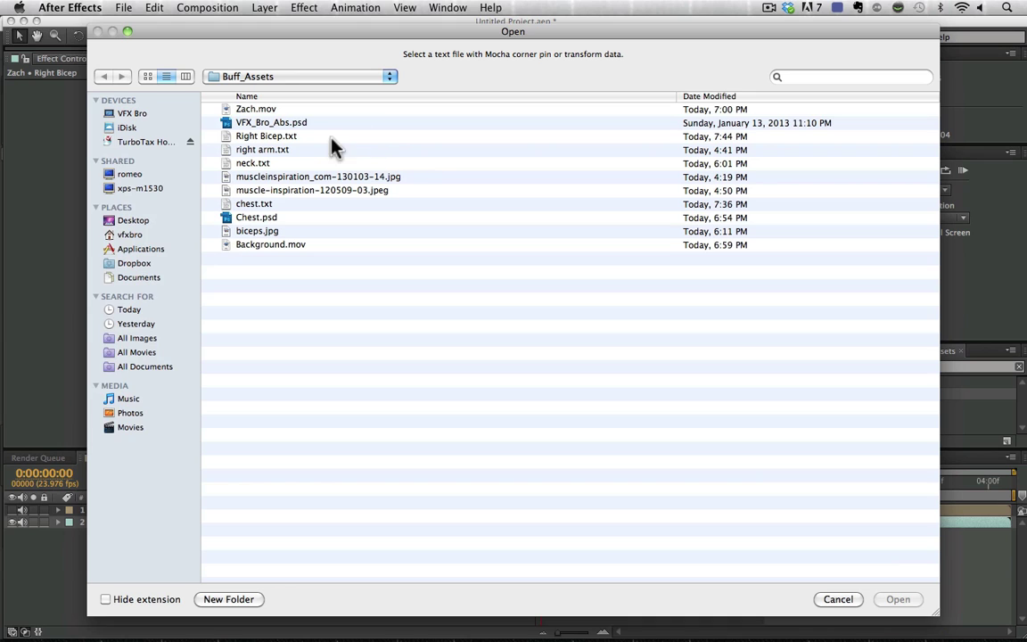
{"action": "double_click", "coordinate": [265, 139]}
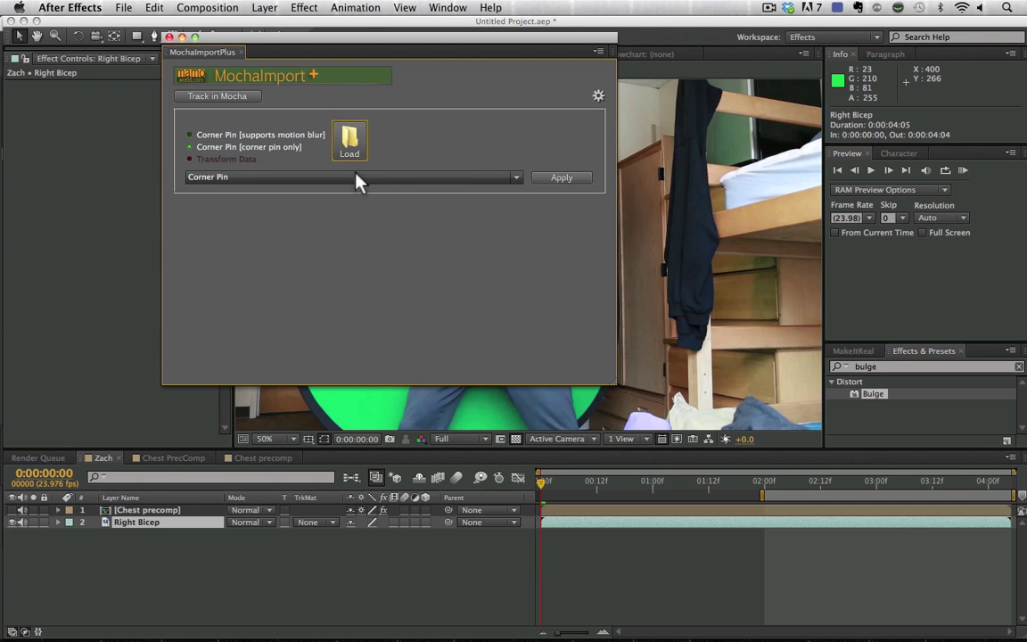
Apply the loaded track to the Right Bicep layer as a Stabilized Precomp and scrub through the comp to check it.
{"action": "left_click", "coordinate": [357, 177]}
{"action": "left_click", "coordinate": [284, 225]}
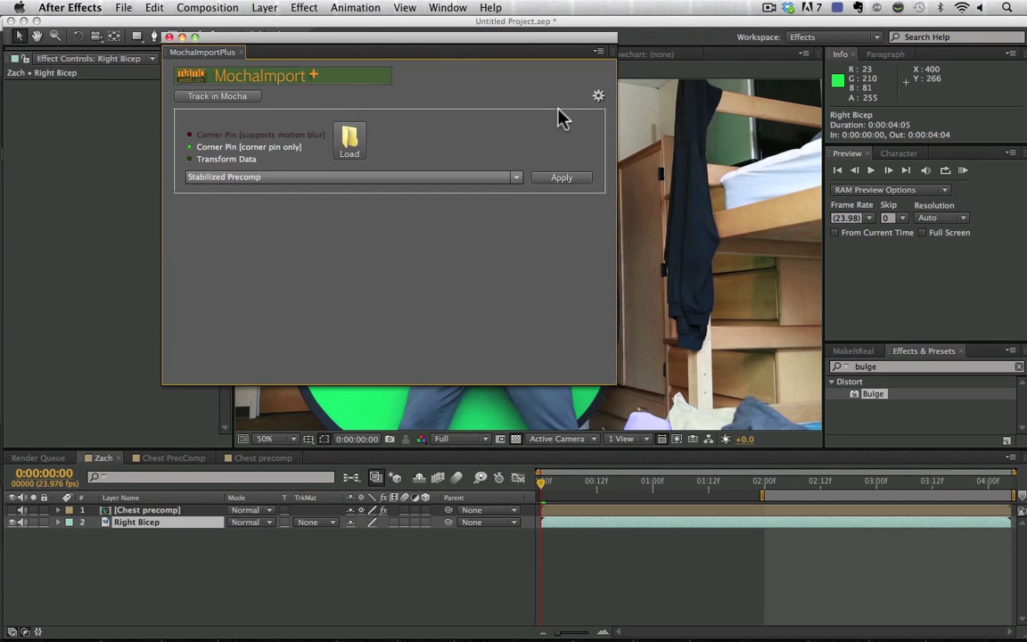
{"action": "left_click", "coordinate": [563, 178]}
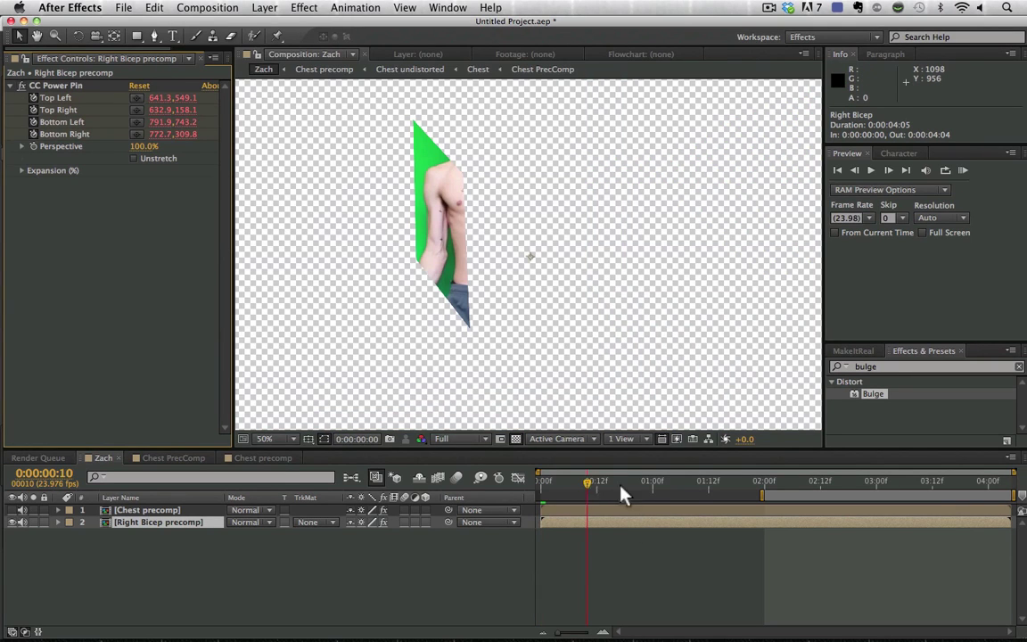
{"action": "left_click_drag", "start_coordinate": [622, 496], "coordinate": [825, 491]}
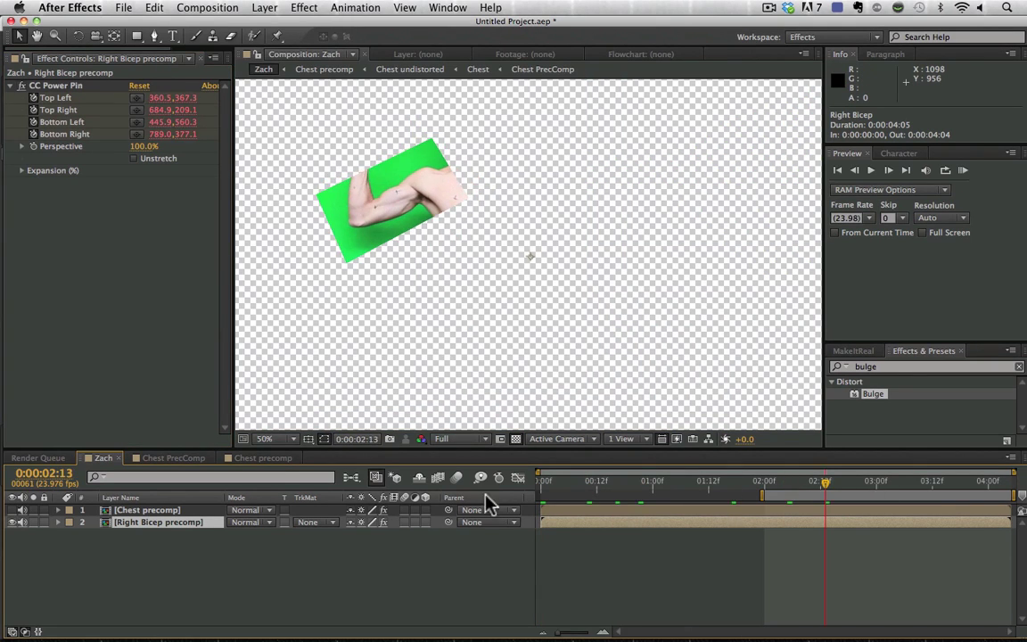
Open the Right Bicep precomp, review the stabilized arm in motion and go to 0:00:02:00.
{"action": "double_click", "coordinate": [197, 525]}
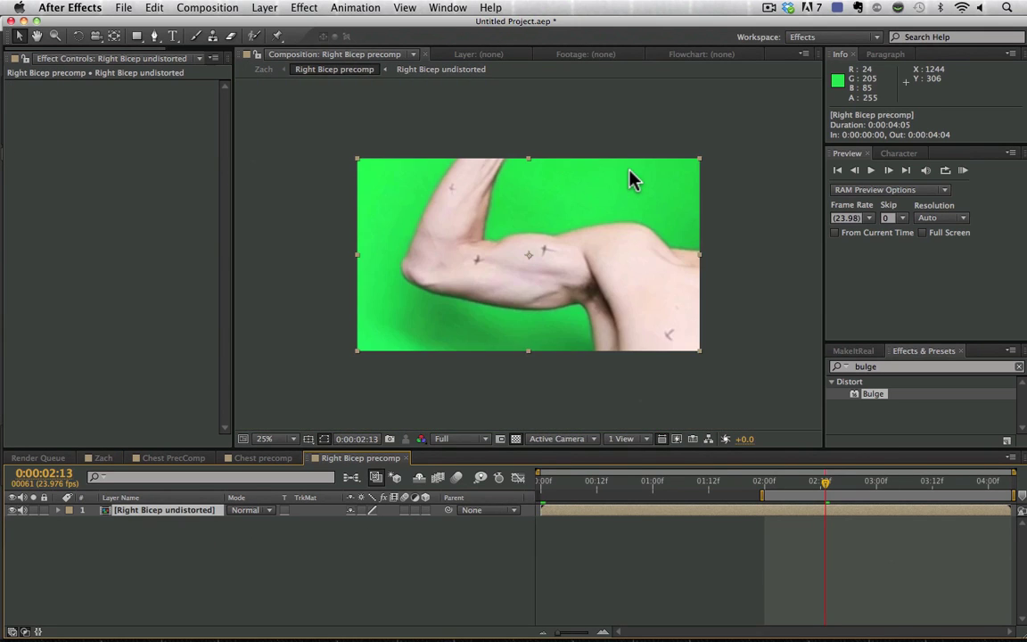
{"action": "key", "text": "period"}
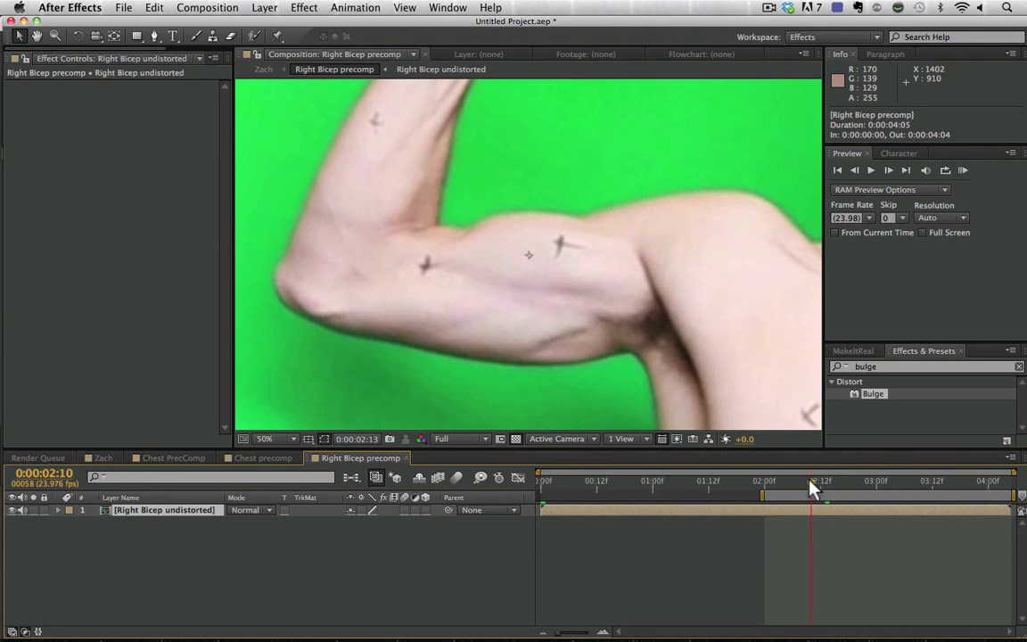
{"action": "left_click_drag", "start_coordinate": [758, 481], "coordinate": [672, 483]}
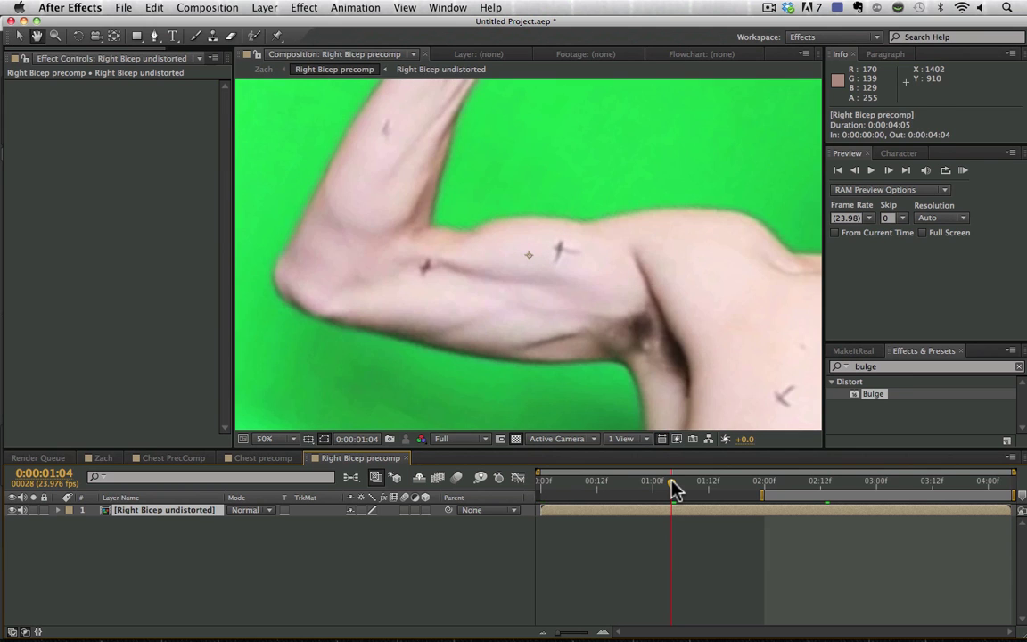
{"action": "key", "text": "space"}
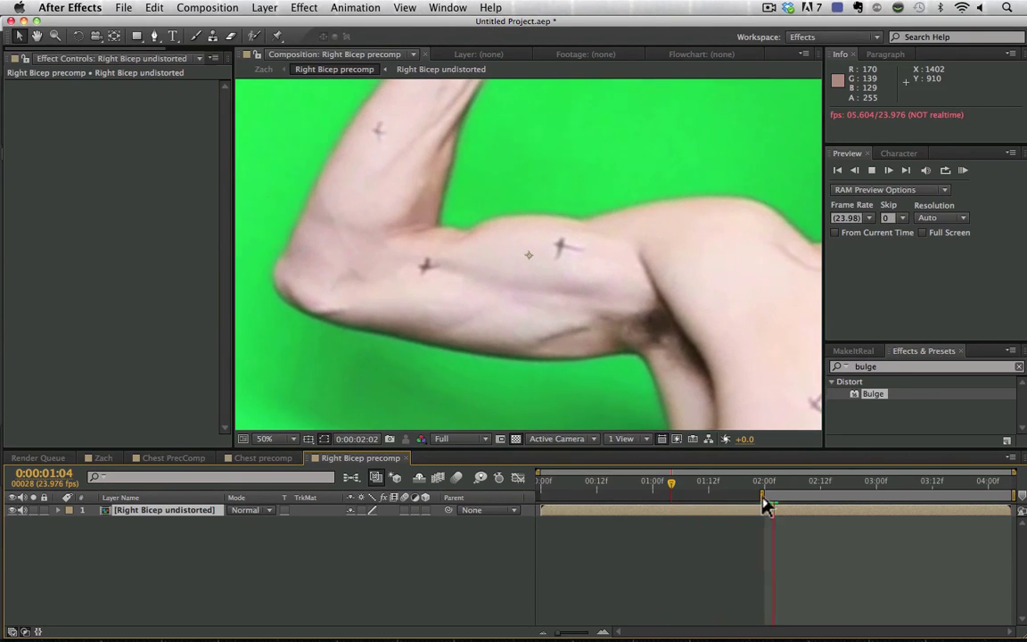
{"action": "left_click_drag", "start_coordinate": [774, 489], "coordinate": [765, 482]}
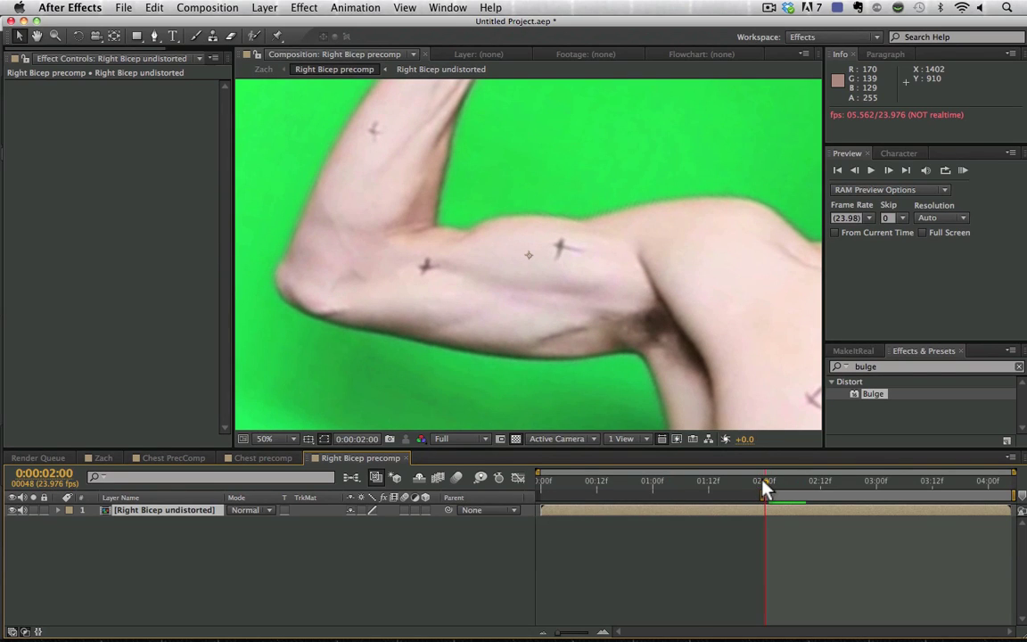
Apply the Mesh Warp effect to the Right Bicep undistorted layer and keyframe its Distortion Mesh at 0:00:02:00.
{"action": "left_click", "coordinate": [176, 519]}
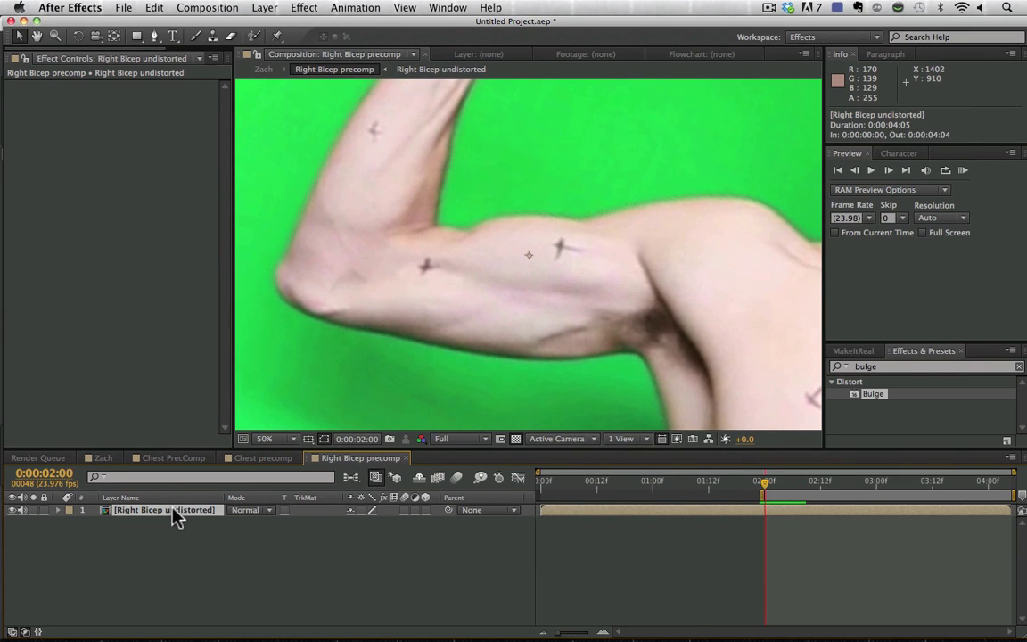
{"action": "left_click", "coordinate": [880, 368]}
{"action": "type", "text": "mesh"}
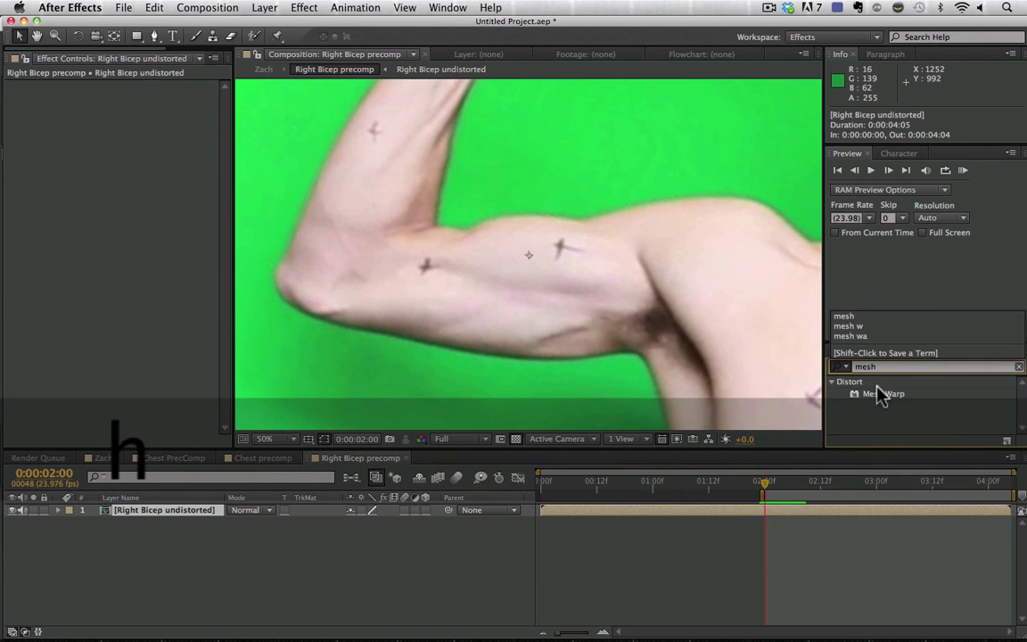
{"action": "left_click_drag", "start_coordinate": [880, 395], "coordinate": [856, 519]}
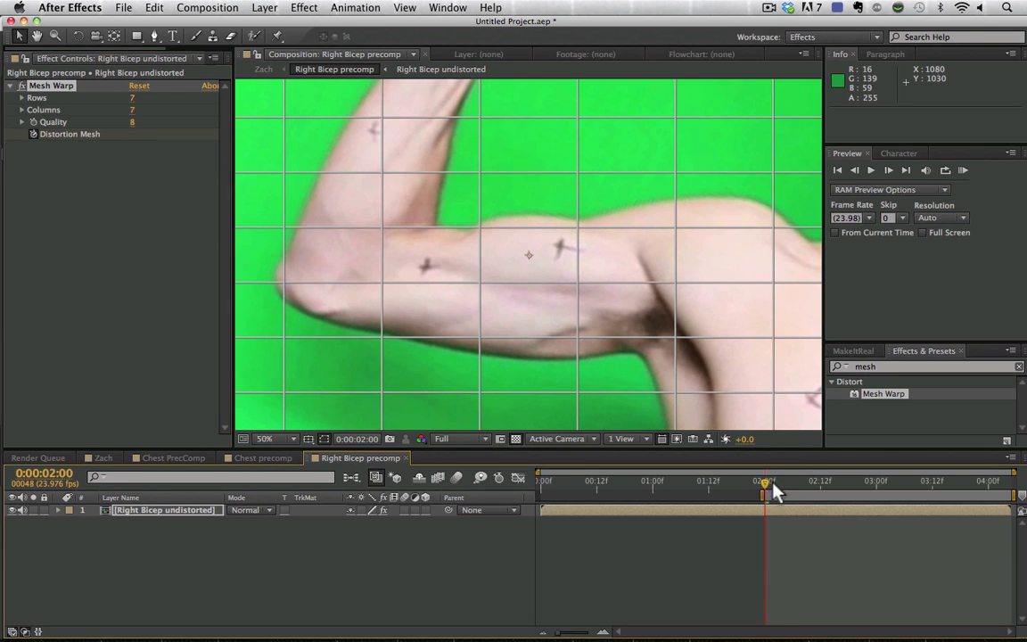
At 0:00:02:10, pull the mesh points along the underside of the upper arm downward to bulge the tricep.
{"action": "left_click_drag", "start_coordinate": [769, 486], "coordinate": [817, 498]}
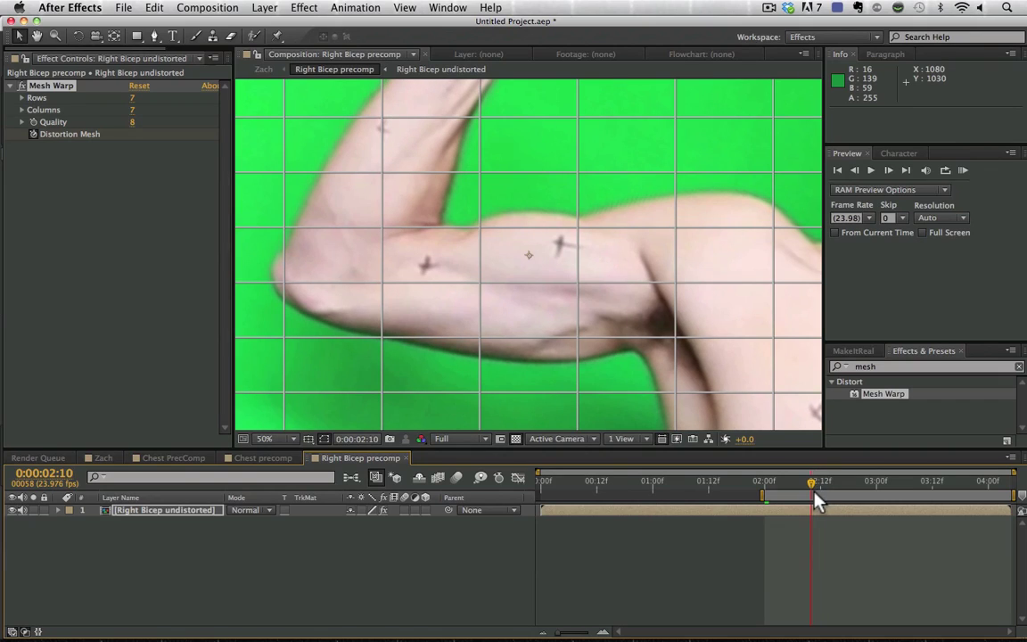
{"action": "left_click", "coordinate": [479, 339]}
{"action": "left_click_drag", "start_coordinate": [480, 339], "coordinate": [479, 369]}
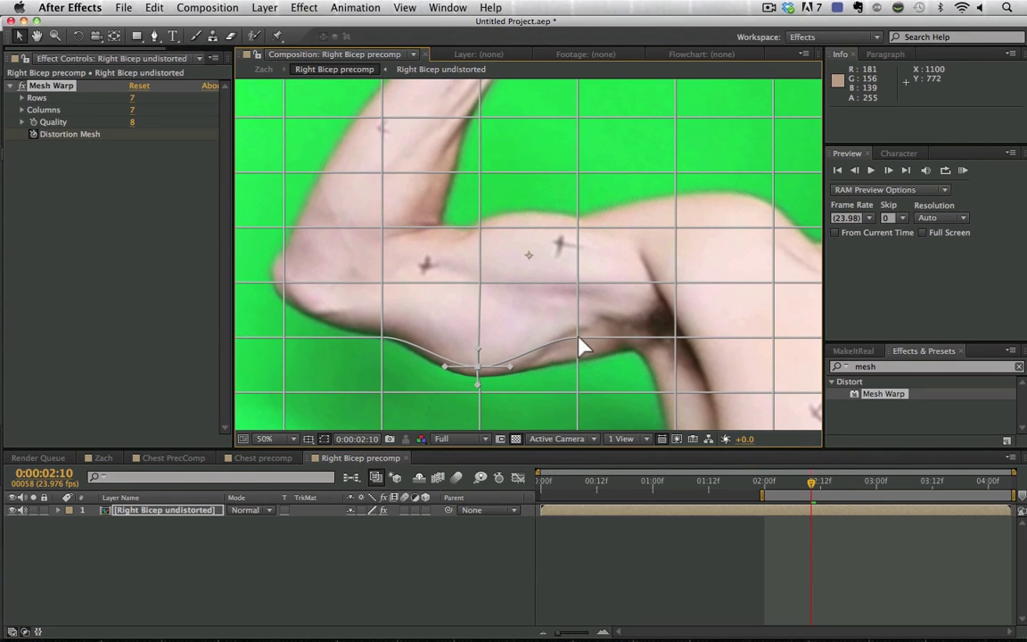
{"action": "left_click_drag", "start_coordinate": [582, 349], "coordinate": [540, 383]}
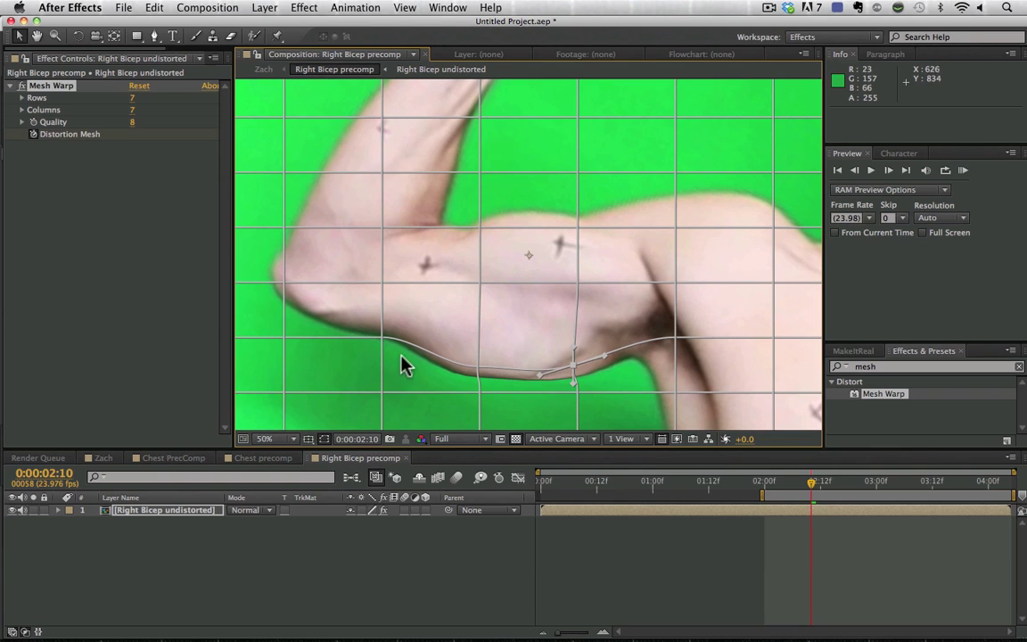
{"action": "left_click_drag", "start_coordinate": [382, 340], "coordinate": [368, 361]}
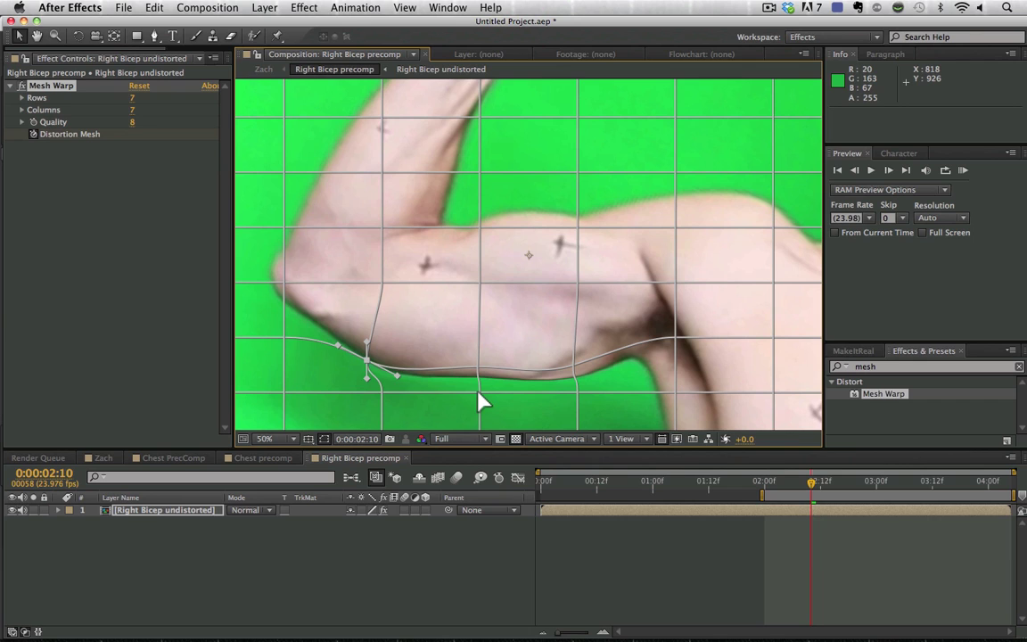
{"action": "left_click_drag", "start_coordinate": [478, 393], "coordinate": [478, 409]}
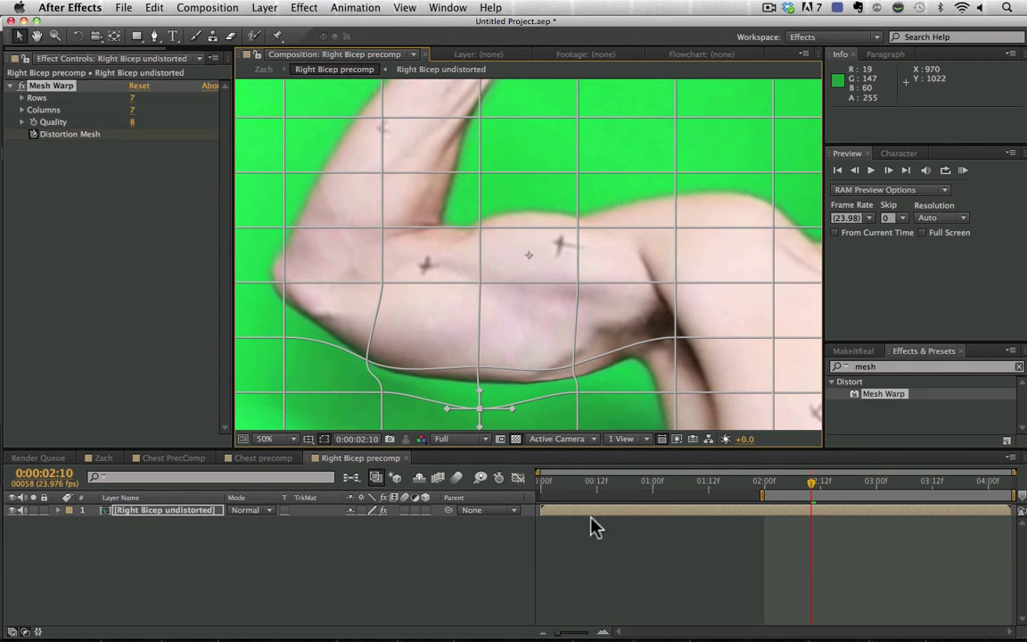
{"action": "left_click", "coordinate": [604, 564]}
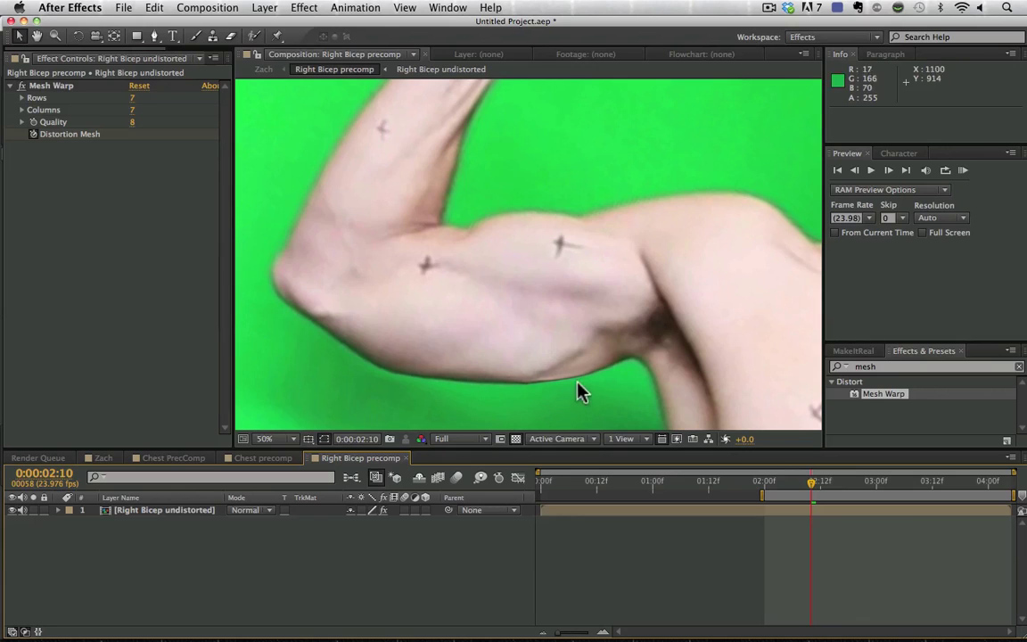
Raise and curve the mesh points along the top of the upper arm to form a rounded bicep peak.
{"action": "left_click", "coordinate": [74, 87]}
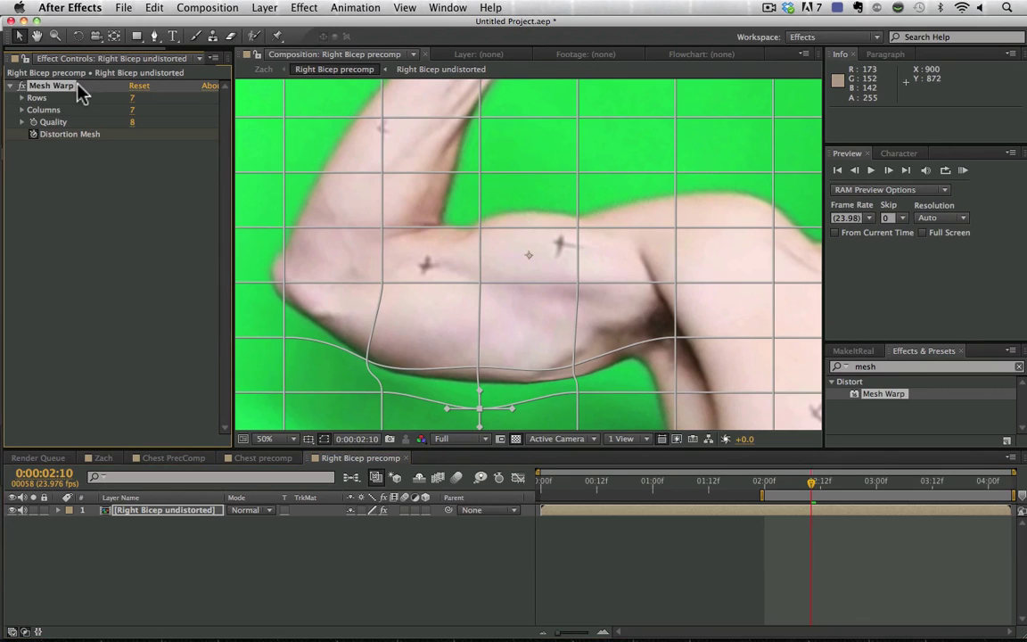
{"action": "left_click", "coordinate": [481, 229]}
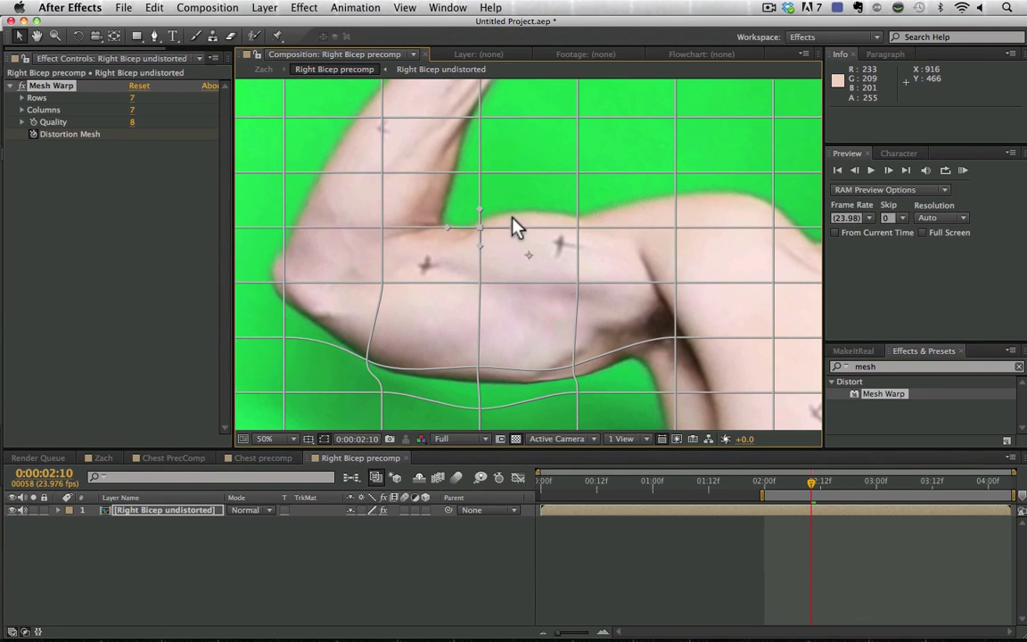
{"action": "left_click_drag", "start_coordinate": [513, 227], "coordinate": [517, 207]}
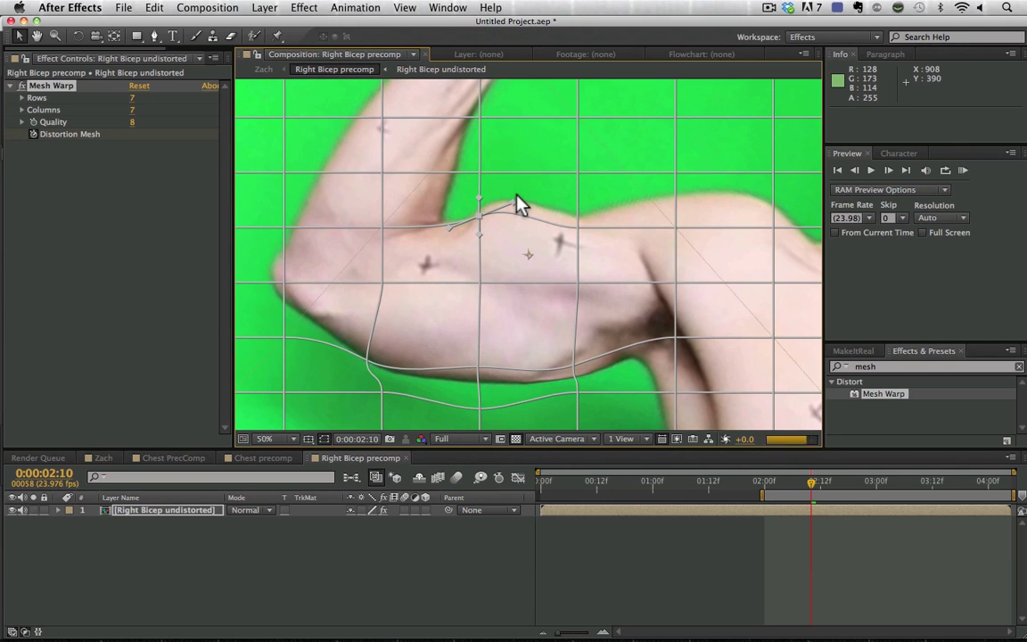
{"action": "left_click", "coordinate": [579, 226]}
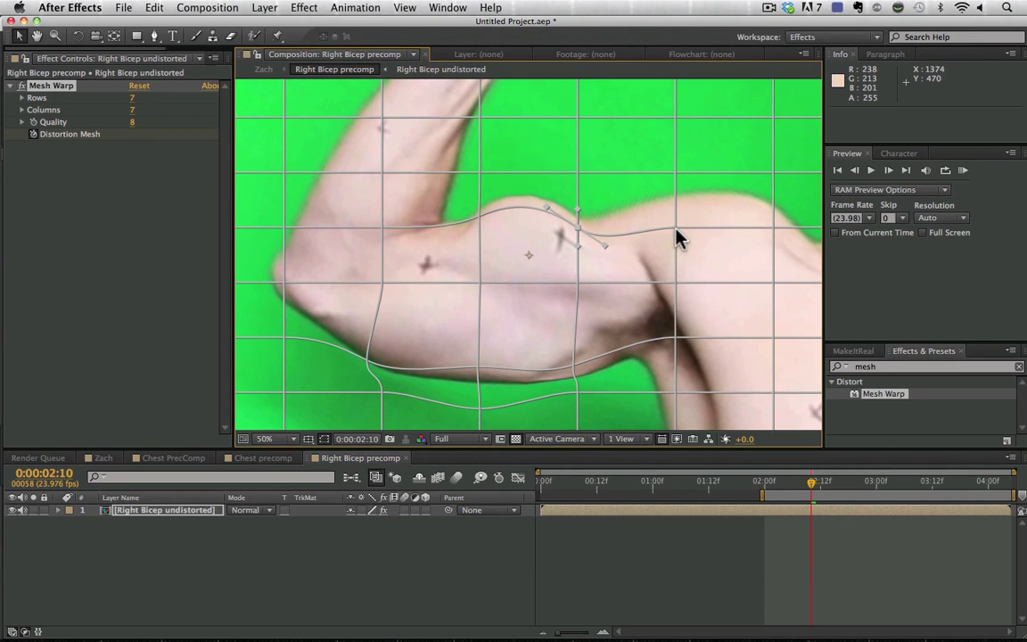
{"action": "left_click_drag", "start_coordinate": [481, 223], "coordinate": [467, 220]}
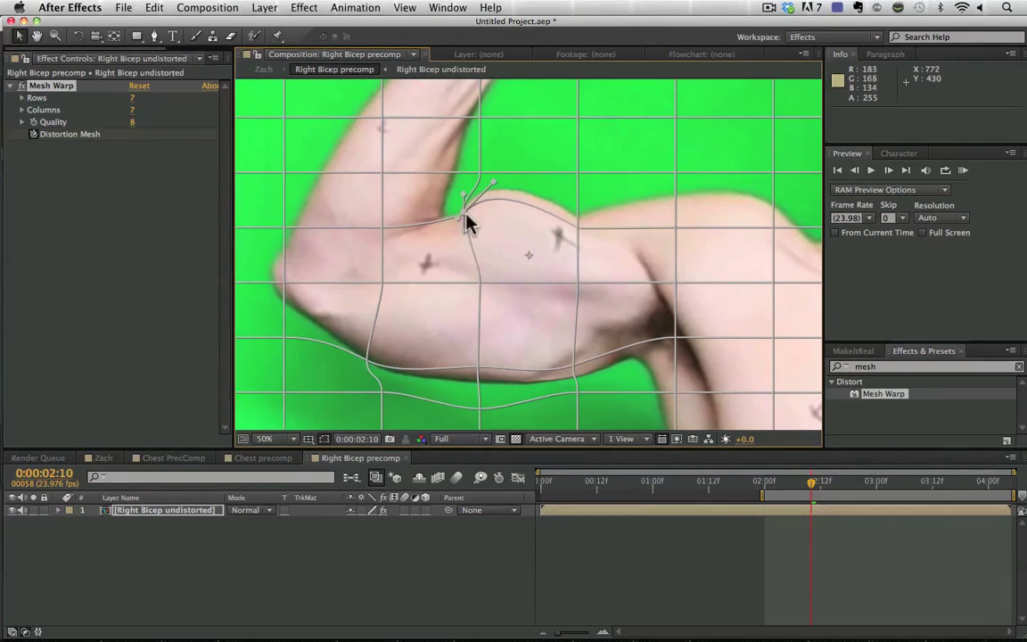
Pull the mesh points over the shoulder upward to enlarge the deltoid.
{"action": "left_click_drag", "start_coordinate": [676, 228], "coordinate": [669, 125]}
{"action": "left_click", "coordinate": [771, 174]}
{"action": "left_click_drag", "start_coordinate": [668, 210], "coordinate": [667, 183]}
{"action": "left_click_drag", "start_coordinate": [634, 184], "coordinate": [622, 175]}
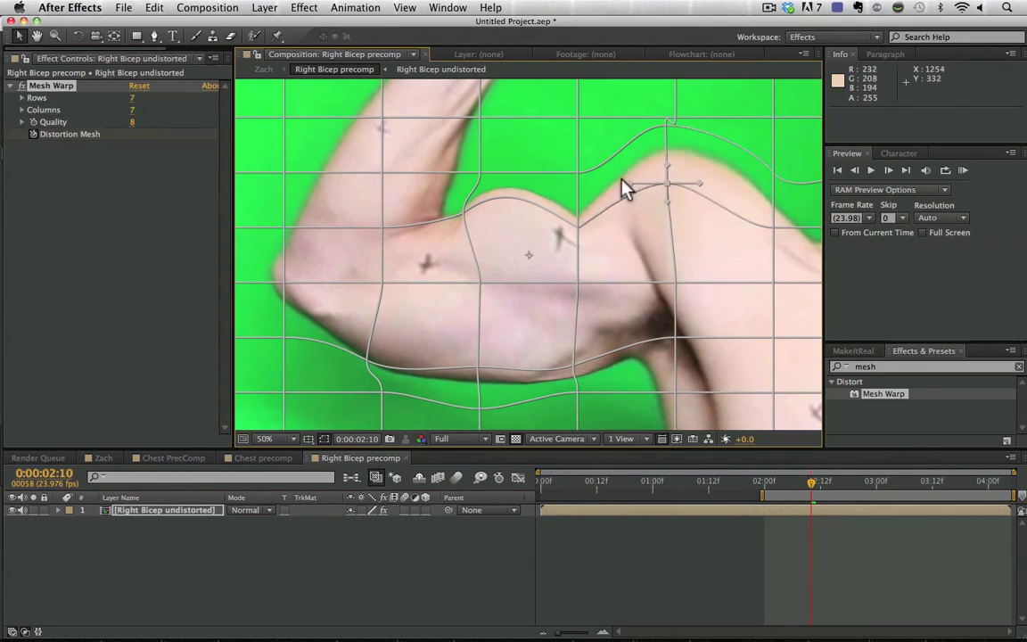
Inspect the warped arm with and without the mesh grid and preview the flex animation from 0:00:02:00.
{"action": "key", "text": "comma"}
{"action": "key", "text": "comma"}
{"action": "key", "text": "comma"}
{"action": "left_click", "coordinate": [744, 215]}
{"action": "key", "text": "period"}
{"action": "key", "text": "period"}
{"action": "key", "text": "period"}
{"action": "left_click", "coordinate": [50, 85]}
{"action": "left_click", "coordinate": [375, 570]}
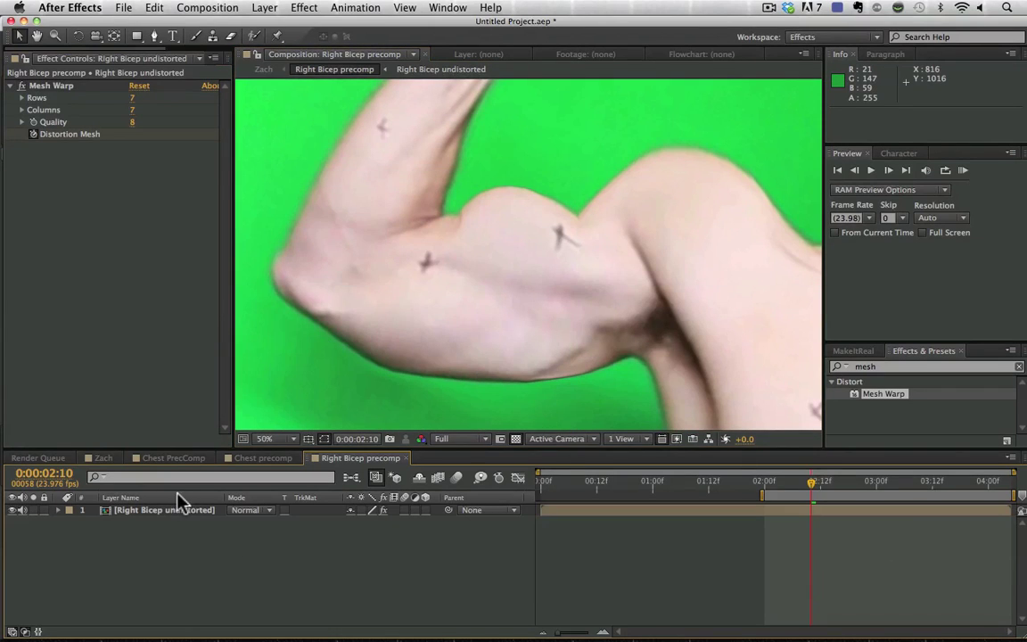
{"action": "left_click", "coordinate": [70, 86]}
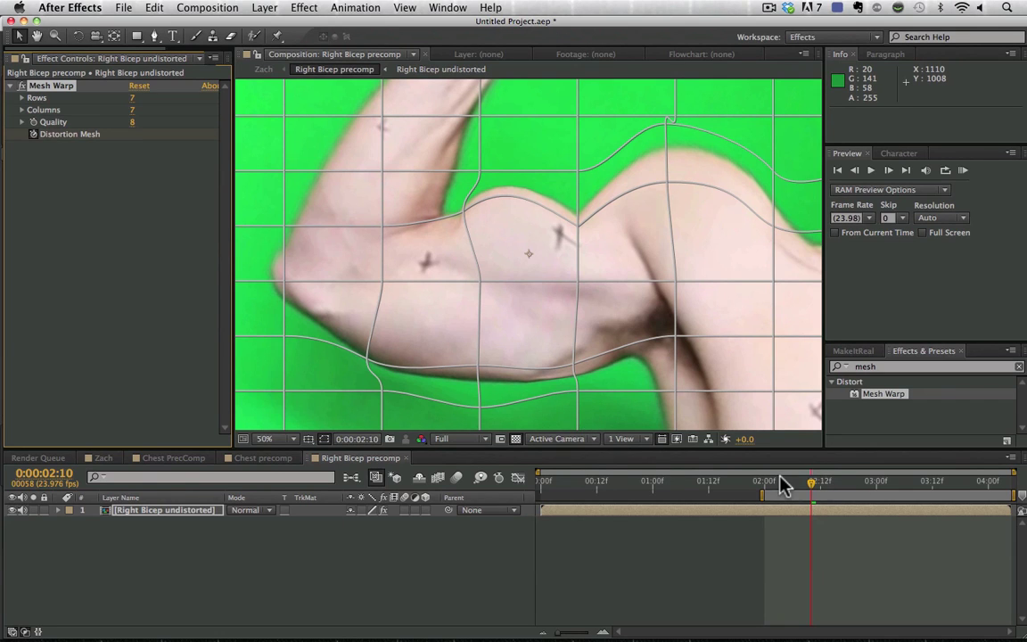
{"action": "key", "text": "space"}
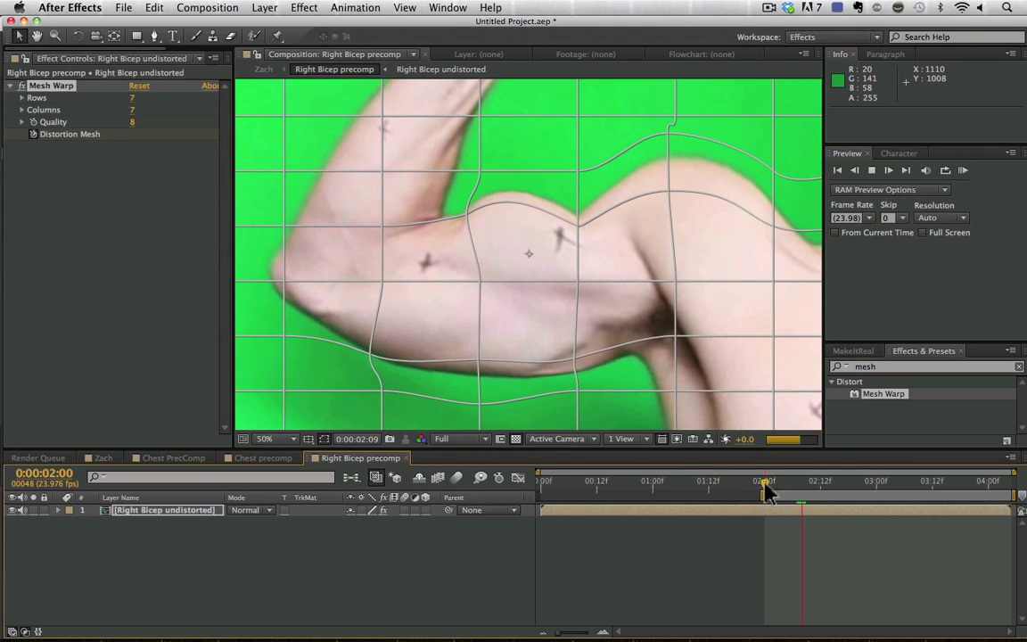
Return to the Zach comp and add Zach.mov beneath the Right Bicep precomp layer.
{"action": "left_click", "coordinate": [102, 458]}
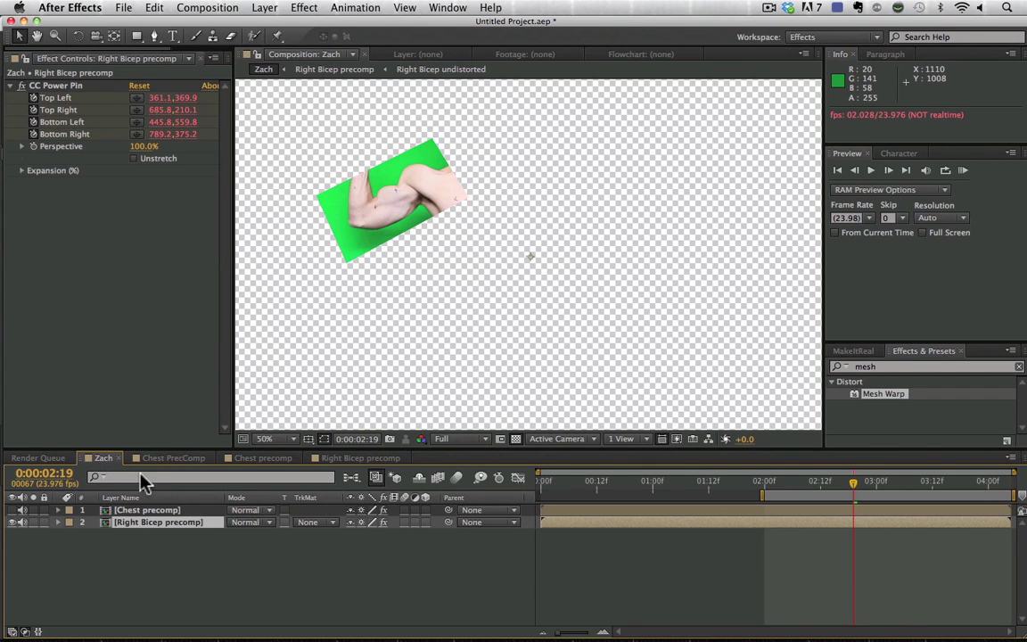
{"action": "key", "text": "super+0"}
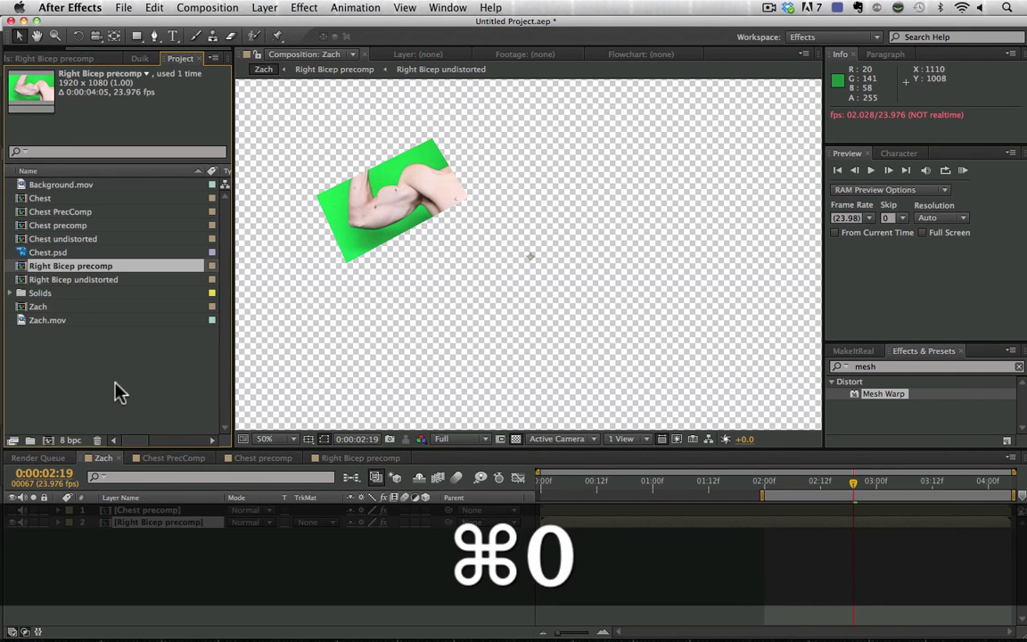
{"action": "left_click", "coordinate": [112, 374]}
{"action": "left_click_drag", "start_coordinate": [55, 328], "coordinate": [200, 579]}
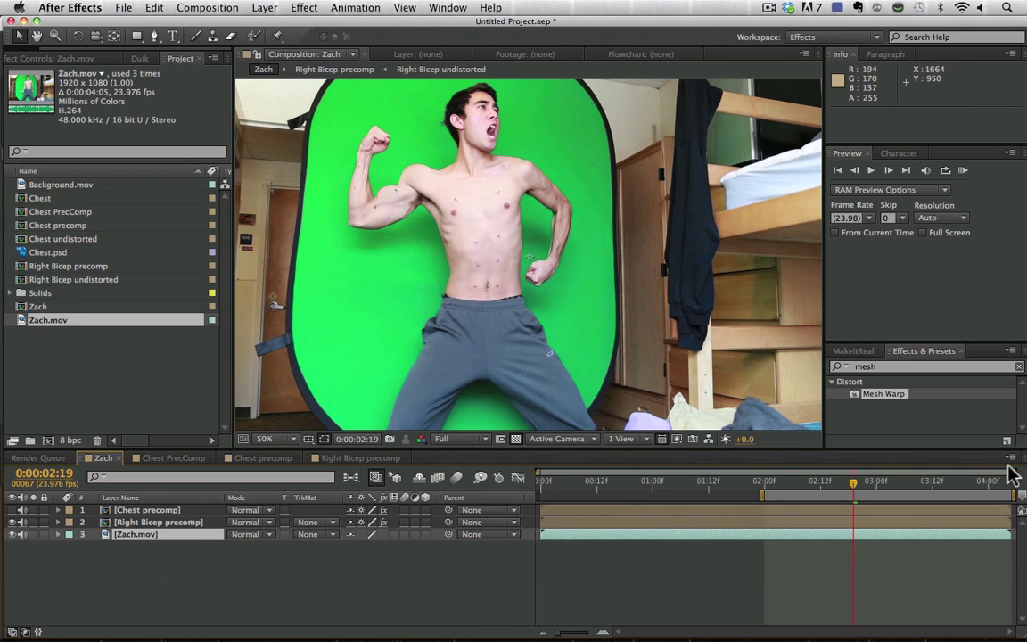
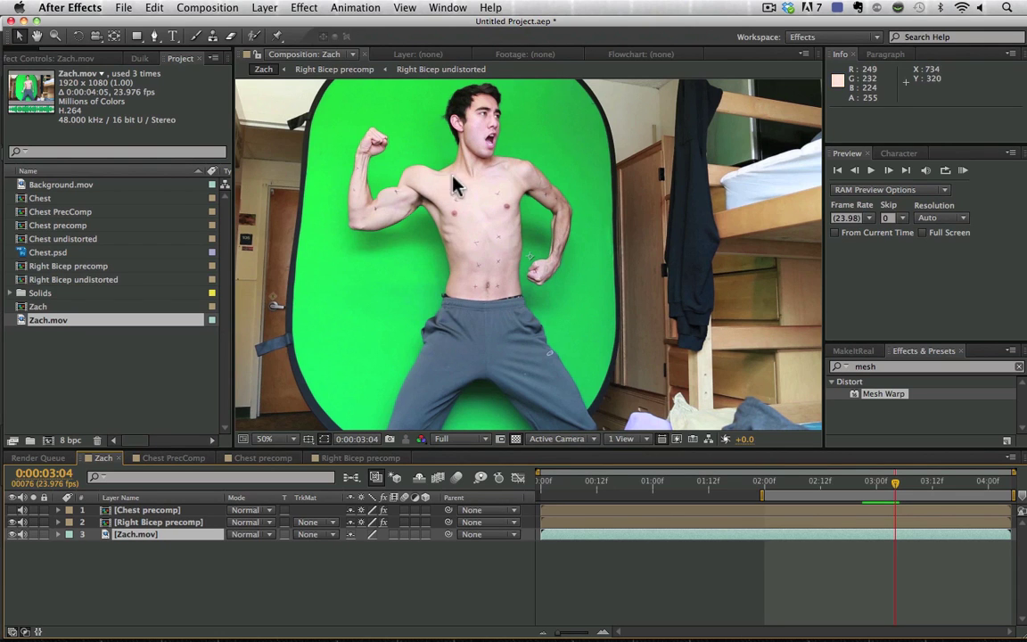
Switch to mocha Pro and outline the raised right forearm with a closed four-point X-Spline on a new layer.
{"action": "left_click", "coordinate": [359, 635]}
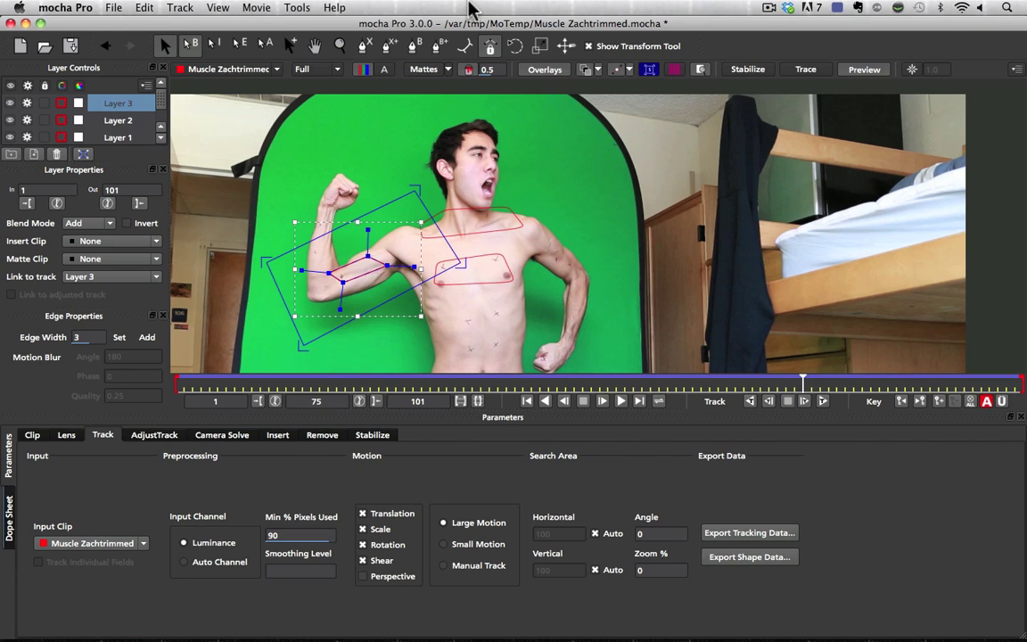
{"action": "left_click", "coordinate": [369, 45]}
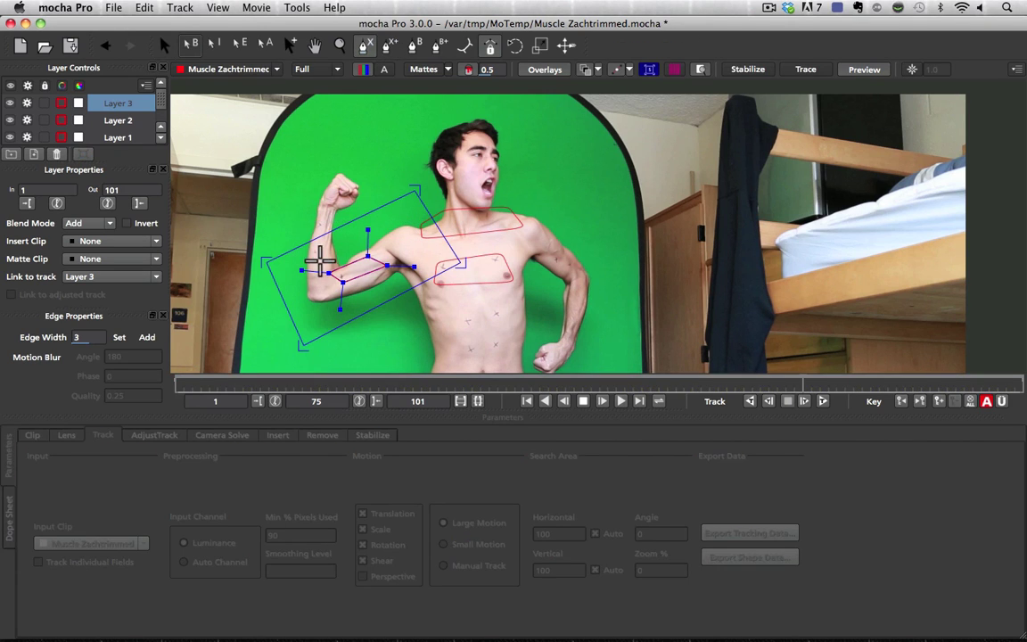
{"action": "left_click", "coordinate": [312, 268]}
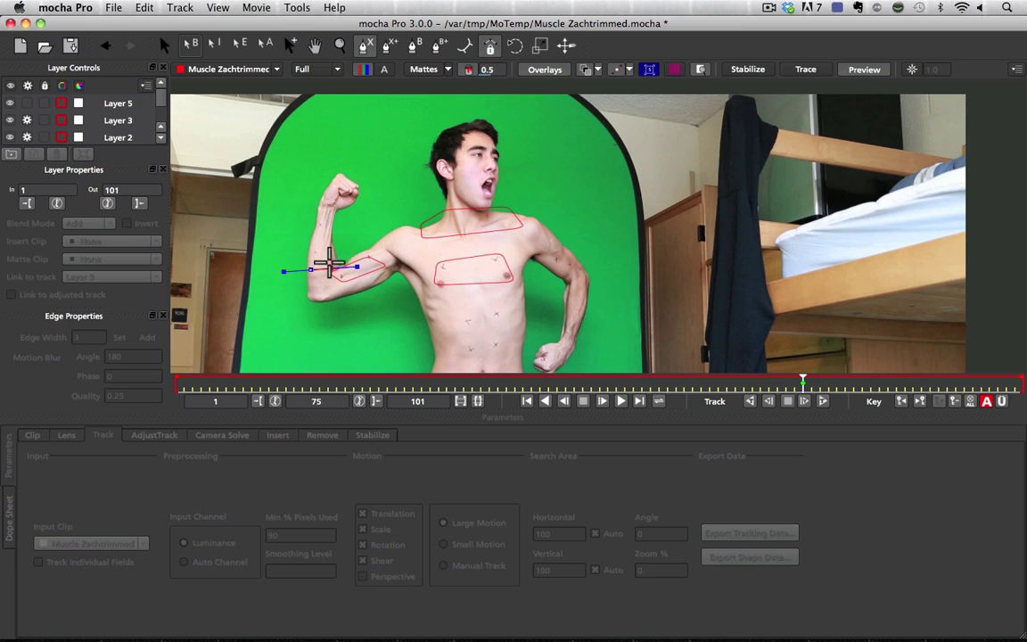
{"action": "left_click", "coordinate": [330, 267]}
{"action": "left_click", "coordinate": [329, 211]}
{"action": "left_click", "coordinate": [316, 214]}
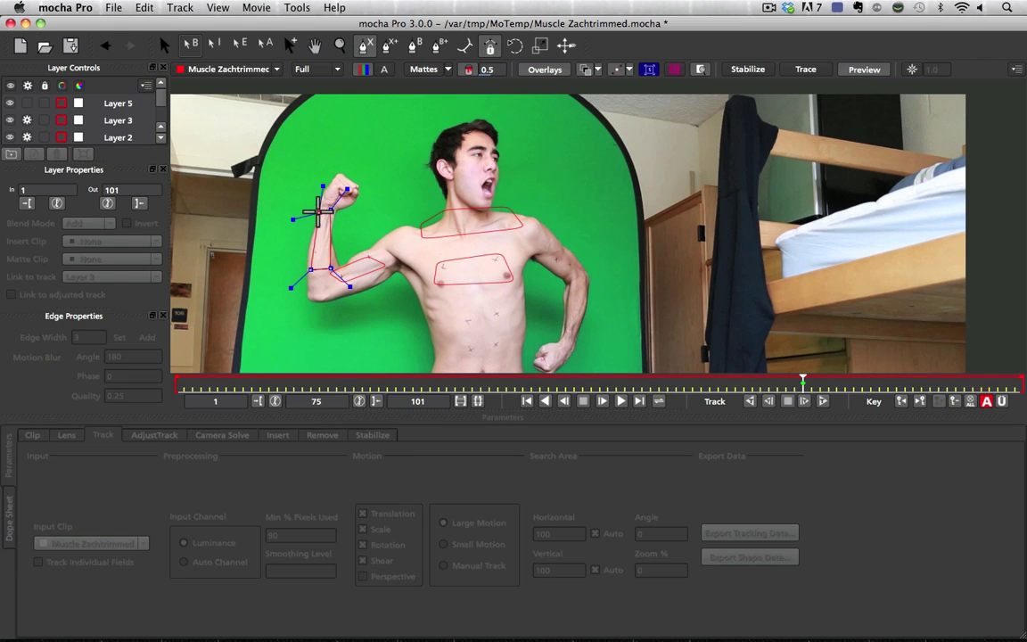
{"action": "right_click", "coordinate": [317, 214]}
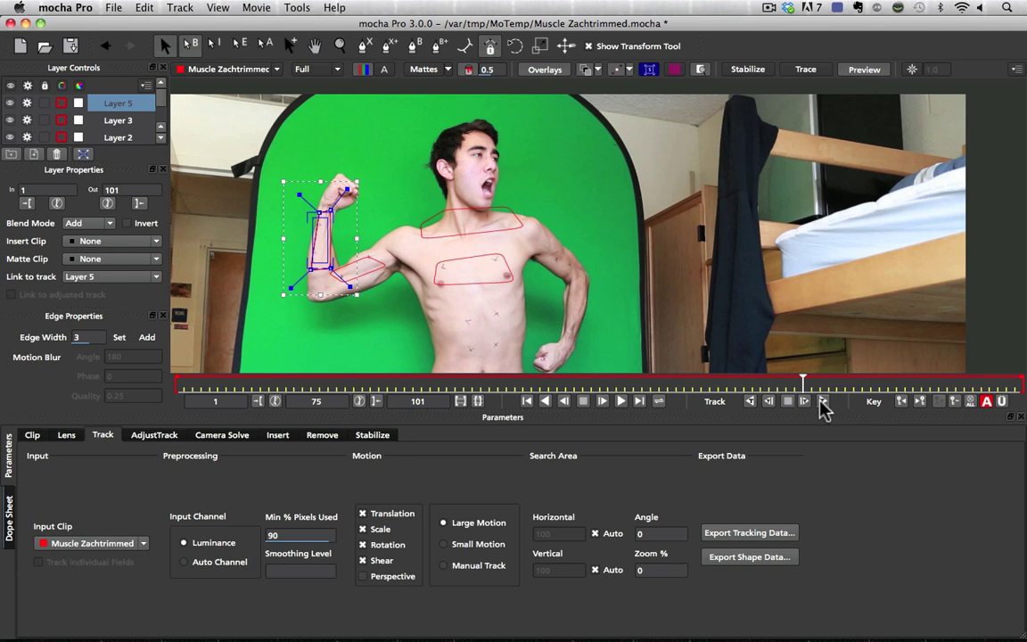
Switch to After Effects and precompose Chest precomp, Right Bicep precomp and Zach.mov together as "Green Screen".
{"action": "left_click", "coordinate": [183, 615]}
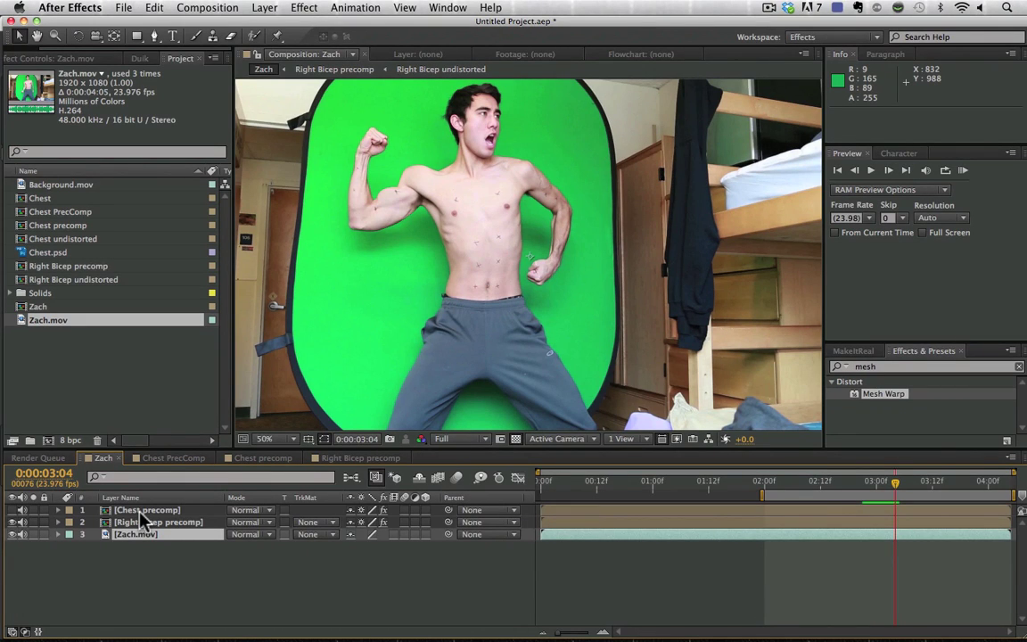
{"action": "left_click", "coordinate": [139, 515], "text": "shift"}
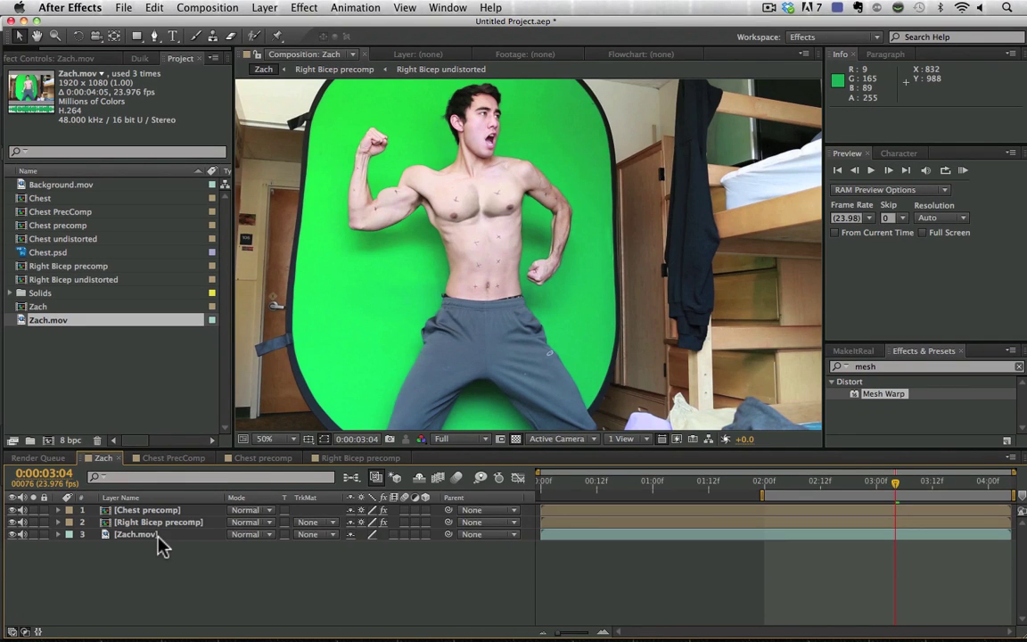
{"action": "left_click", "coordinate": [158, 535]}
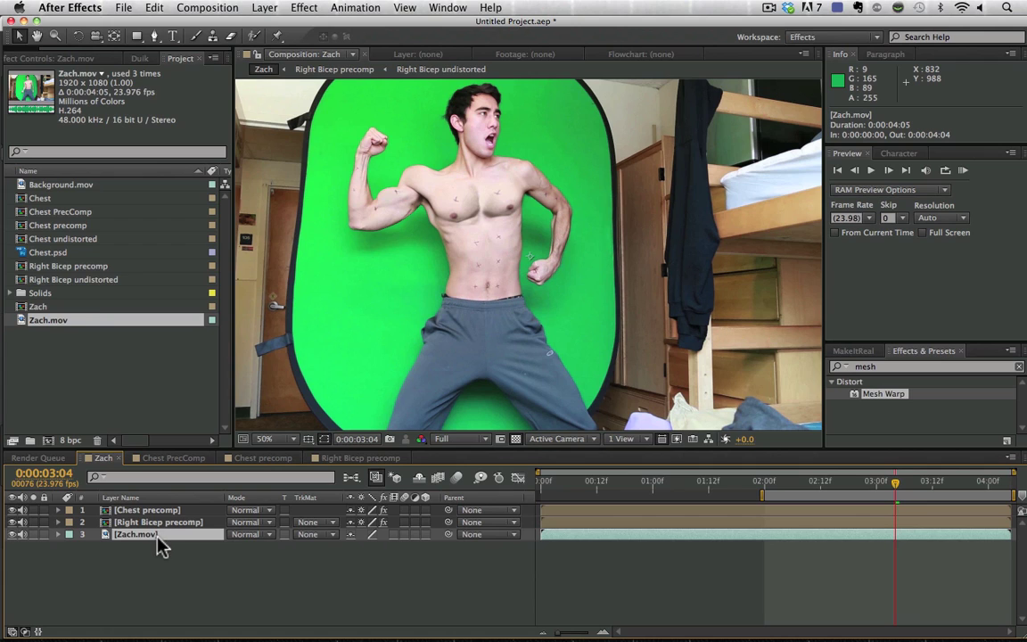
{"action": "left_click", "coordinate": [116, 370]}
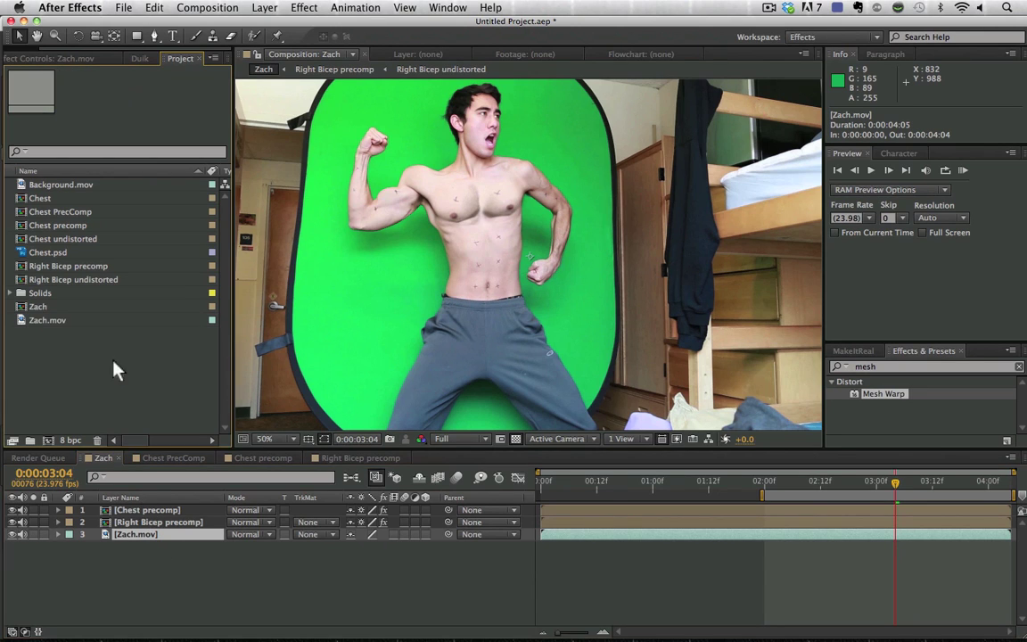
{"action": "left_click", "coordinate": [131, 510], "text": "shift"}
{"action": "key", "text": "cmd+shift+c"}
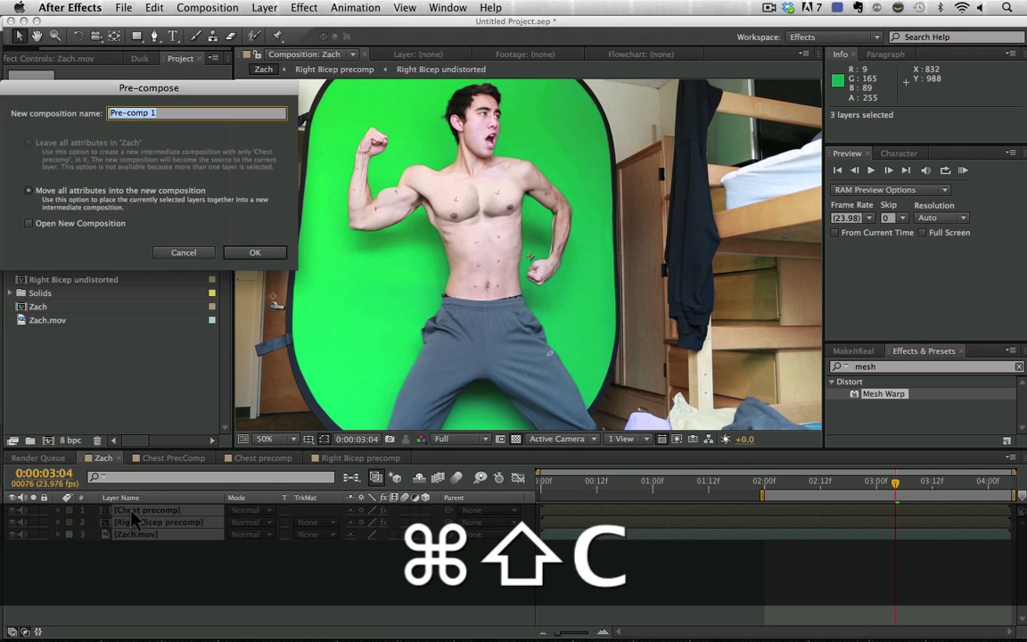
{"action": "type", "text": "Green Screen"}
{"action": "key", "text": "Return"}
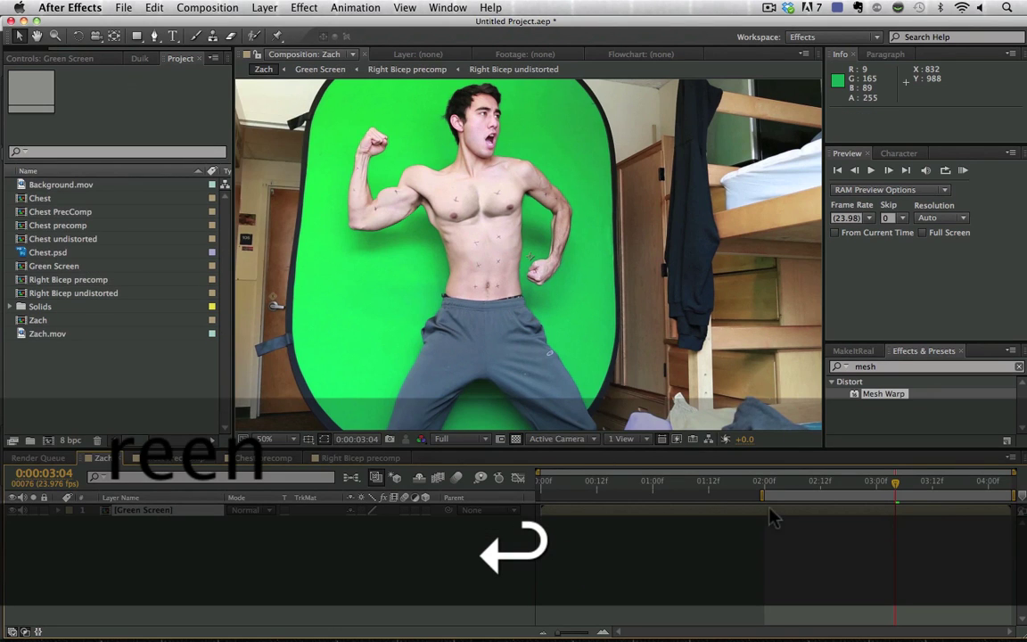
Apply the Keylight (1.2) effect to the Green Screen layer.
{"action": "double_click", "coordinate": [878, 368]}
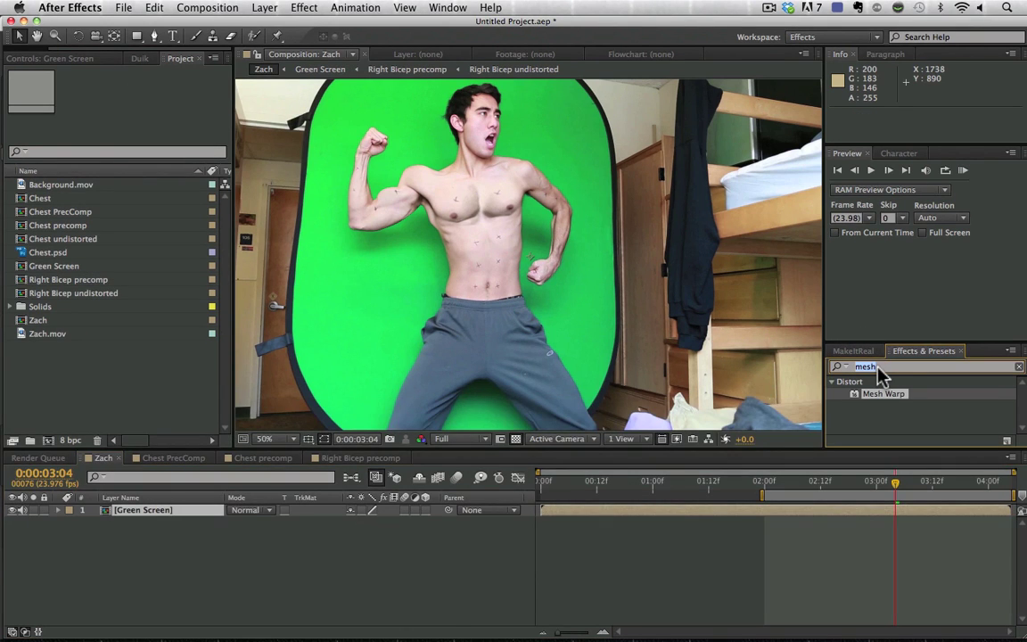
{"action": "type", "text": "keyligh"}
{"action": "double_click", "coordinate": [886, 393]}
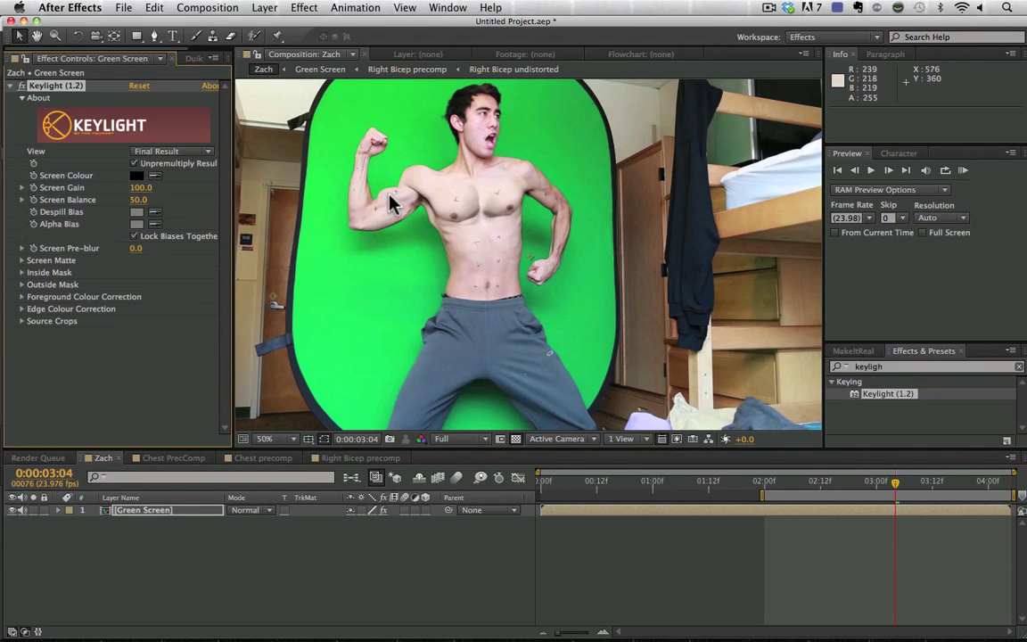
Sample the green backdrop beside the man as Keylight's Screen Colour, with the colour preview turned off.
{"action": "left_click", "coordinate": [135, 175]}
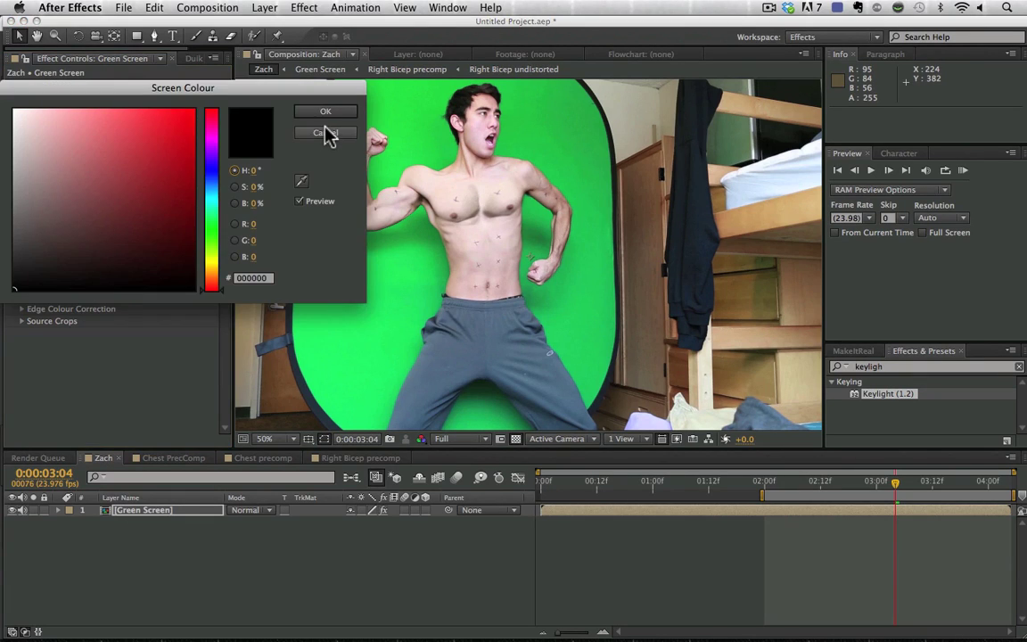
{"action": "left_click", "coordinate": [326, 132]}
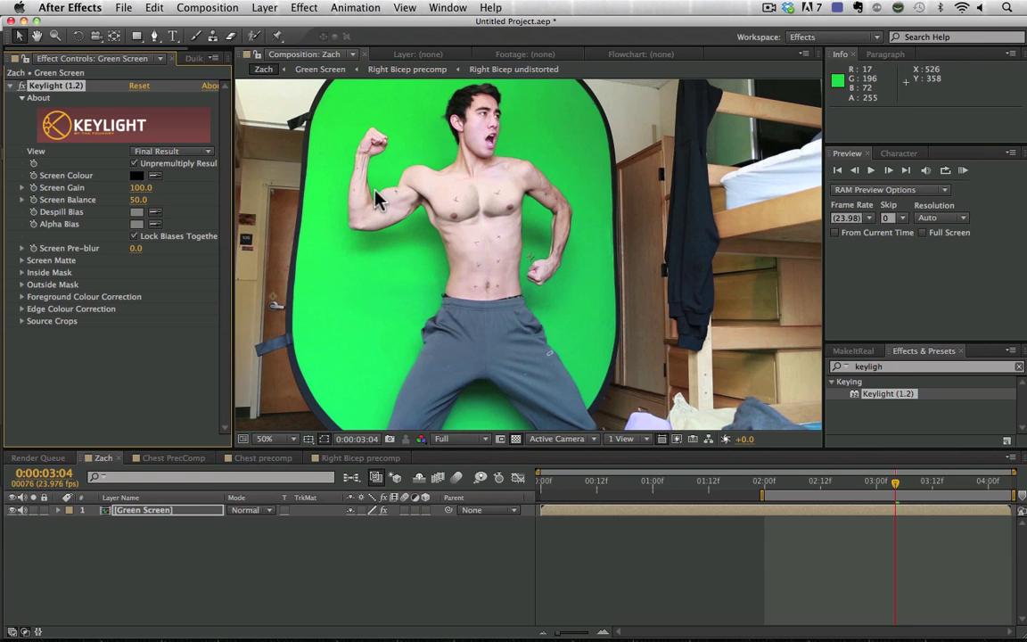
{"action": "left_click", "coordinate": [140, 176]}
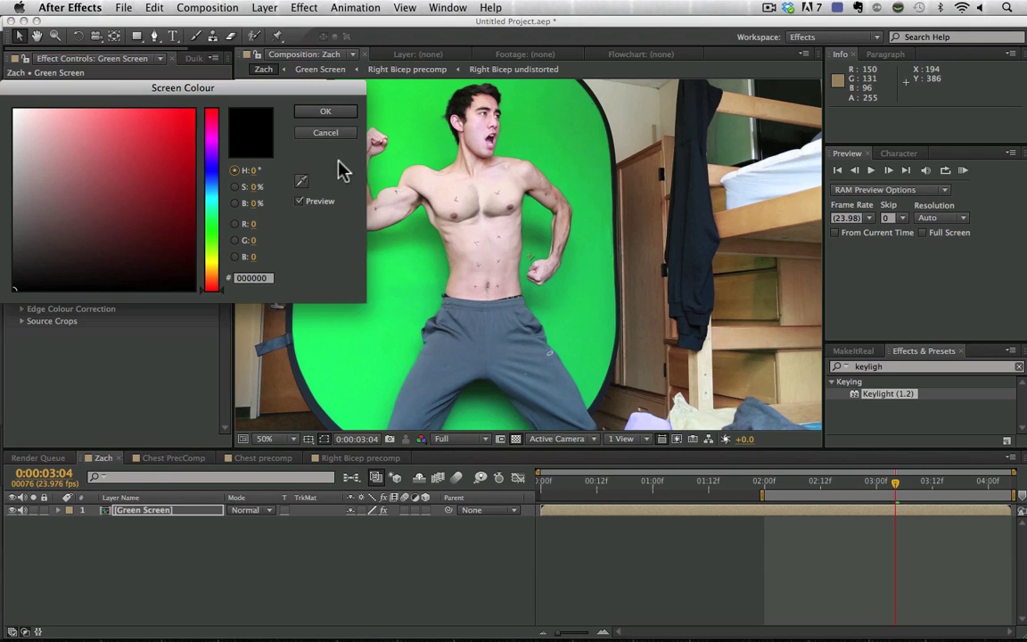
{"action": "left_click", "coordinate": [303, 183]}
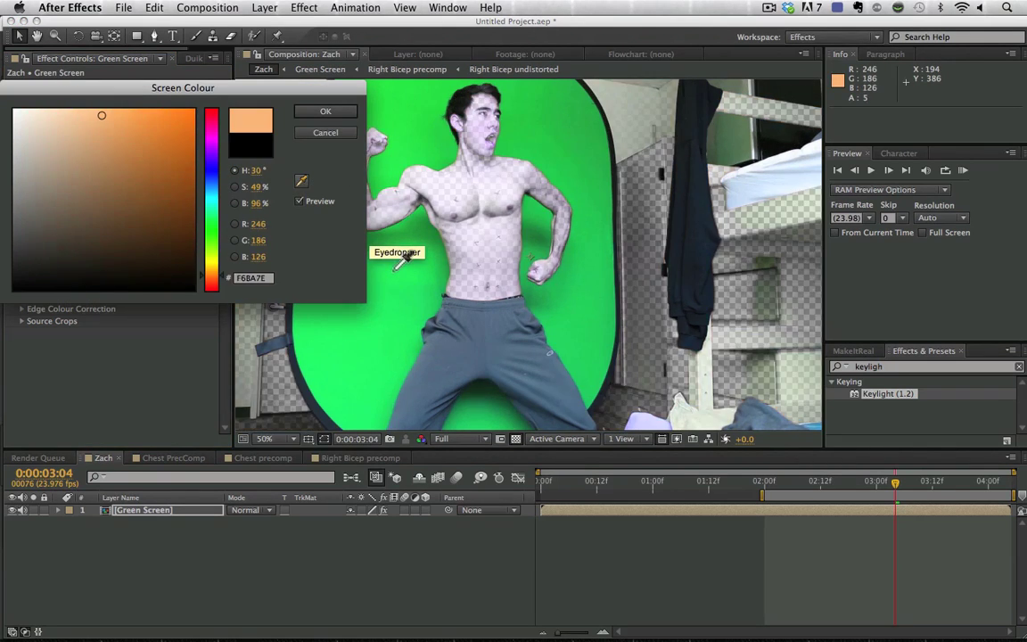
{"action": "left_click", "coordinate": [301, 201]}
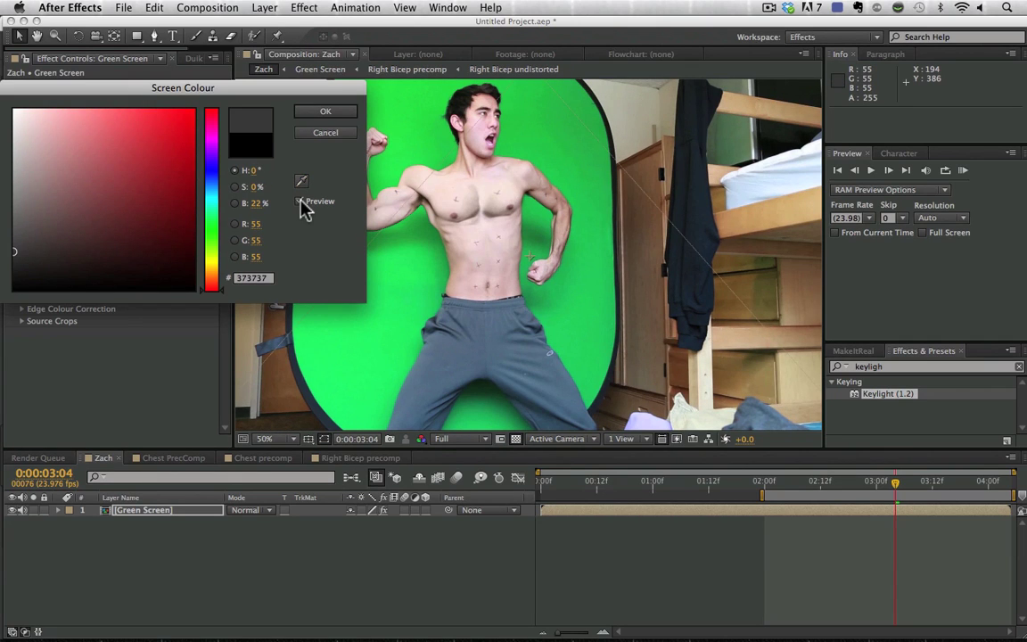
{"action": "left_click", "coordinate": [301, 181]}
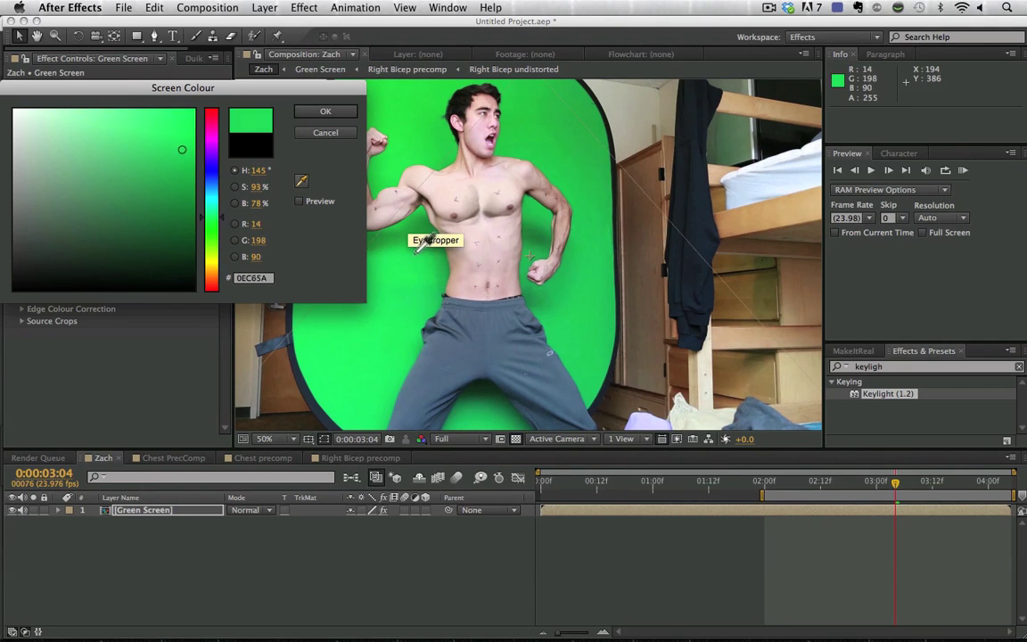
{"action": "left_click", "coordinate": [418, 170]}
{"action": "key", "text": "Return"}
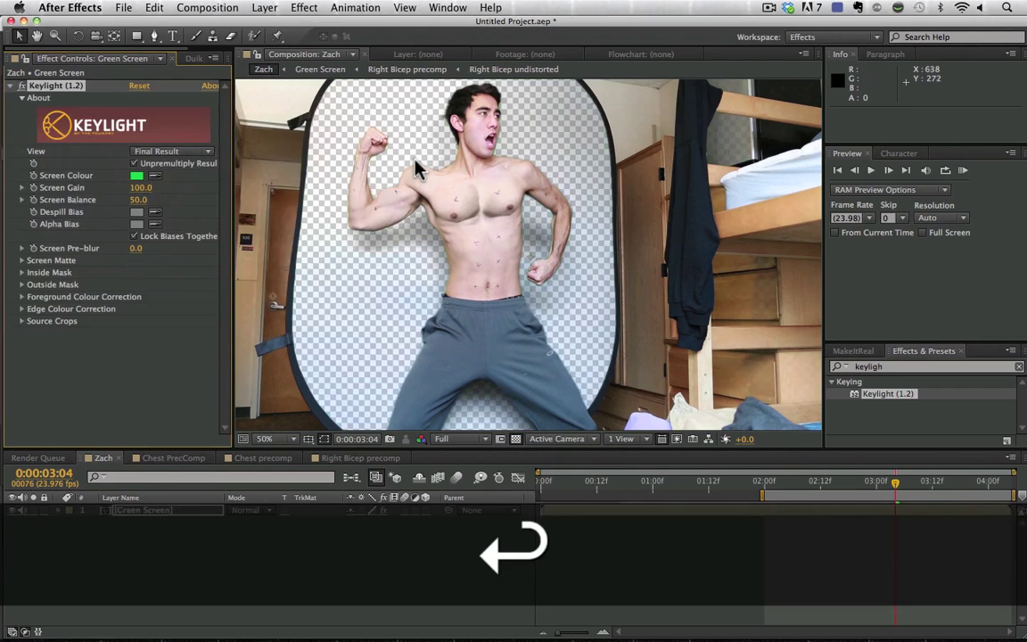
Refine the key with Screen Matte Clip Black 24, Clip White 94 and Screen Gain 126.
{"action": "left_click", "coordinate": [21, 260]}
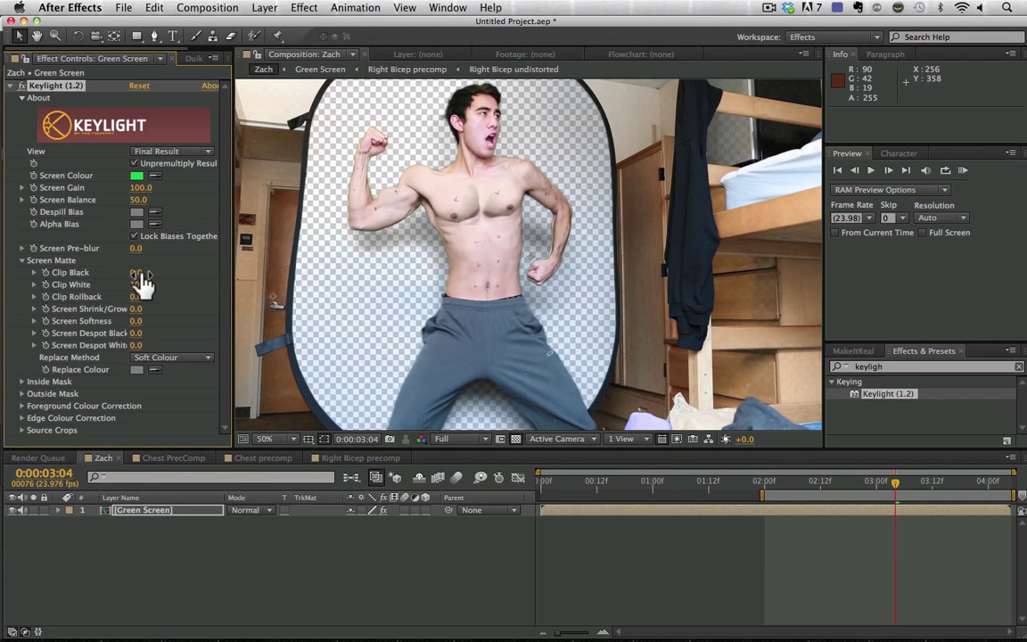
{"action": "left_click_drag", "start_coordinate": [141, 277], "coordinate": [150, 274]}
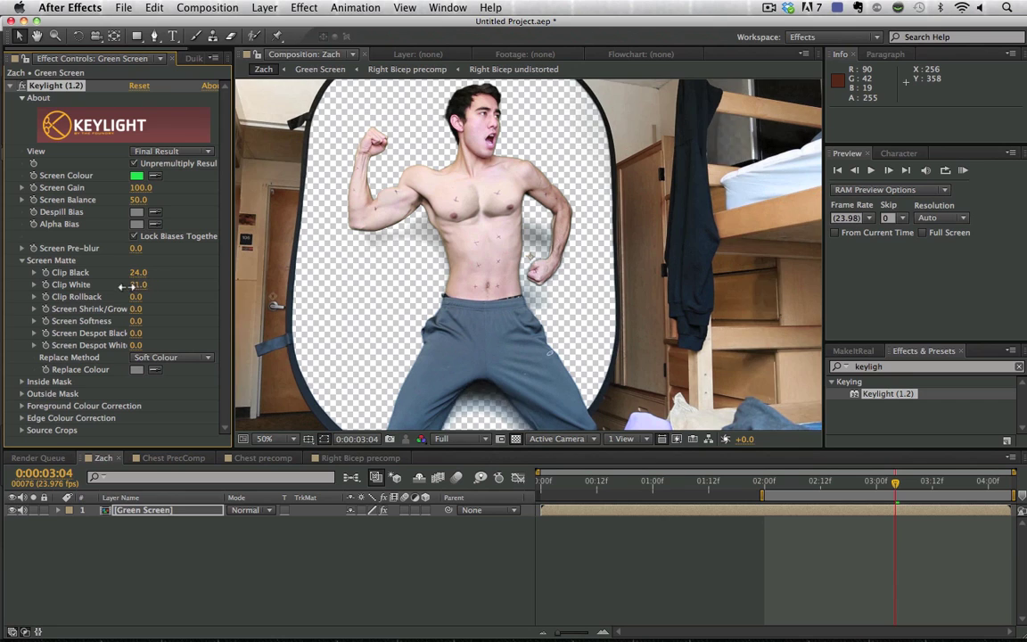
{"action": "left_click_drag", "start_coordinate": [140, 187], "coordinate": [156, 187]}
Draw a closed RotoBezier mask around the man on the Green Screen layer, inside the backdrop's black rim, to remove the surrounding room.
{"action": "scroll", "coordinate": [451, 360], "scroll_direction": "down", "scroll_amount": 1}
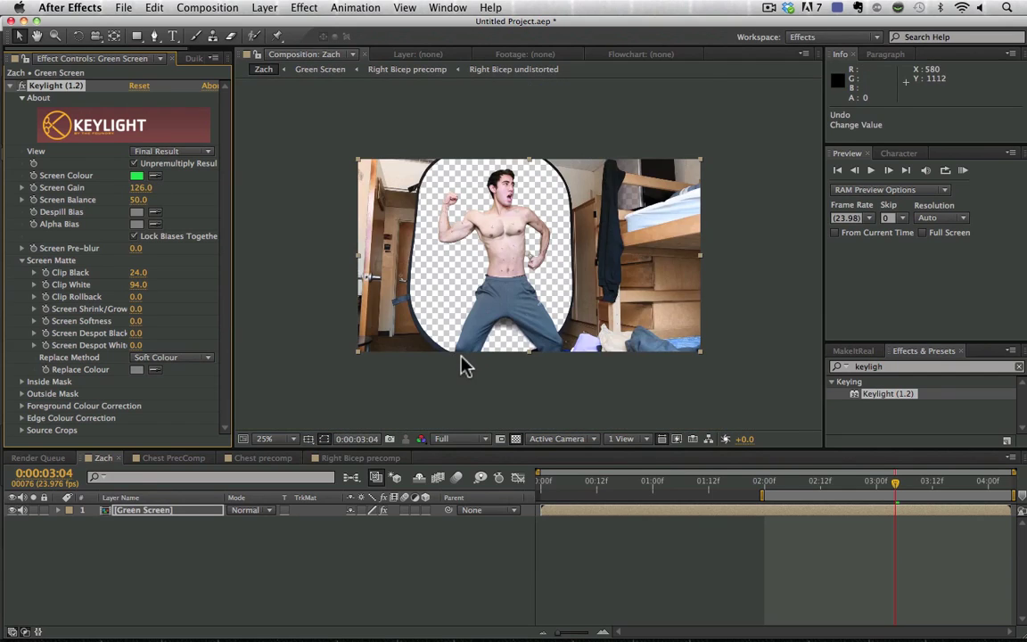
{"action": "scroll", "coordinate": [464, 364], "scroll_direction": "up", "scroll_amount": 3}
{"action": "key", "text": "h"}
{"action": "left_click_drag", "start_coordinate": [463, 364], "coordinate": [591, 41]}
{"action": "key", "text": "g"}
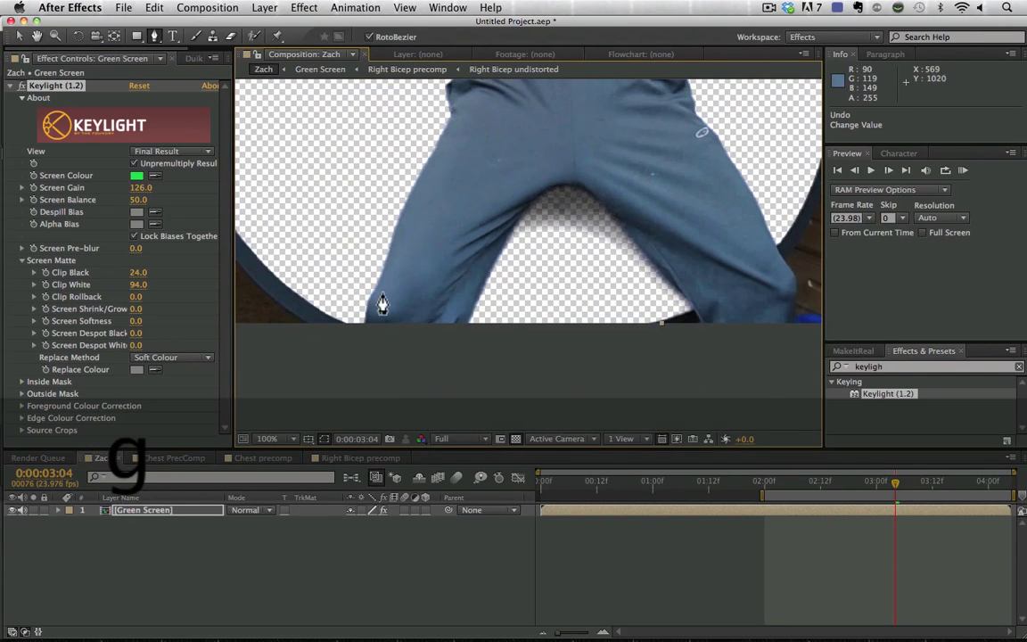
{"action": "left_click", "coordinate": [369, 335]}
{"action": "key", "text": "h"}
{"action": "left_click_drag", "start_coordinate": [357, 292], "coordinate": [582, 302]}
{"action": "key", "text": "g"}
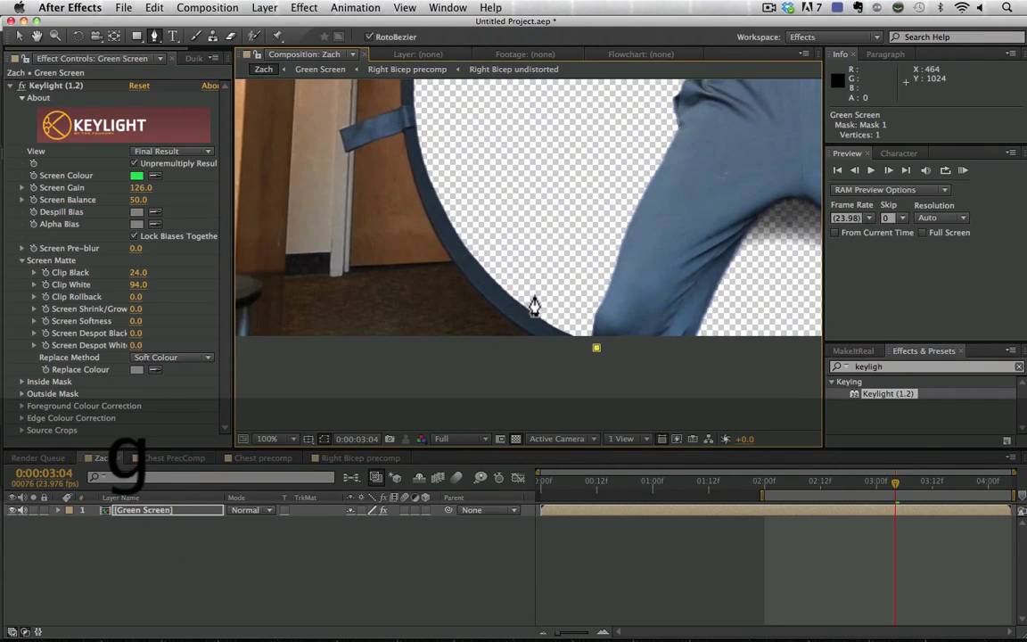
{"action": "left_click", "coordinate": [534, 294]}
{"action": "key", "text": "h"}
{"action": "key", "text": "g"}
{"action": "left_click", "coordinate": [444, 126]}
{"action": "key", "text": "h"}
{"action": "left_click_drag", "start_coordinate": [448, 134], "coordinate": [411, 405]}
{"action": "key", "text": "g"}
{"action": "left_click", "coordinate": [416, 348]}
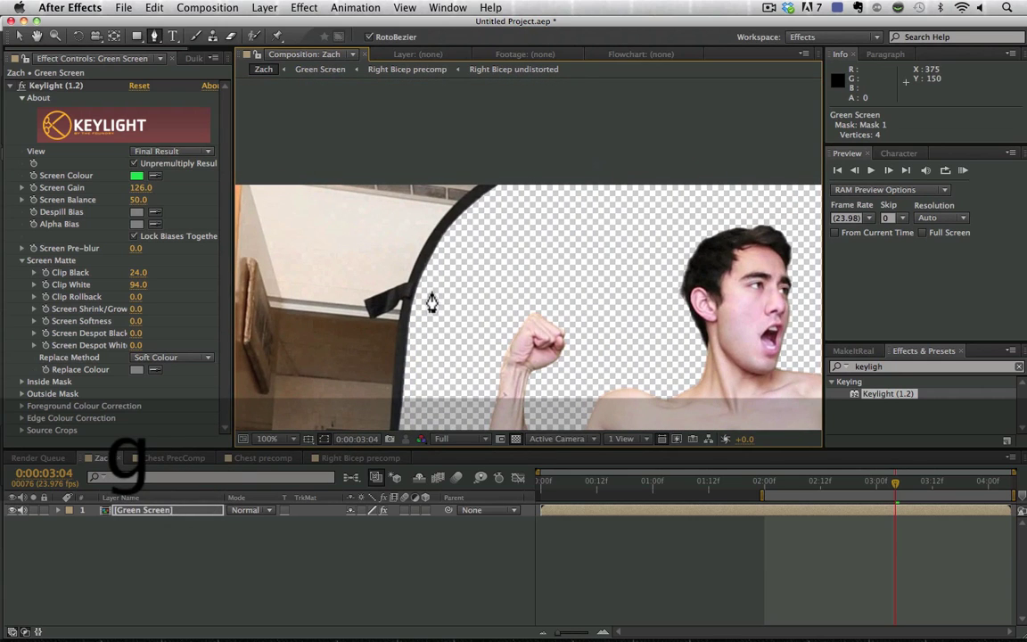
{"action": "key", "text": "h"}
{"action": "left_click_drag", "start_coordinate": [758, 241], "coordinate": [374, 201]}
{"action": "key", "text": "g"}
{"action": "left_click", "coordinate": [417, 141]}
{"action": "key", "text": "h"}
{"action": "key", "text": "g"}
{"action": "left_click", "coordinate": [478, 312]}
{"action": "key", "text": "comma"}
{"action": "key", "text": "comma"}
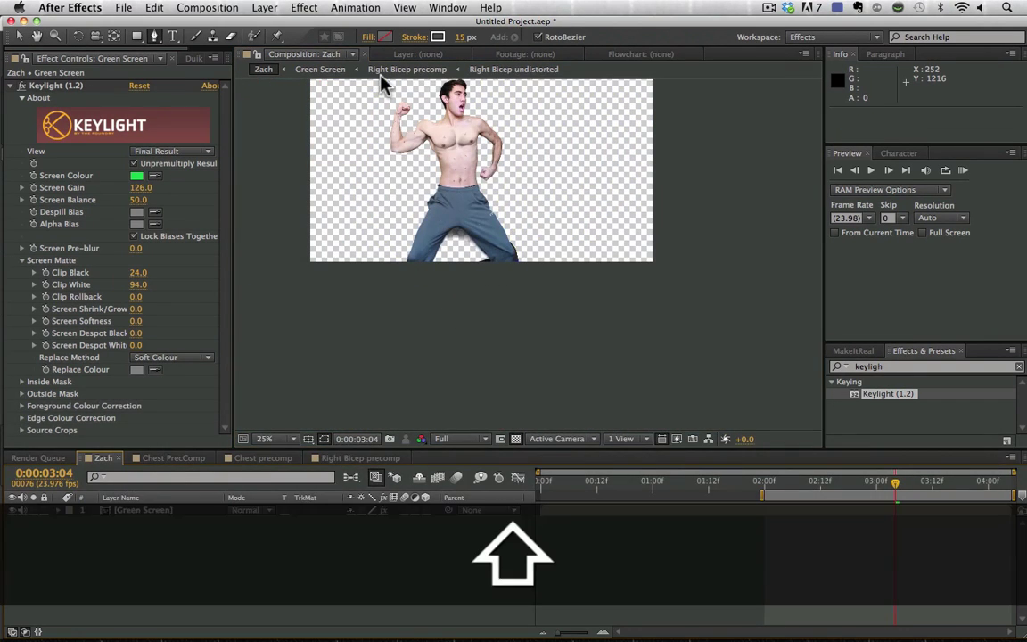
Add Background.mov to the Zach comp beneath the Green Screen layer.
{"action": "key", "text": "shift+slash"}
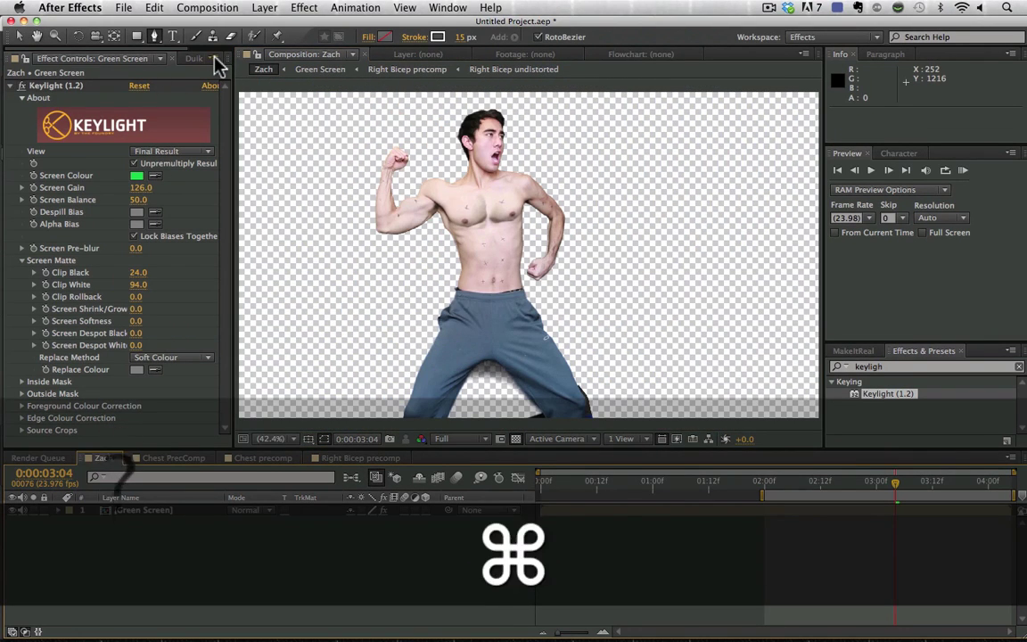
{"action": "key", "text": "super+0"}
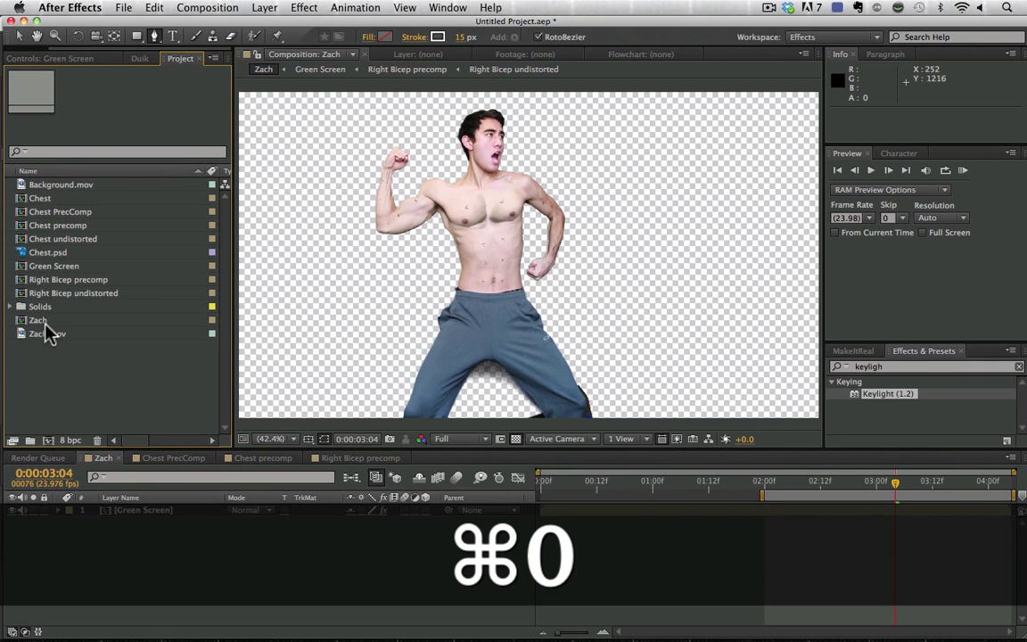
{"action": "left_click_drag", "start_coordinate": [80, 188], "coordinate": [134, 522]}
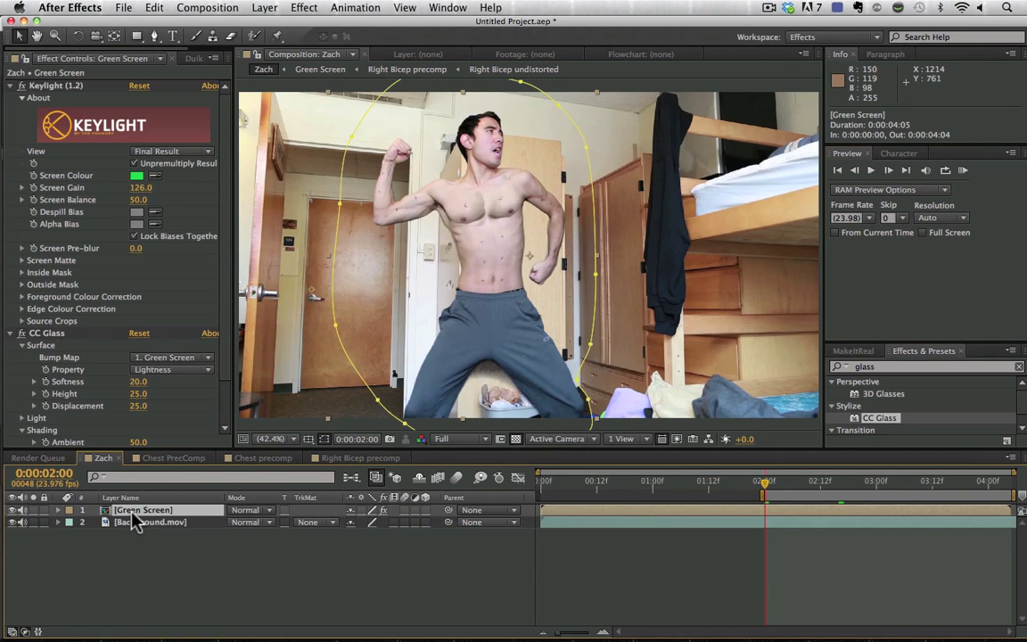
Collapse the Keylight and CC Glass settings and apply Hue/Saturation to the Green Screen layer.
{"action": "left_click", "coordinate": [9, 86]}
{"action": "left_click", "coordinate": [13, 100]}
{"action": "left_click", "coordinate": [878, 367]}
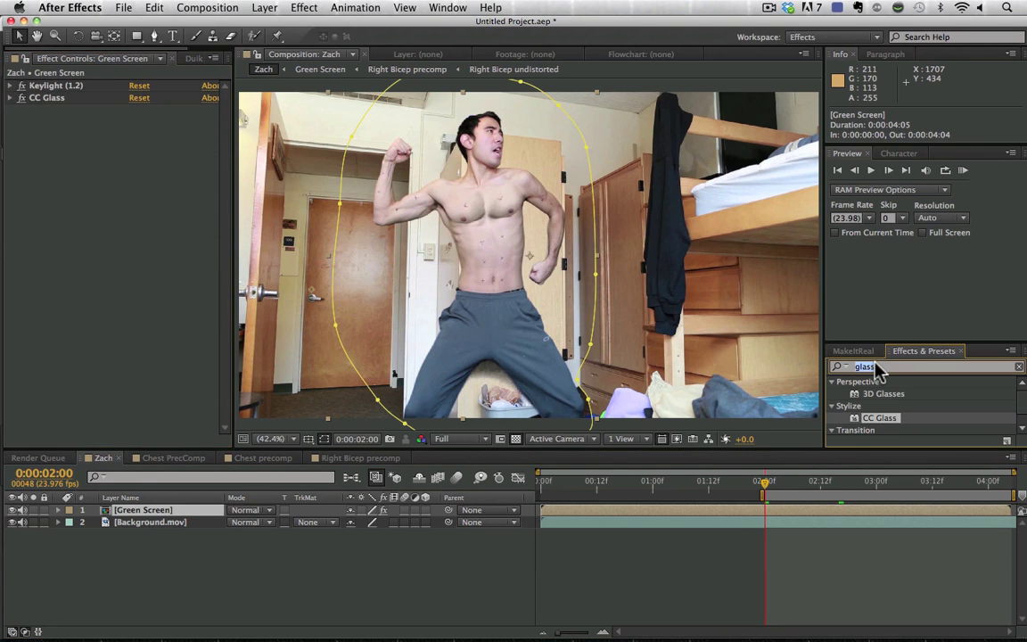
{"action": "type", "text": "hue"}
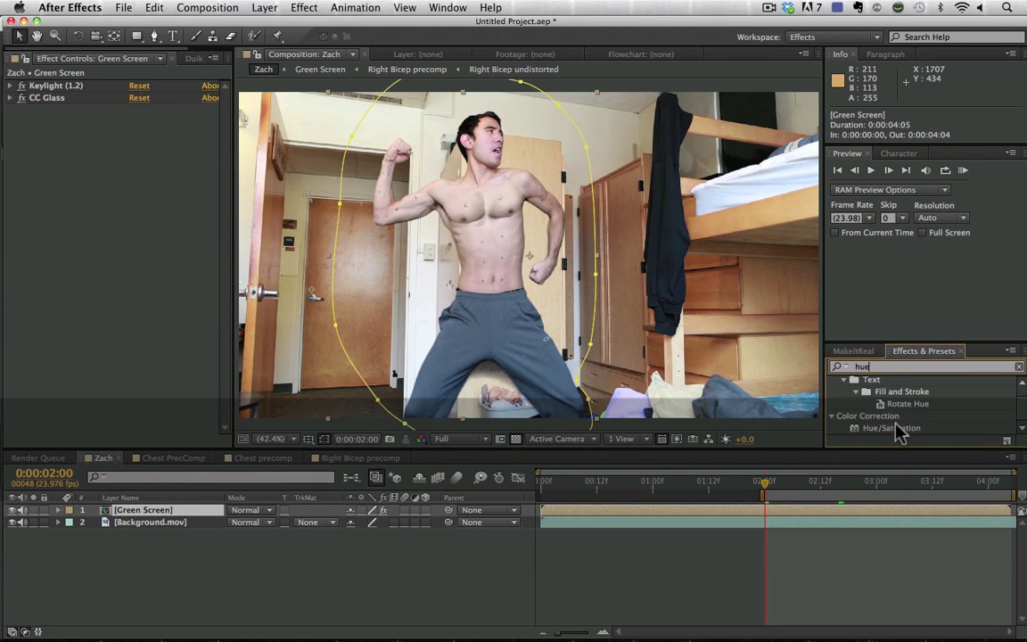
{"action": "left_click_drag", "start_coordinate": [899, 429], "coordinate": [854, 508]}
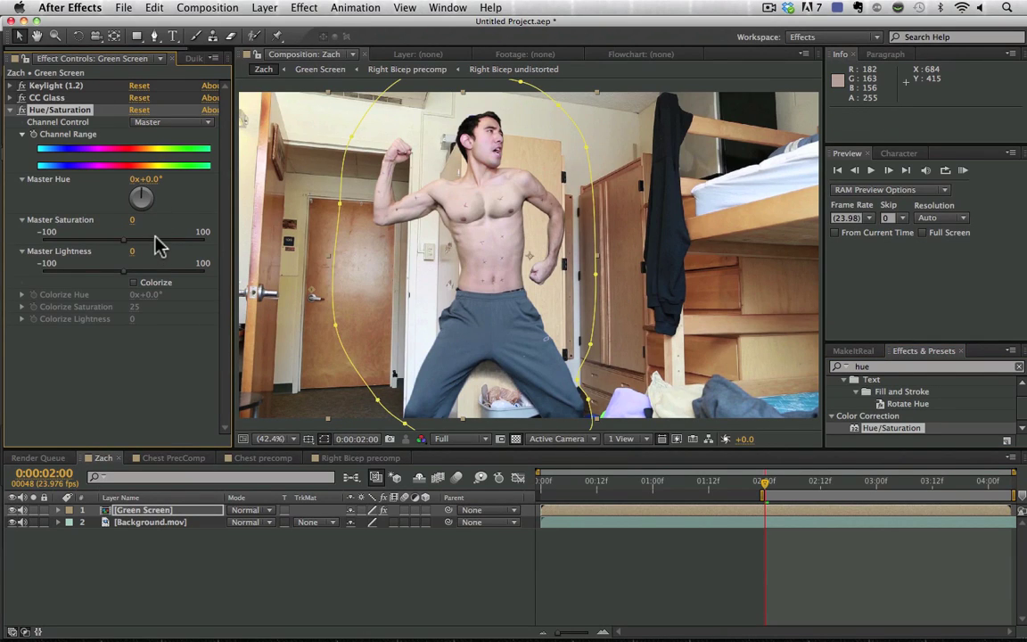
Try tinting the man green with Master Hue 108° and Master Saturation 46, and undo the last change.
{"action": "left_click_drag", "start_coordinate": [142, 198], "coordinate": [146, 205]}
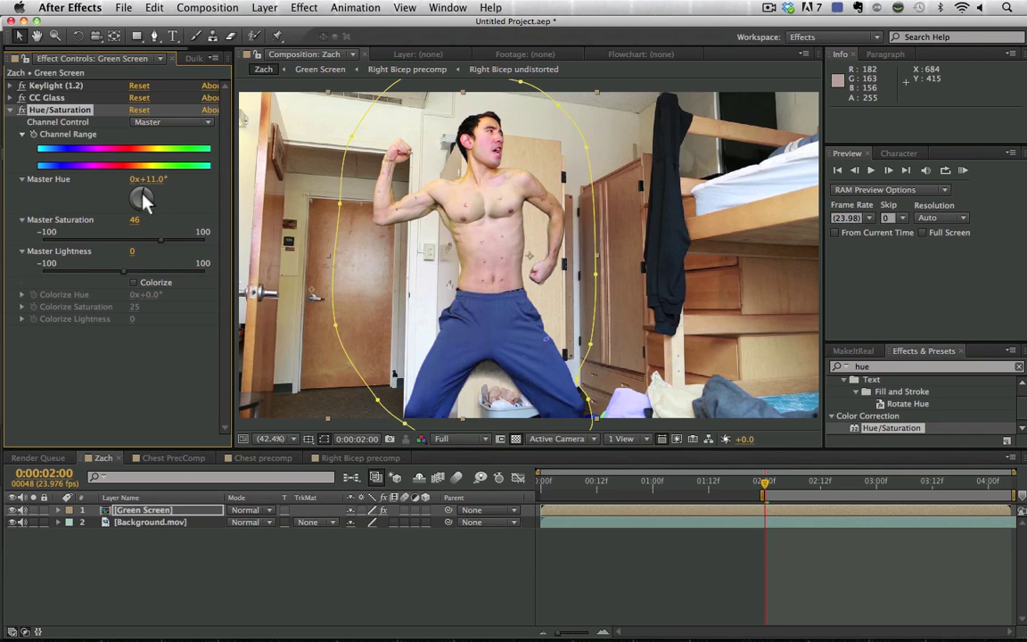
{"action": "scroll", "coordinate": [560, 219], "scroll_direction": "up", "scroll_amount": 1}
{"action": "scroll", "coordinate": [560, 218], "scroll_direction": "up", "scroll_amount": 2}
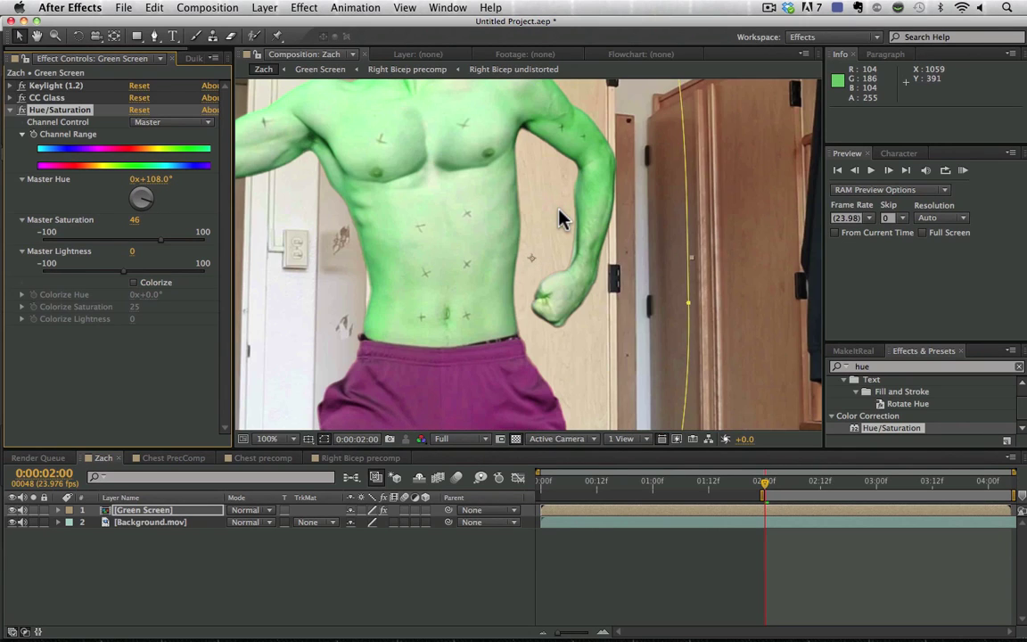
{"action": "scroll", "coordinate": [560, 218], "scroll_direction": "down", "scroll_amount": 2}
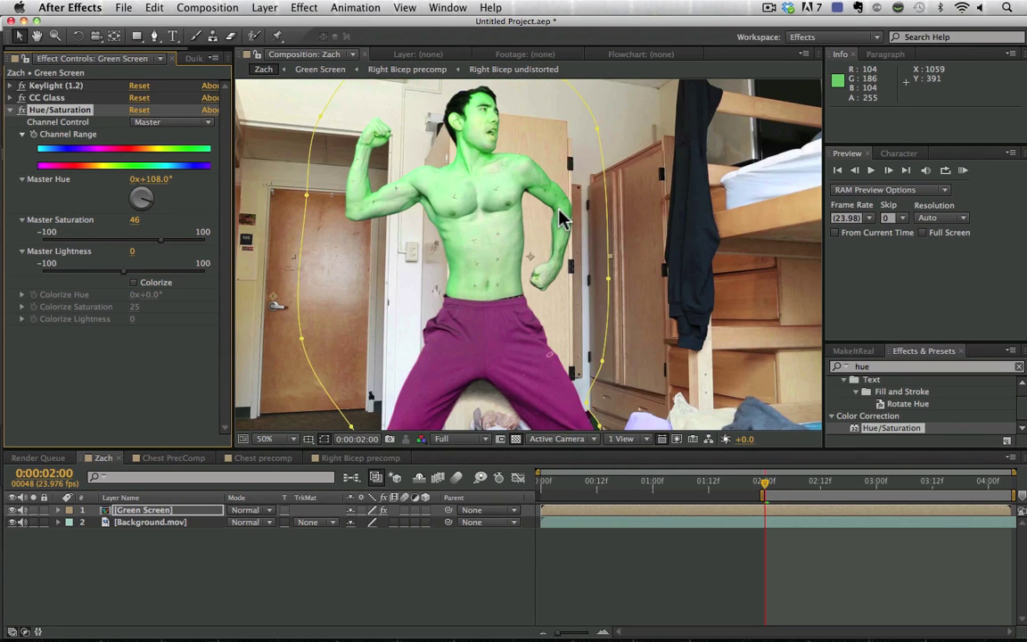
{"action": "key", "text": "super+z"}
{"action": "key", "text": "shift+slash"}
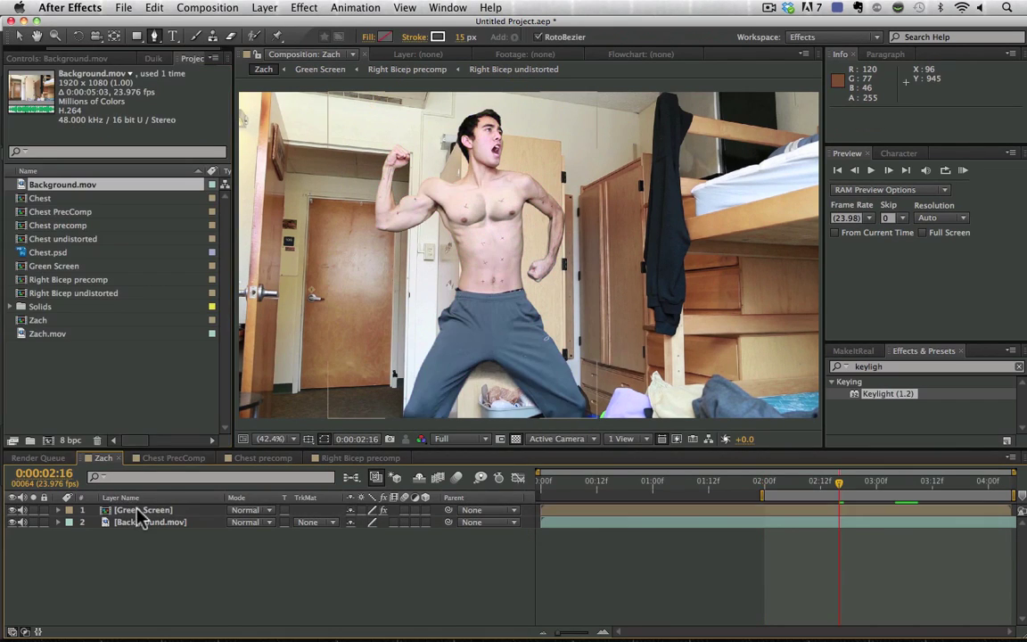
Find the CC Glass effect by searching for "glass" and apply it to the Green Screen layer.
{"action": "left_click", "coordinate": [133, 511]}
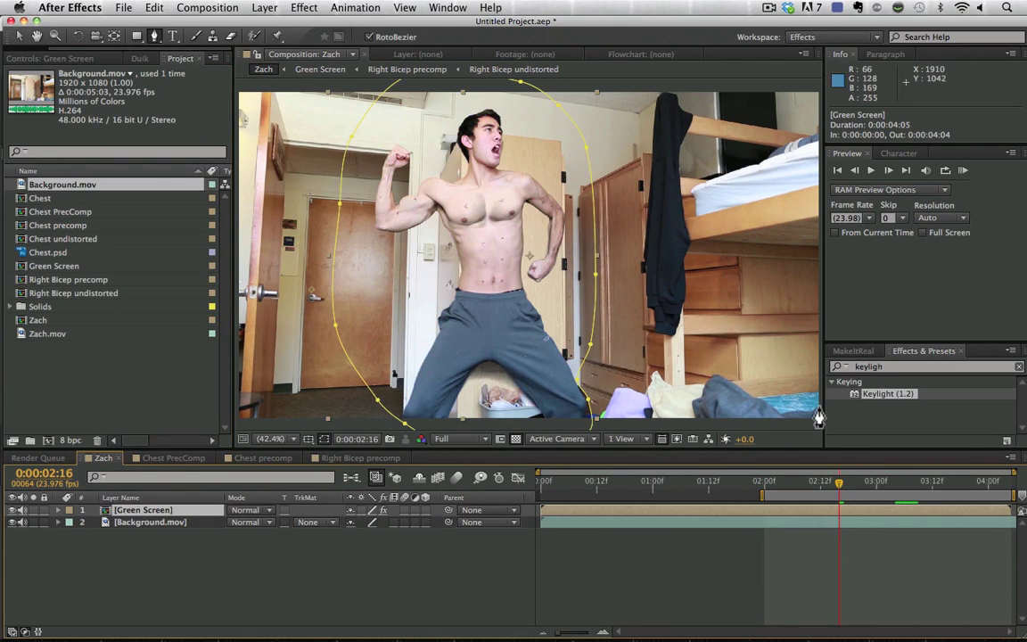
{"action": "left_click", "coordinate": [878, 368]}
{"action": "type", "text": "keyligh"}
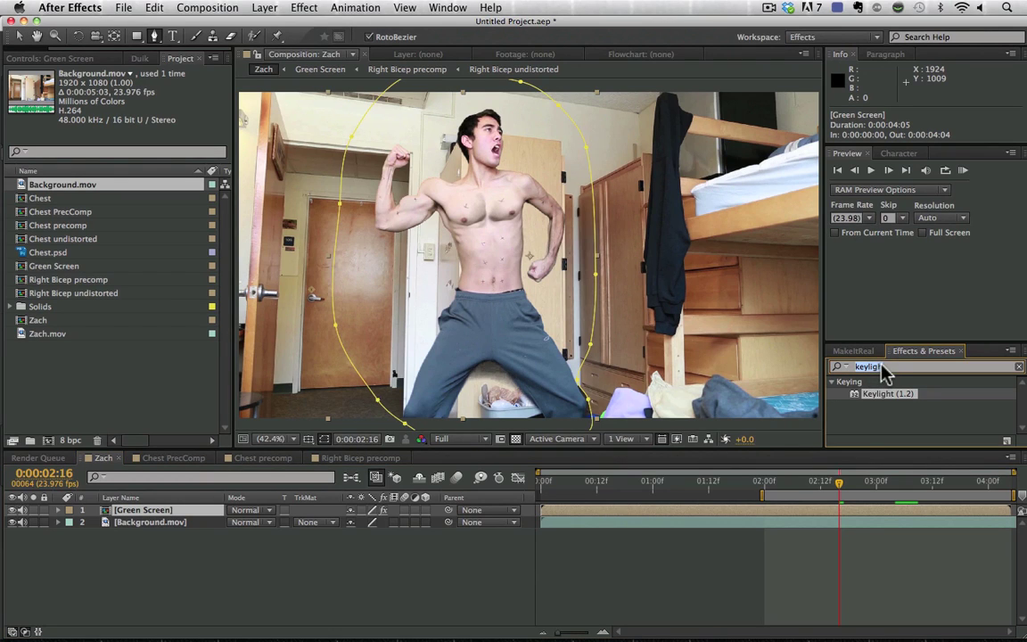
{"action": "type", "text": "h"}
{"action": "key", "text": "BackSpace"}
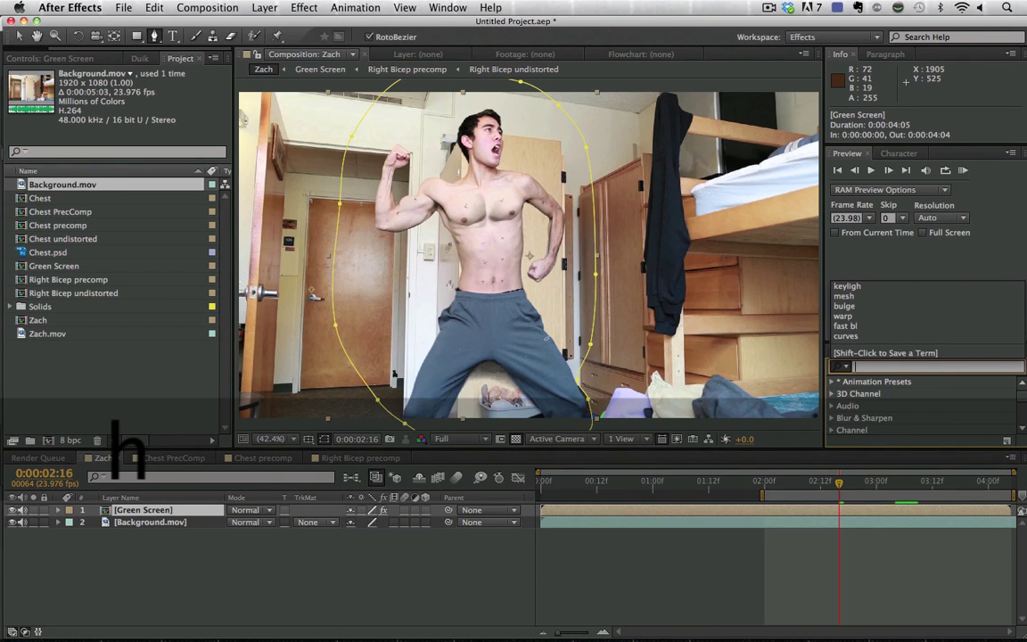
{"action": "type", "text": "glass"}
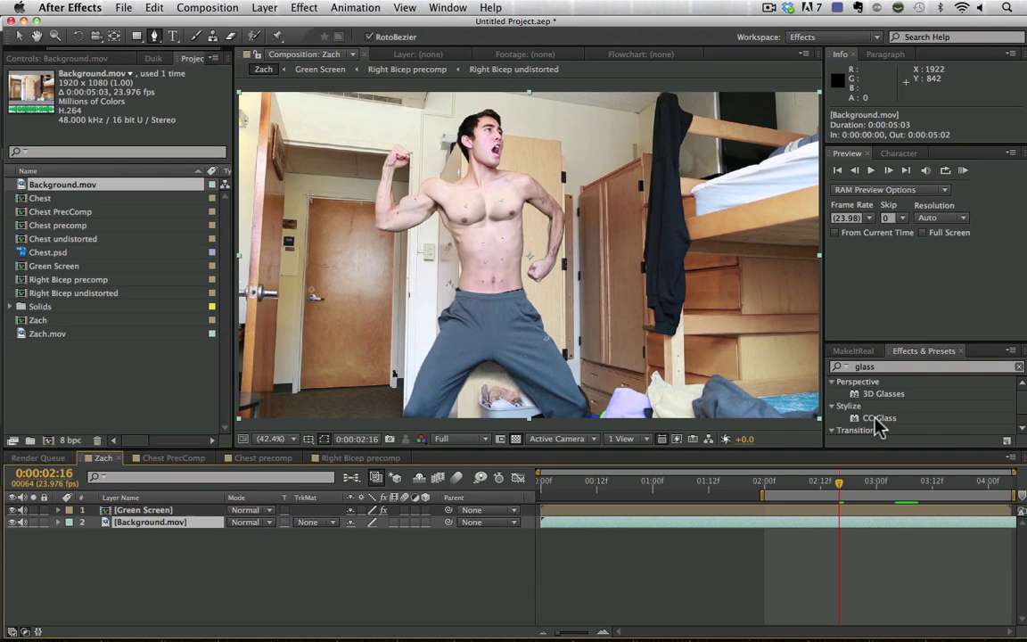
{"action": "left_click_drag", "start_coordinate": [878, 418], "coordinate": [853, 517]}
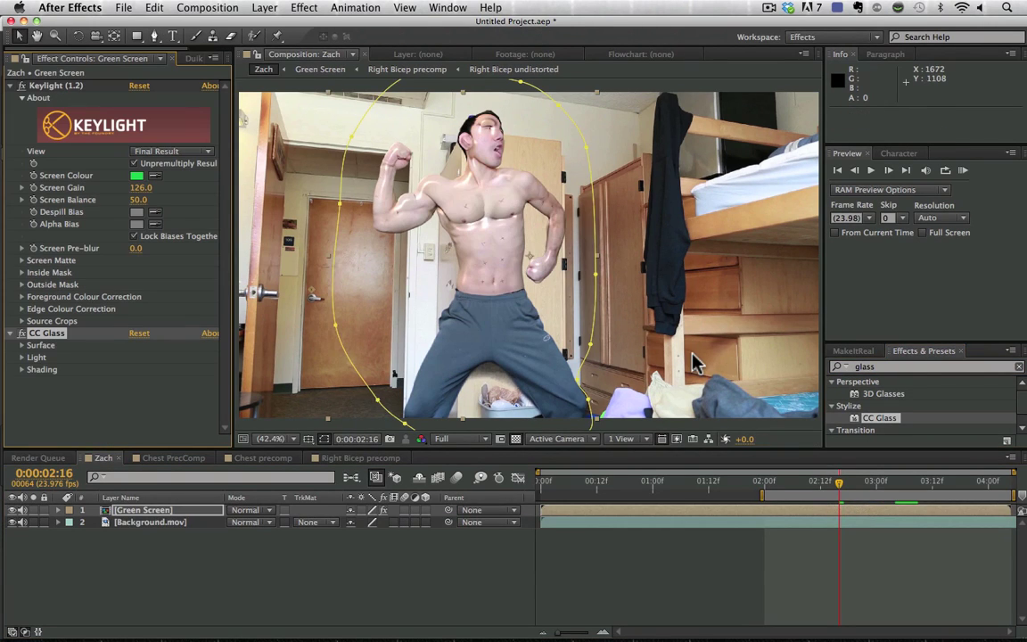
Set the Specular shading of CC Glass to 0 on the Green Screen layer.
{"action": "left_click", "coordinate": [22, 369]}
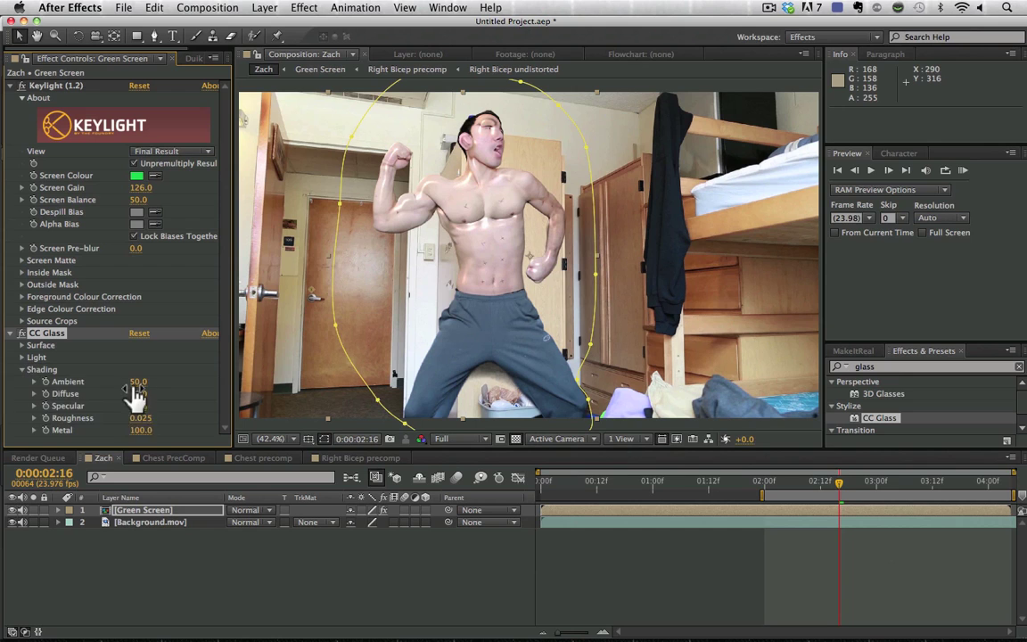
{"action": "left_click", "coordinate": [138, 405]}
{"action": "type", "text": "0"}
{"action": "key", "text": "Return"}
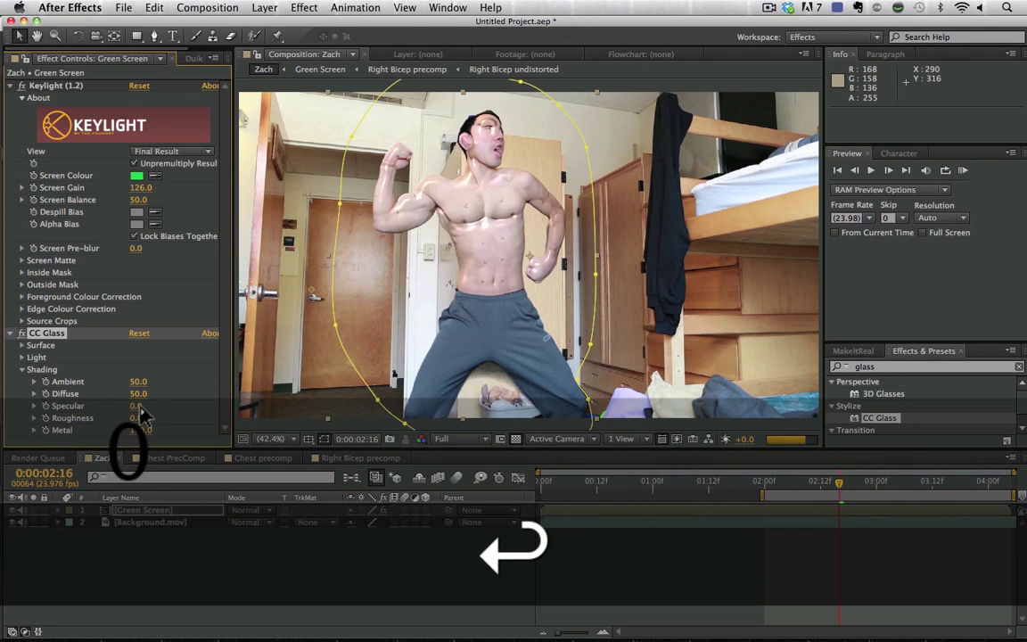
Set the surface Displacement of CC Glass to 25 and check the man's face and torso up close.
{"action": "key", "text": "h"}
{"action": "scroll", "coordinate": [488, 293], "scroll_direction": "up", "scroll_amount": 3}
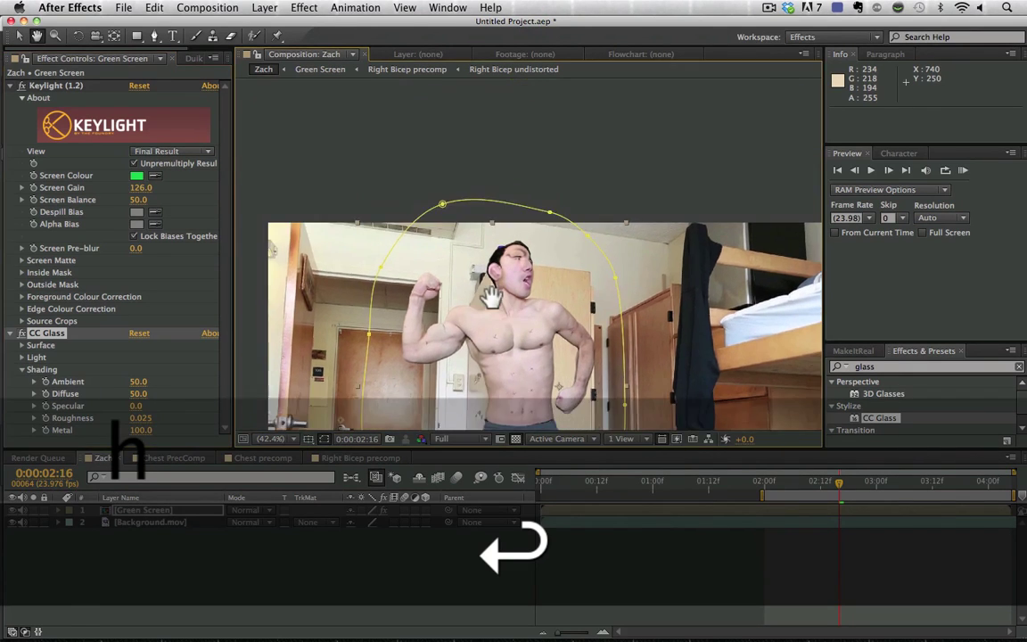
{"action": "left_click_drag", "start_coordinate": [488, 293], "coordinate": [570, 121]}
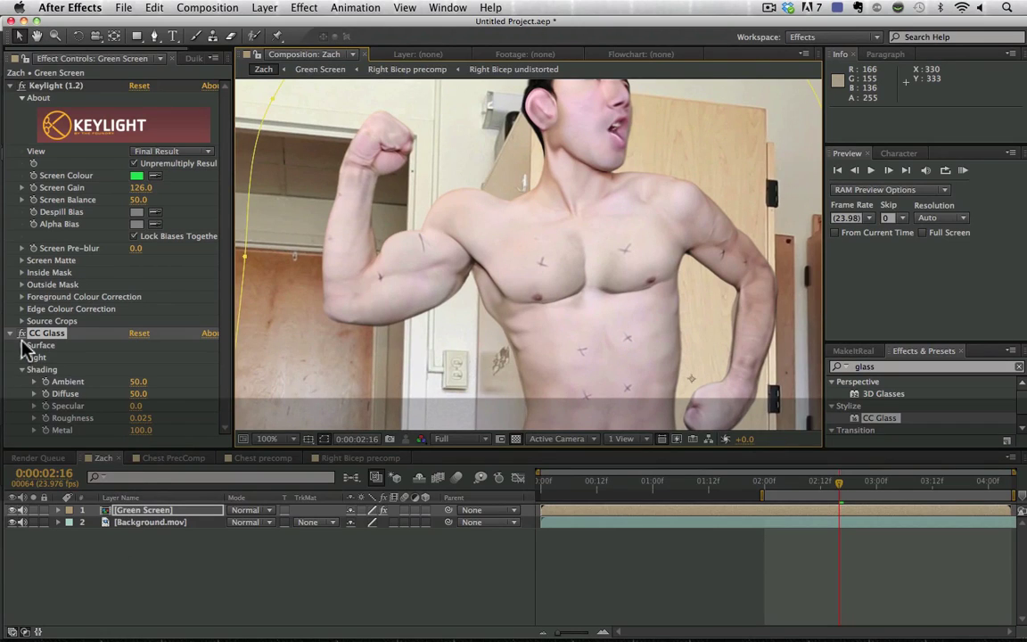
{"action": "left_click", "coordinate": [22, 345]}
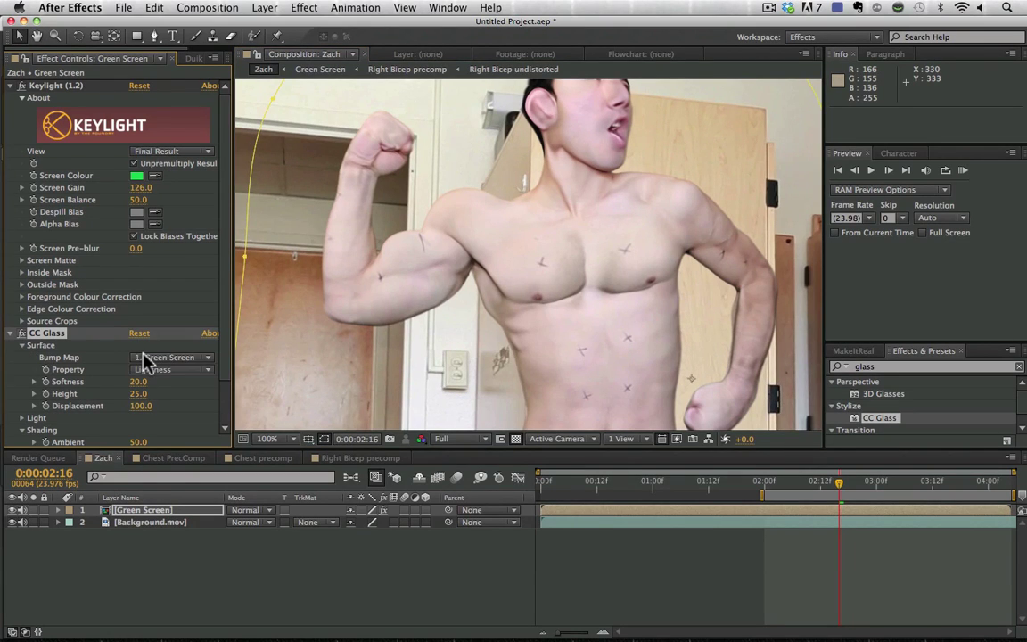
{"action": "left_click", "coordinate": [140, 407]}
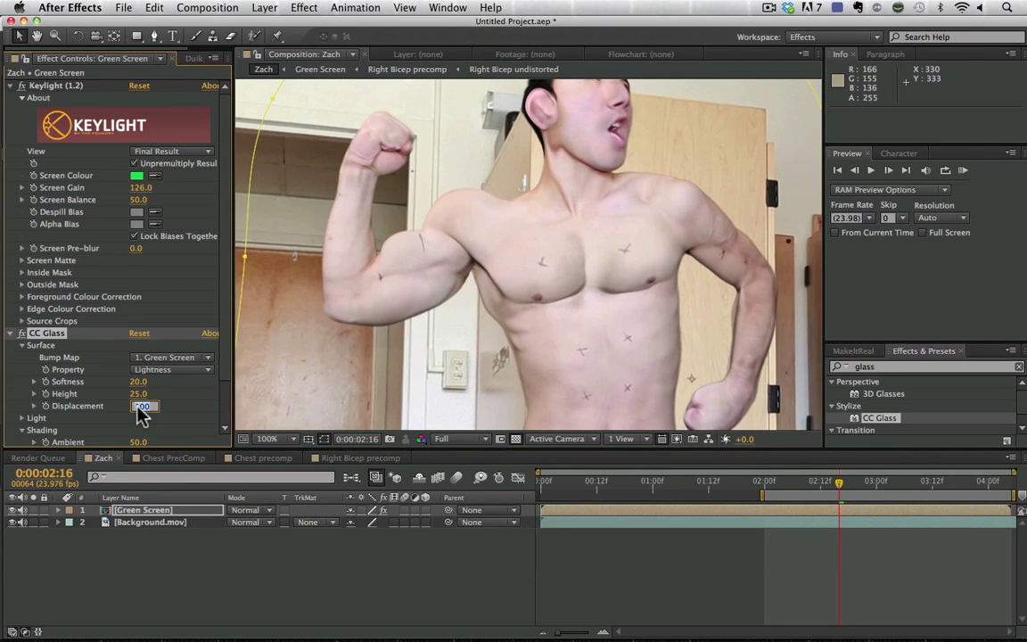
{"action": "type", "text": "25"}
{"action": "key", "text": "Return"}
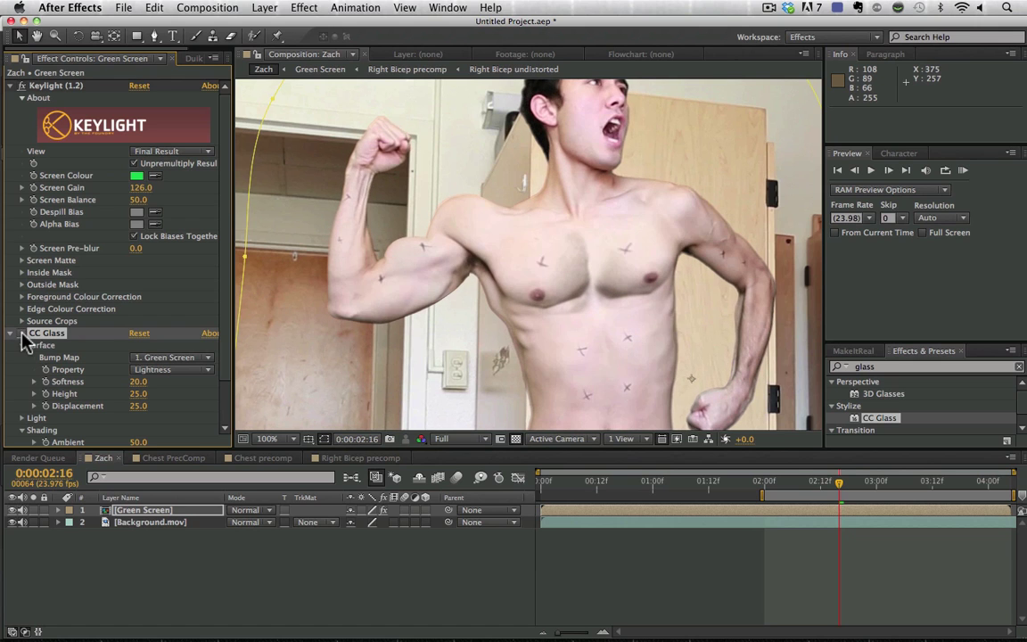
{"action": "key", "text": "h"}
{"action": "left_click_drag", "start_coordinate": [605, 156], "coordinate": [559, 268]}
{"action": "key", "text": "v"}
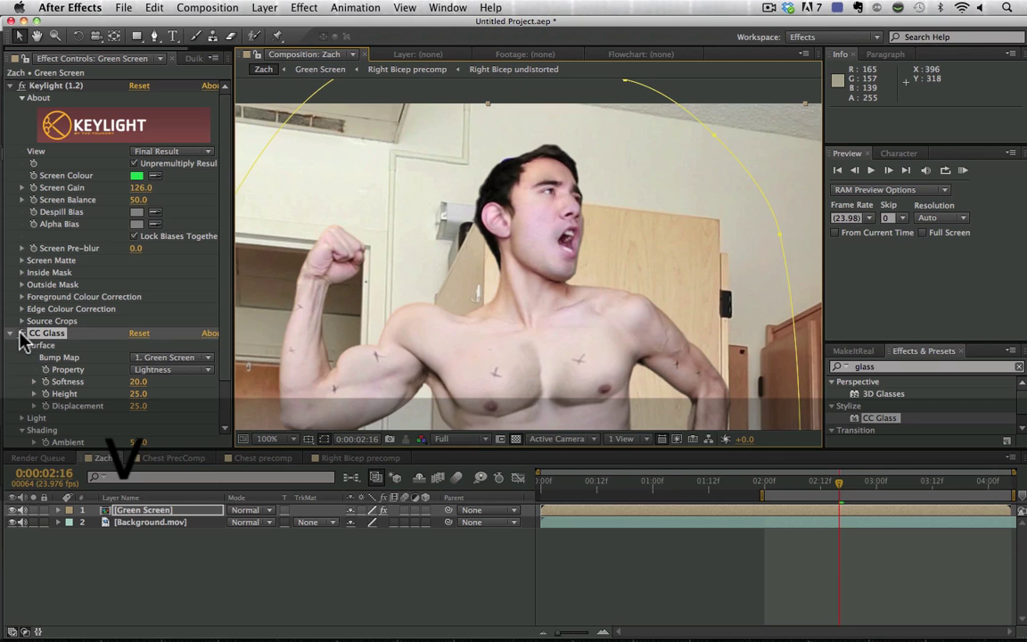
{"action": "key", "text": "shift+slash"}
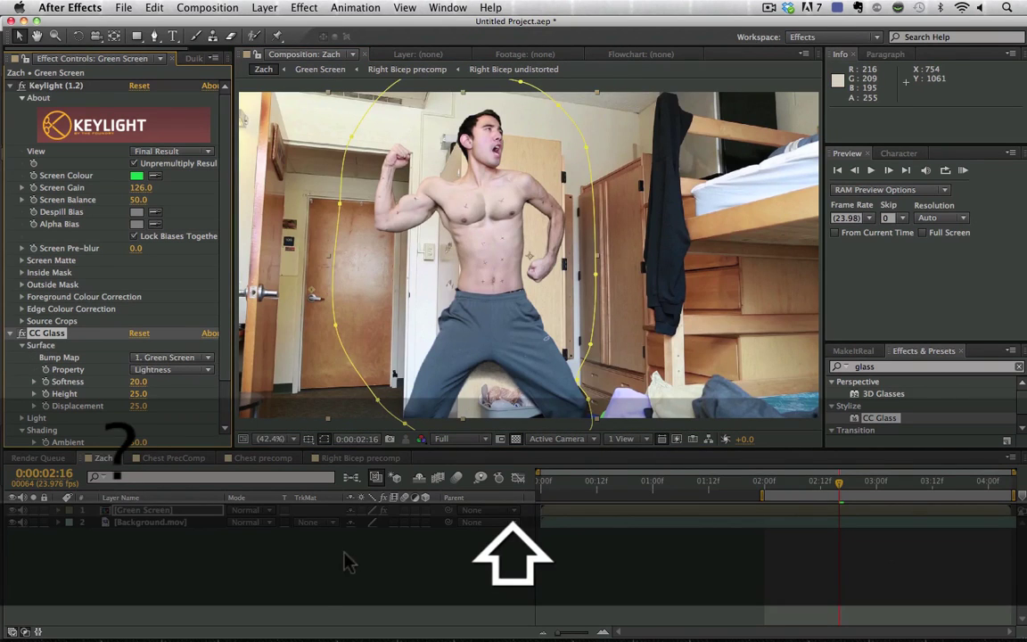
Try a negative CC Glass Displacement of -47 and inspect its effect on the torso and face.
{"action": "scroll", "coordinate": [499, 305], "scroll_direction": "up", "scroll_amount": 3}
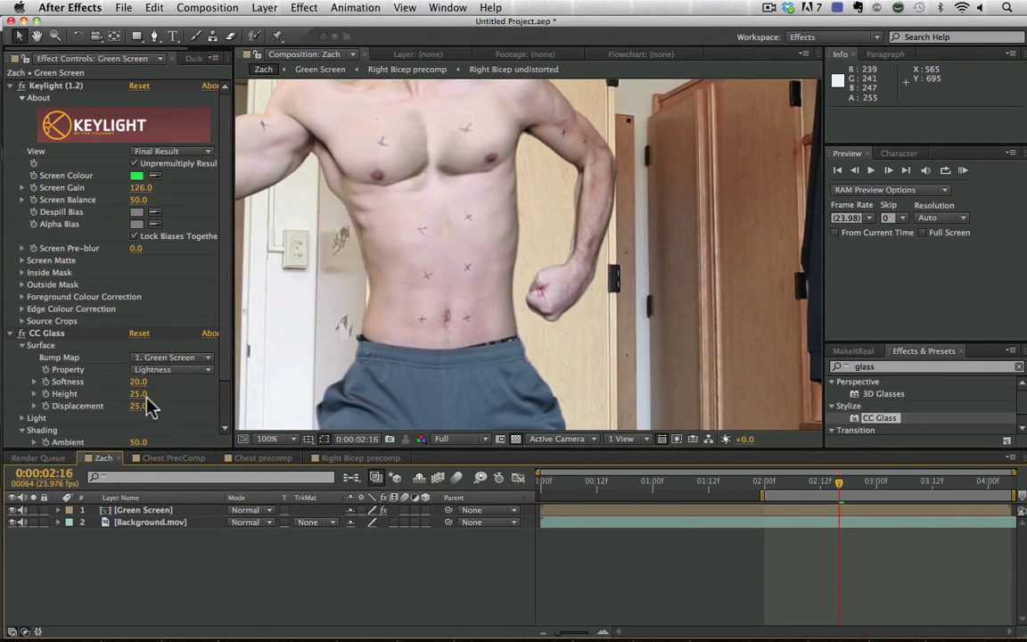
{"action": "left_click_drag", "start_coordinate": [138, 406], "coordinate": [94, 412]}
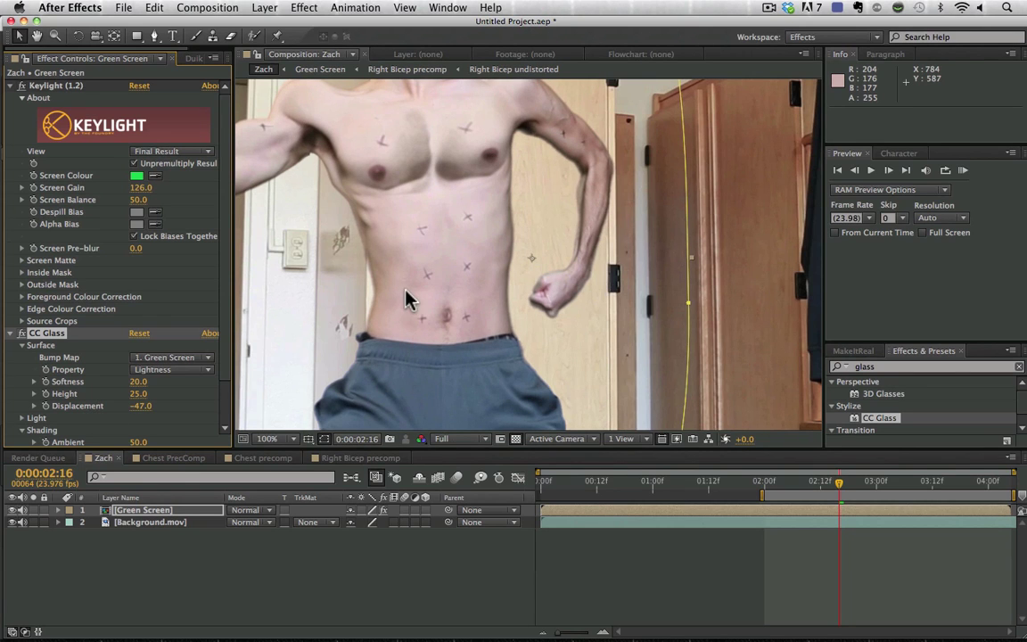
{"action": "scroll", "coordinate": [406, 299], "scroll_direction": "down", "scroll_amount": 2}
{"action": "key", "text": "h"}
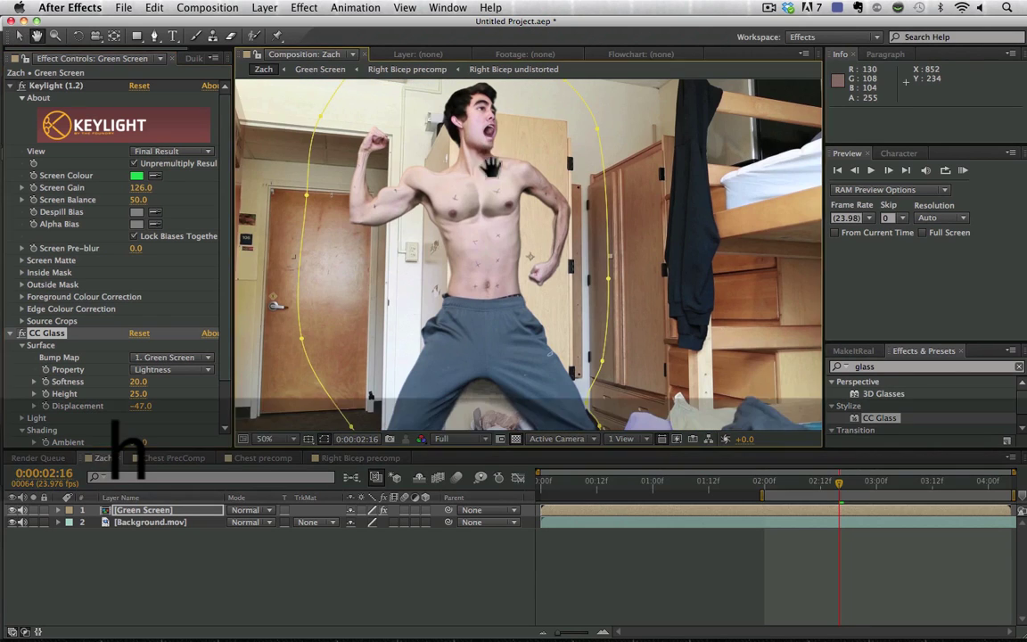
{"action": "scroll", "coordinate": [495, 277], "scroll_direction": "up", "scroll_amount": 4}
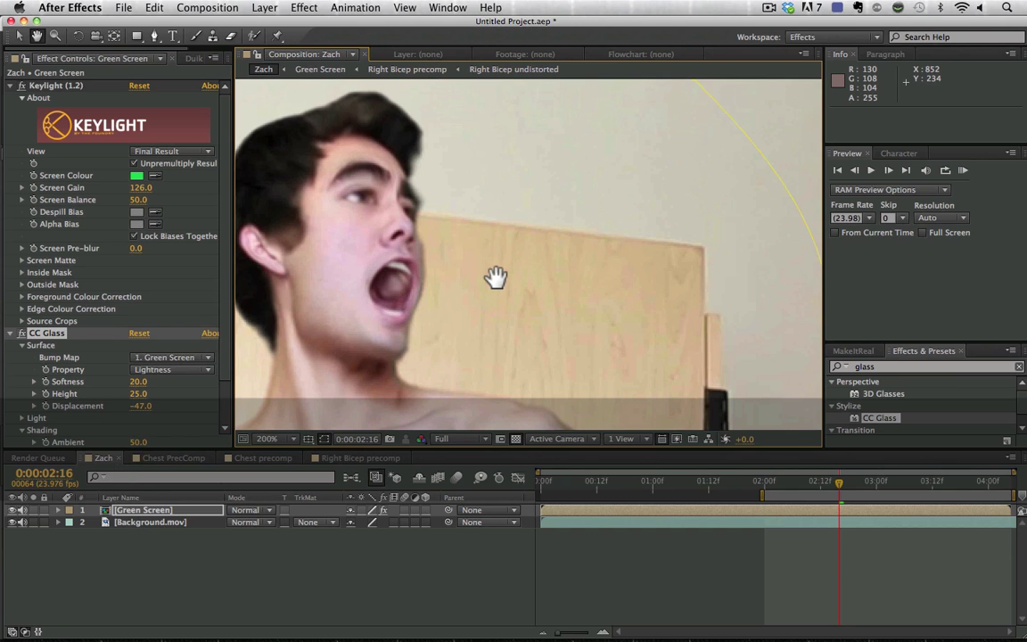
{"action": "key", "text": "shift+slash"}
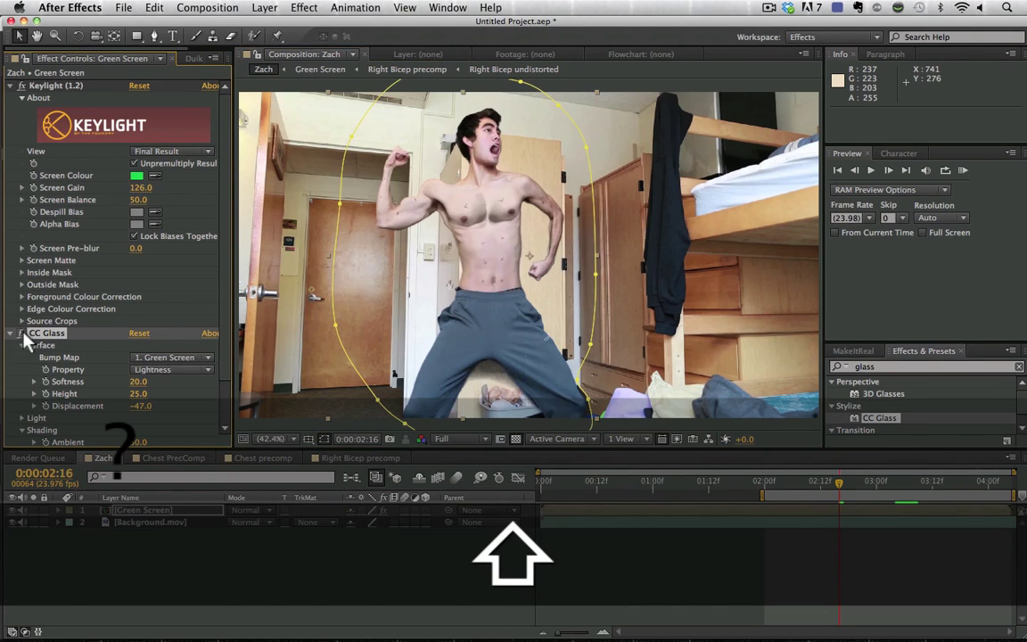
Set the CC Glass Displacement to 25 and play a preview of the Zach comp.
{"action": "left_click", "coordinate": [140, 406]}
{"action": "type", "text": "25"}
{"action": "key", "text": "Return"}
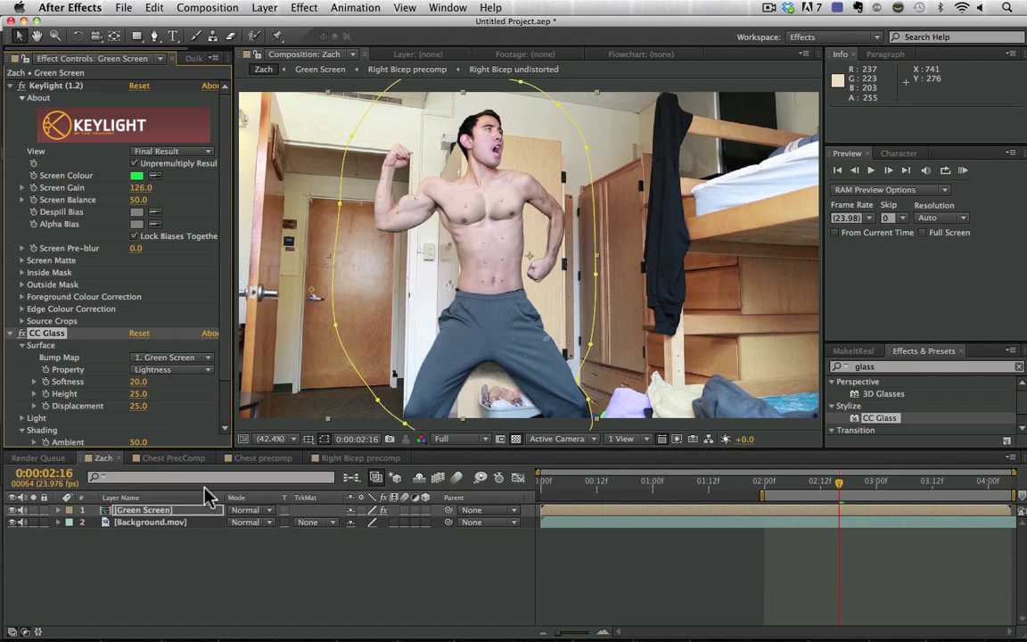
{"action": "key", "text": "space"}
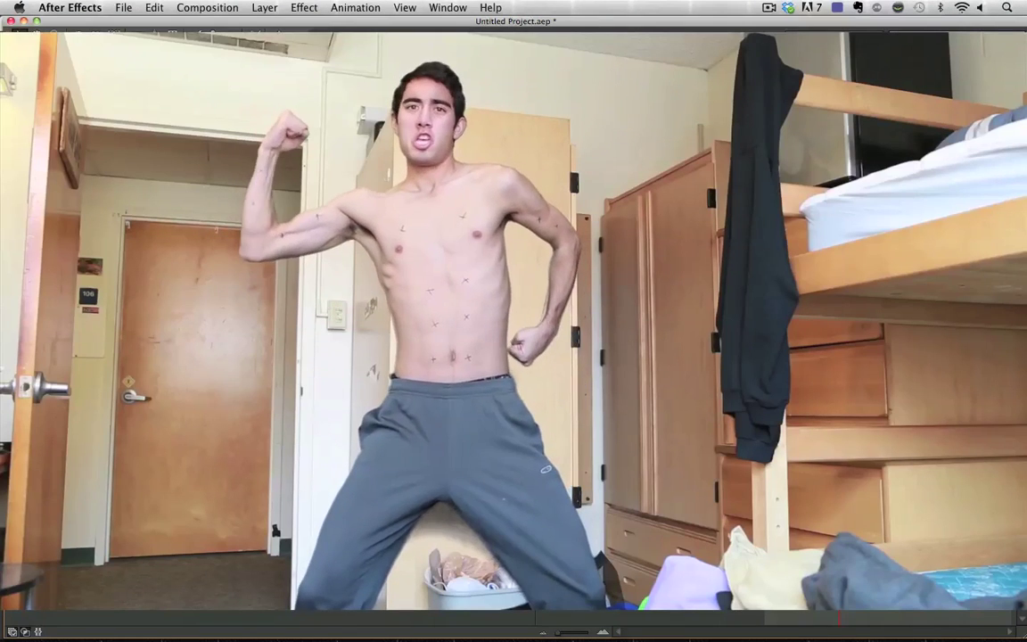